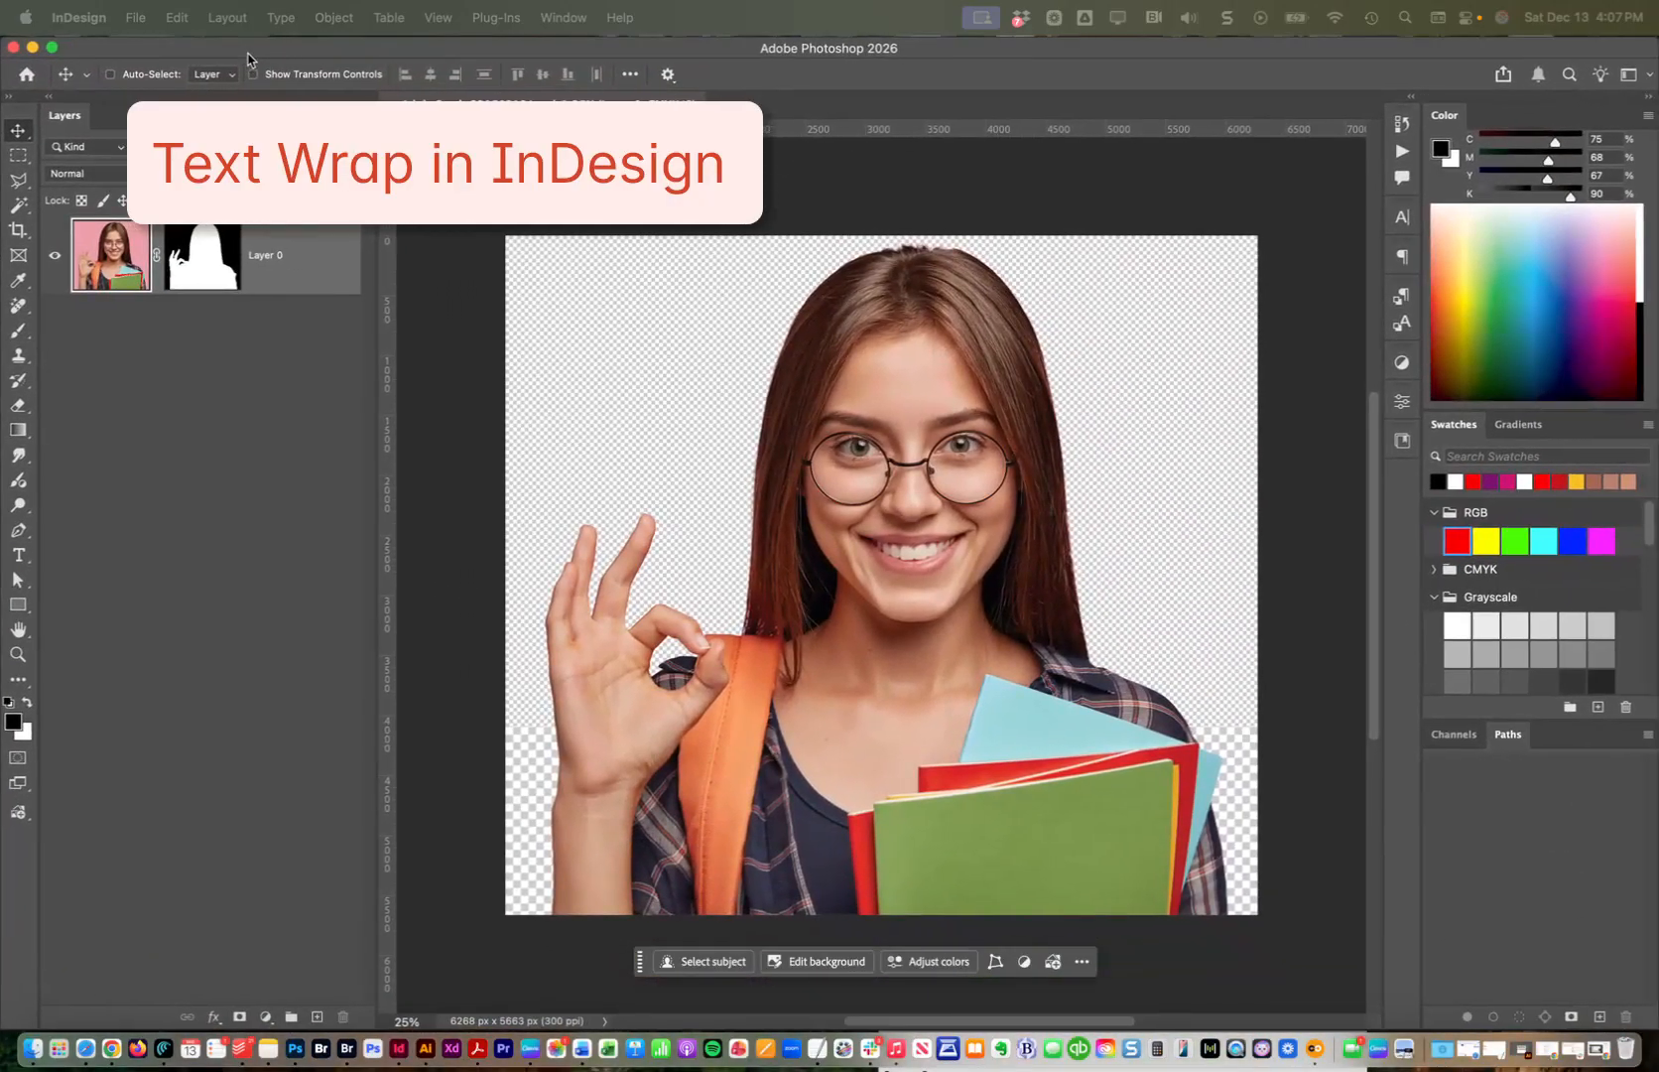
Switch from Photoshop to the Test.indd layout in InDesign and look over the spreads on pages 6–7 and 8–9
{"action": "left_click", "coordinate": [248, 56]}
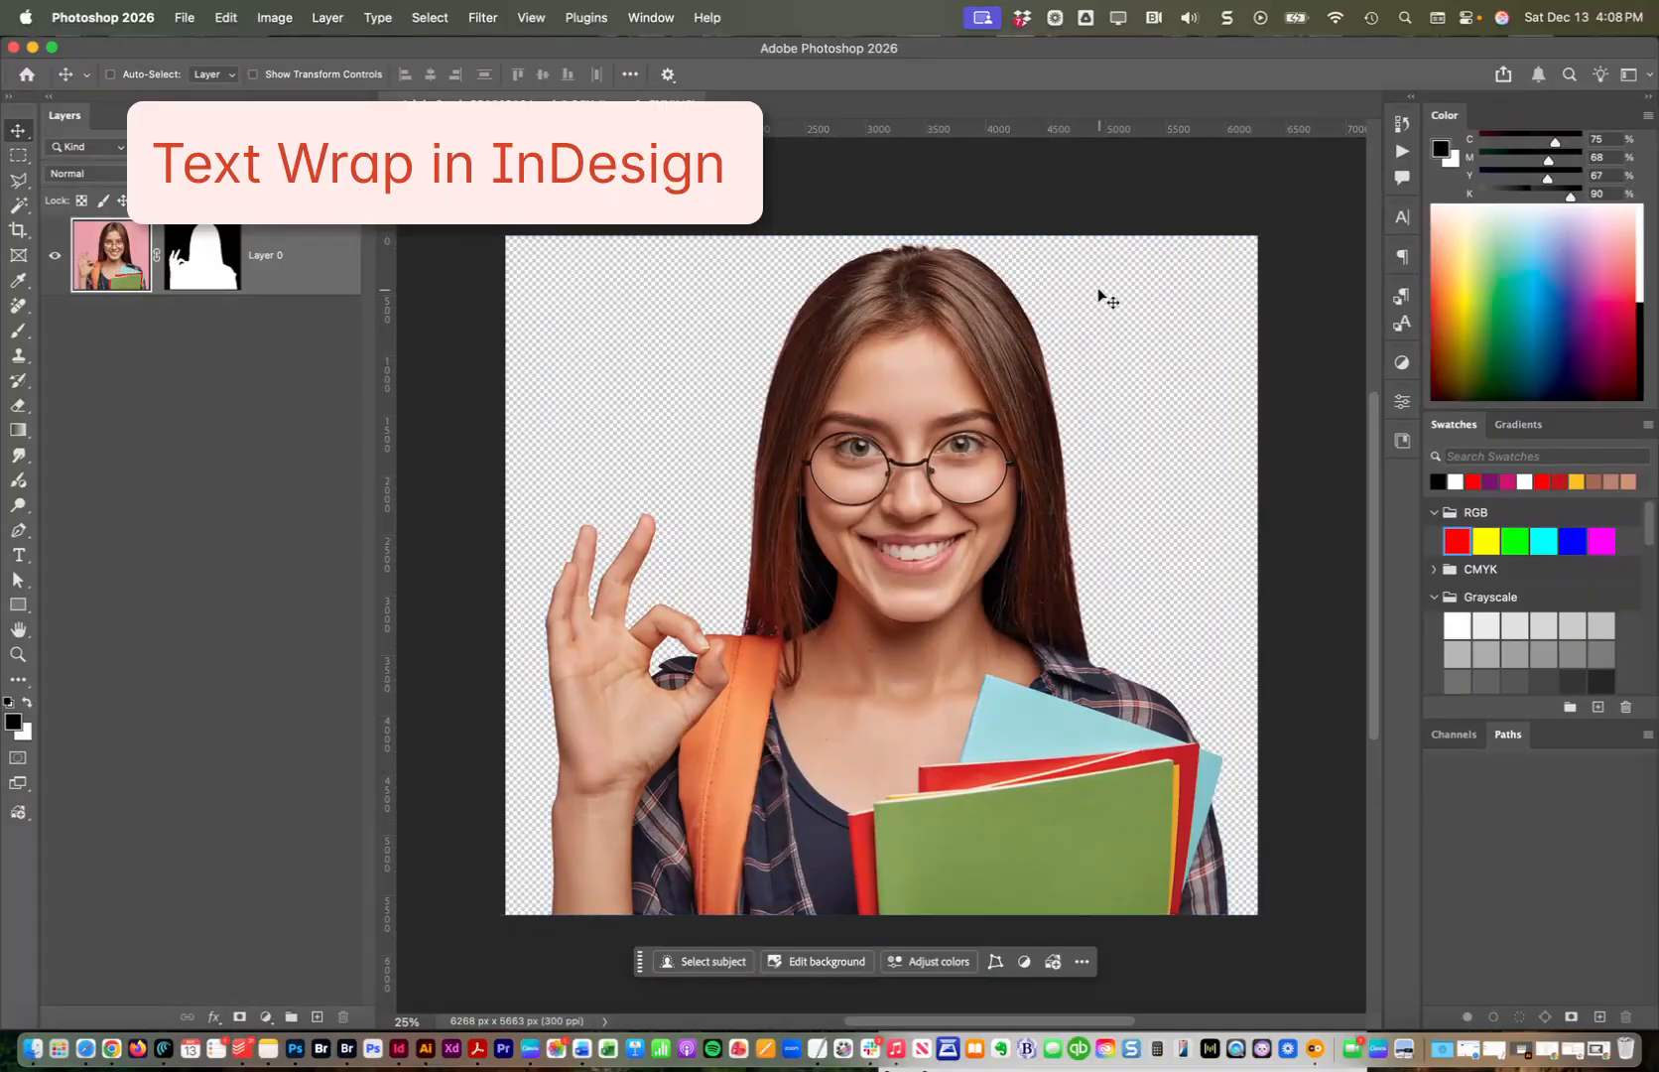
{"action": "double_click", "coordinate": [873, 54]}
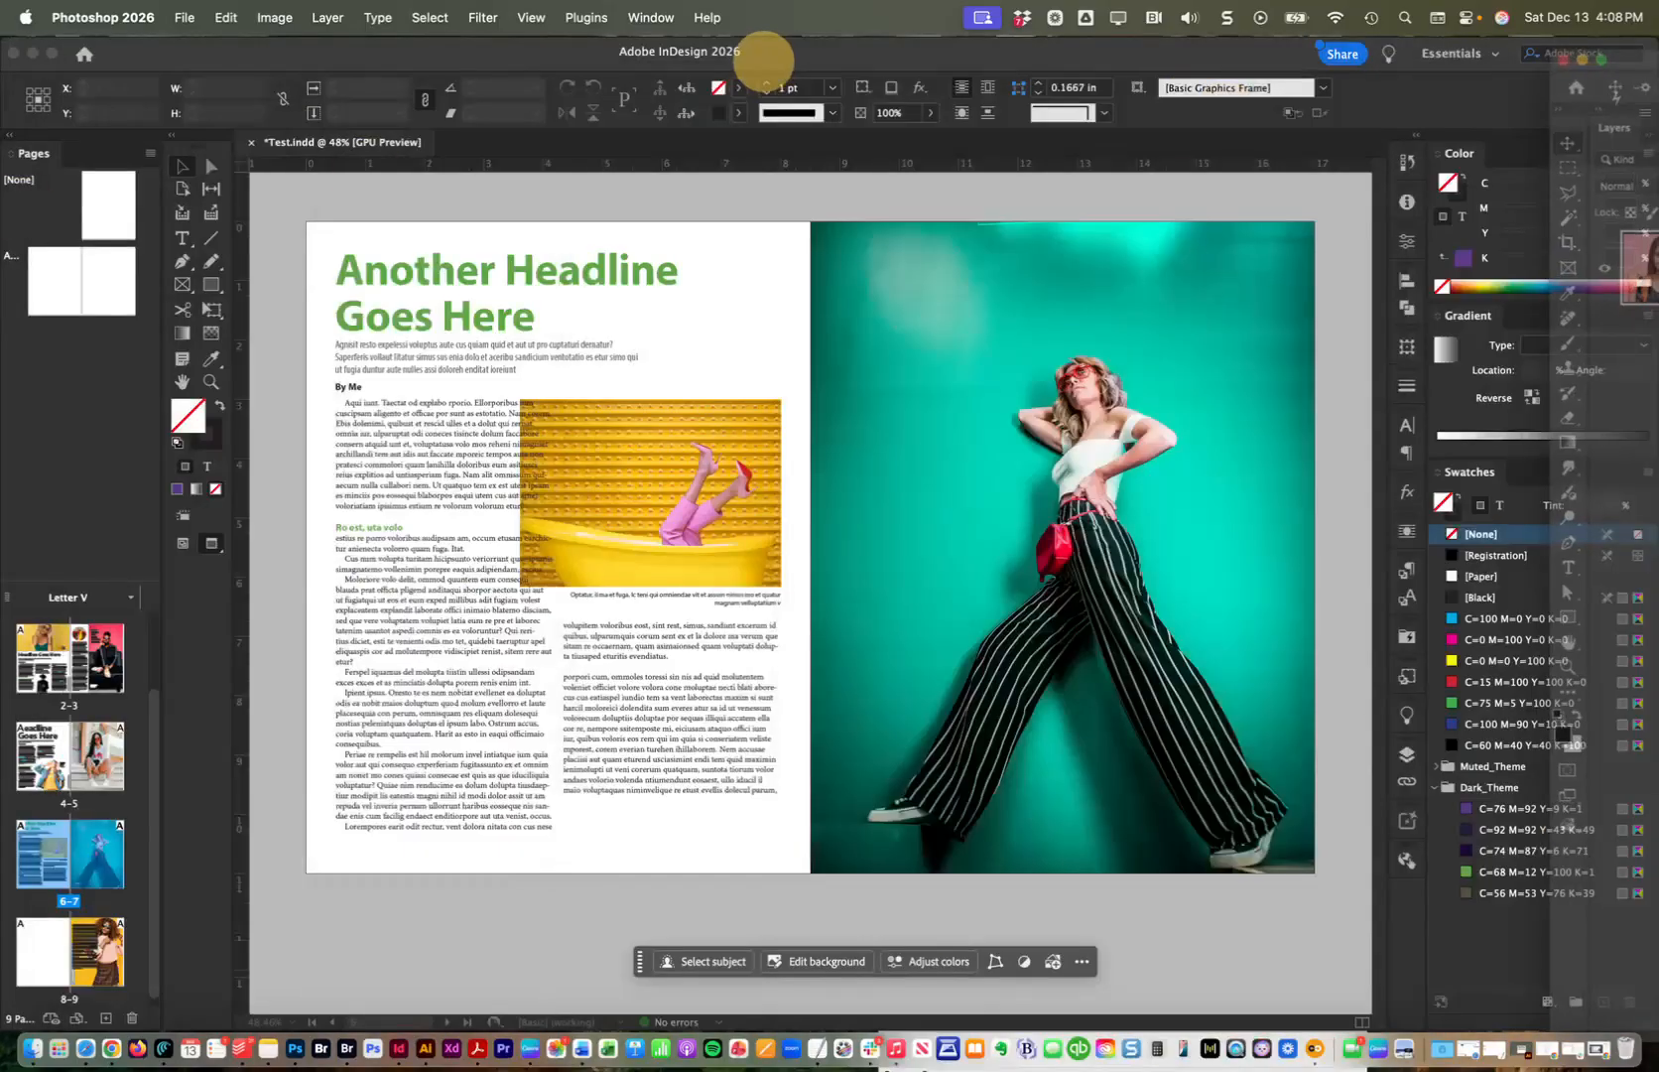
{"action": "left_click", "coordinate": [686, 390]}
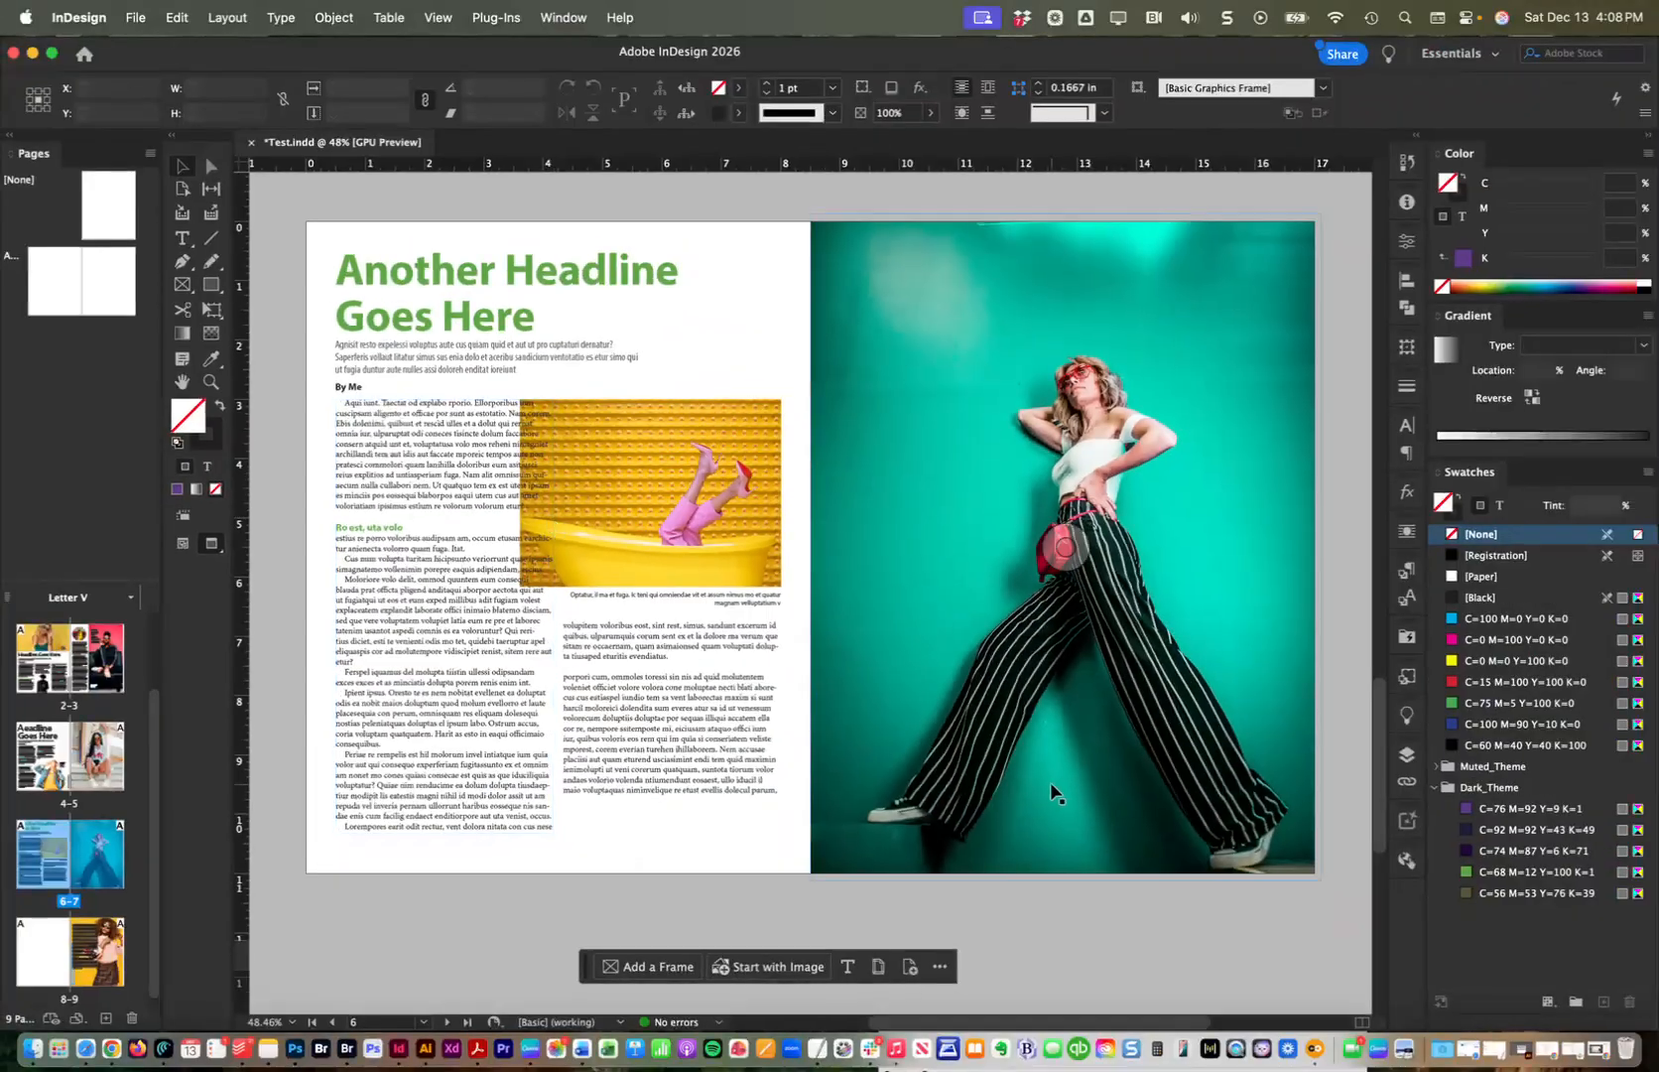
{"action": "scroll", "coordinate": [1055, 789], "scroll_direction": "down", "scroll_amount": 10}
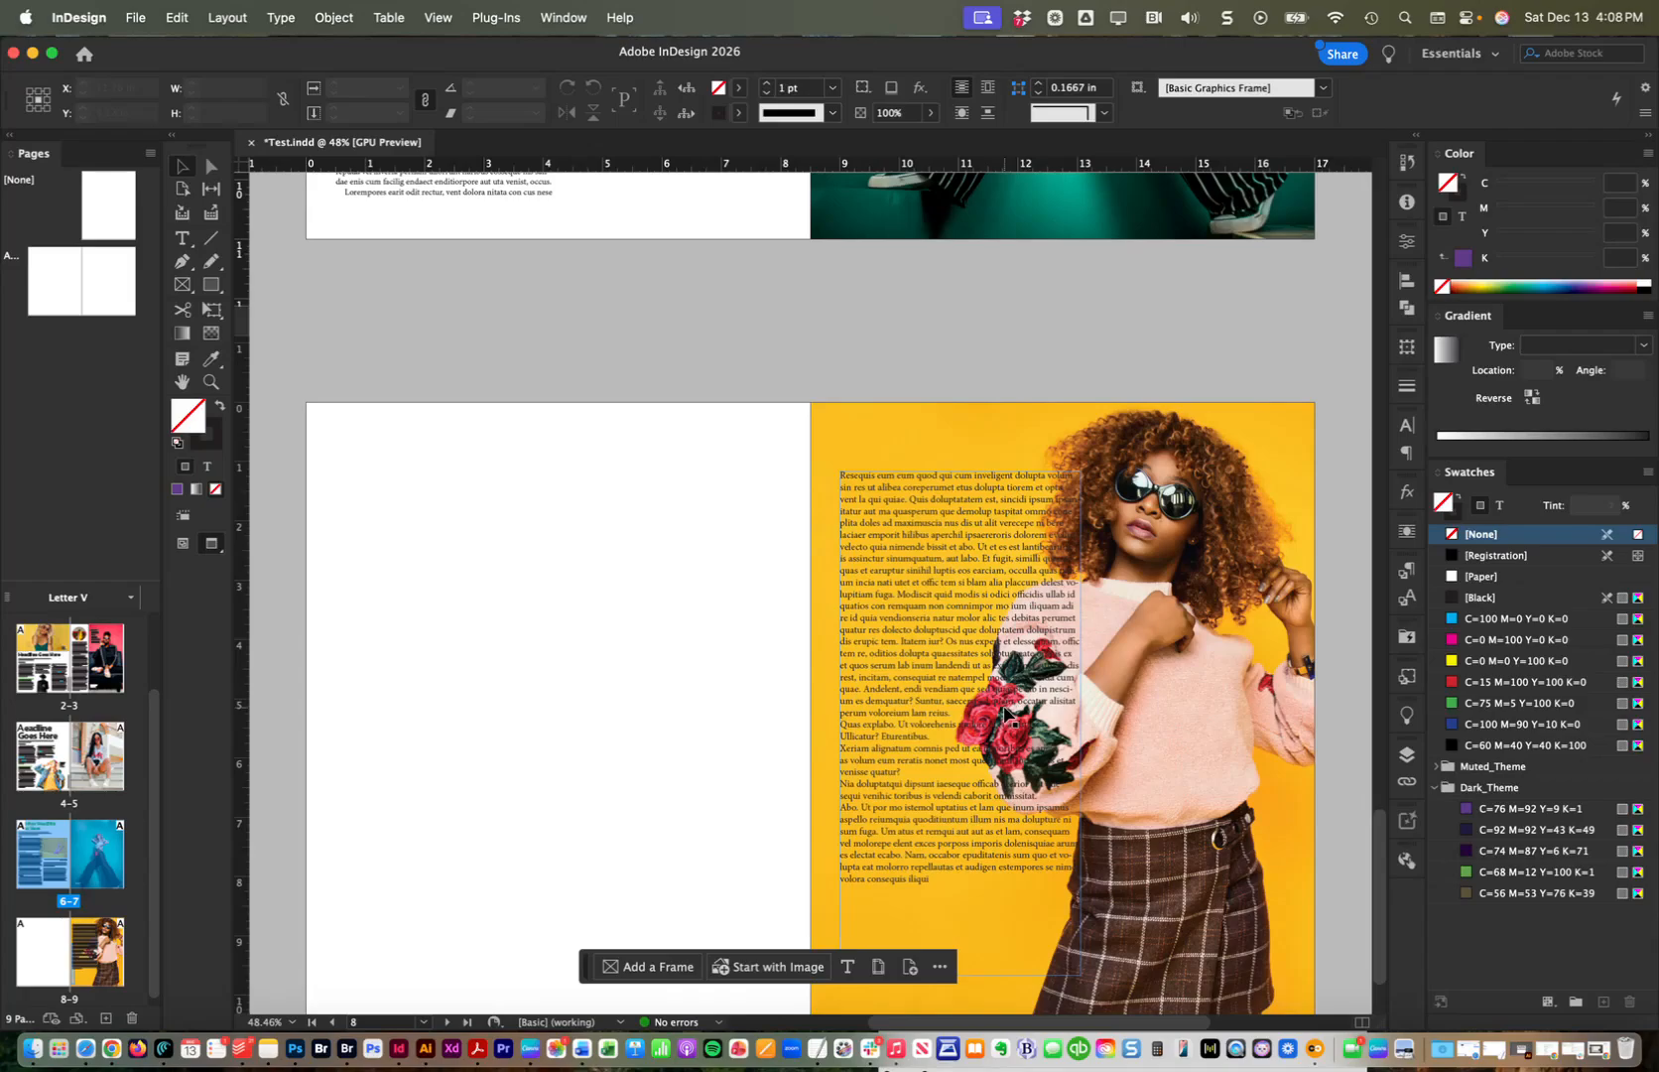
{"action": "scroll", "coordinate": [1004, 713], "scroll_direction": "up", "scroll_amount": 3}
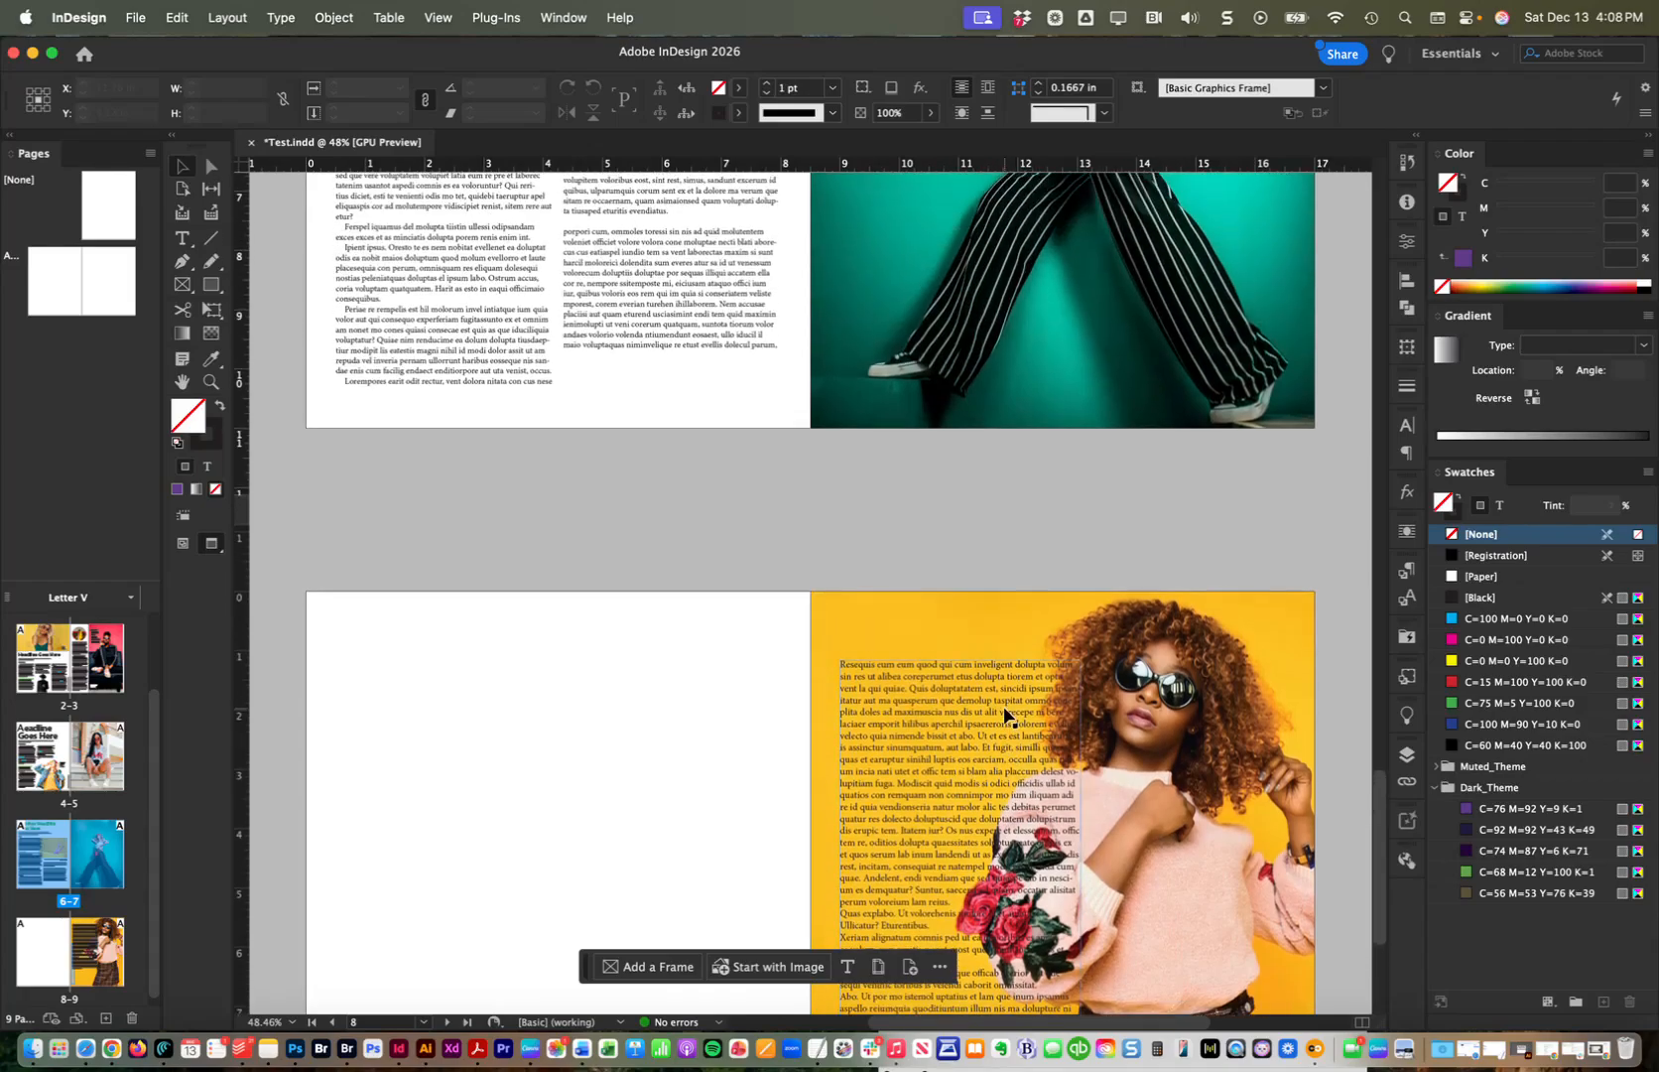
{"action": "scroll", "coordinate": [1017, 731], "scroll_direction": "up", "scroll_amount": 6}
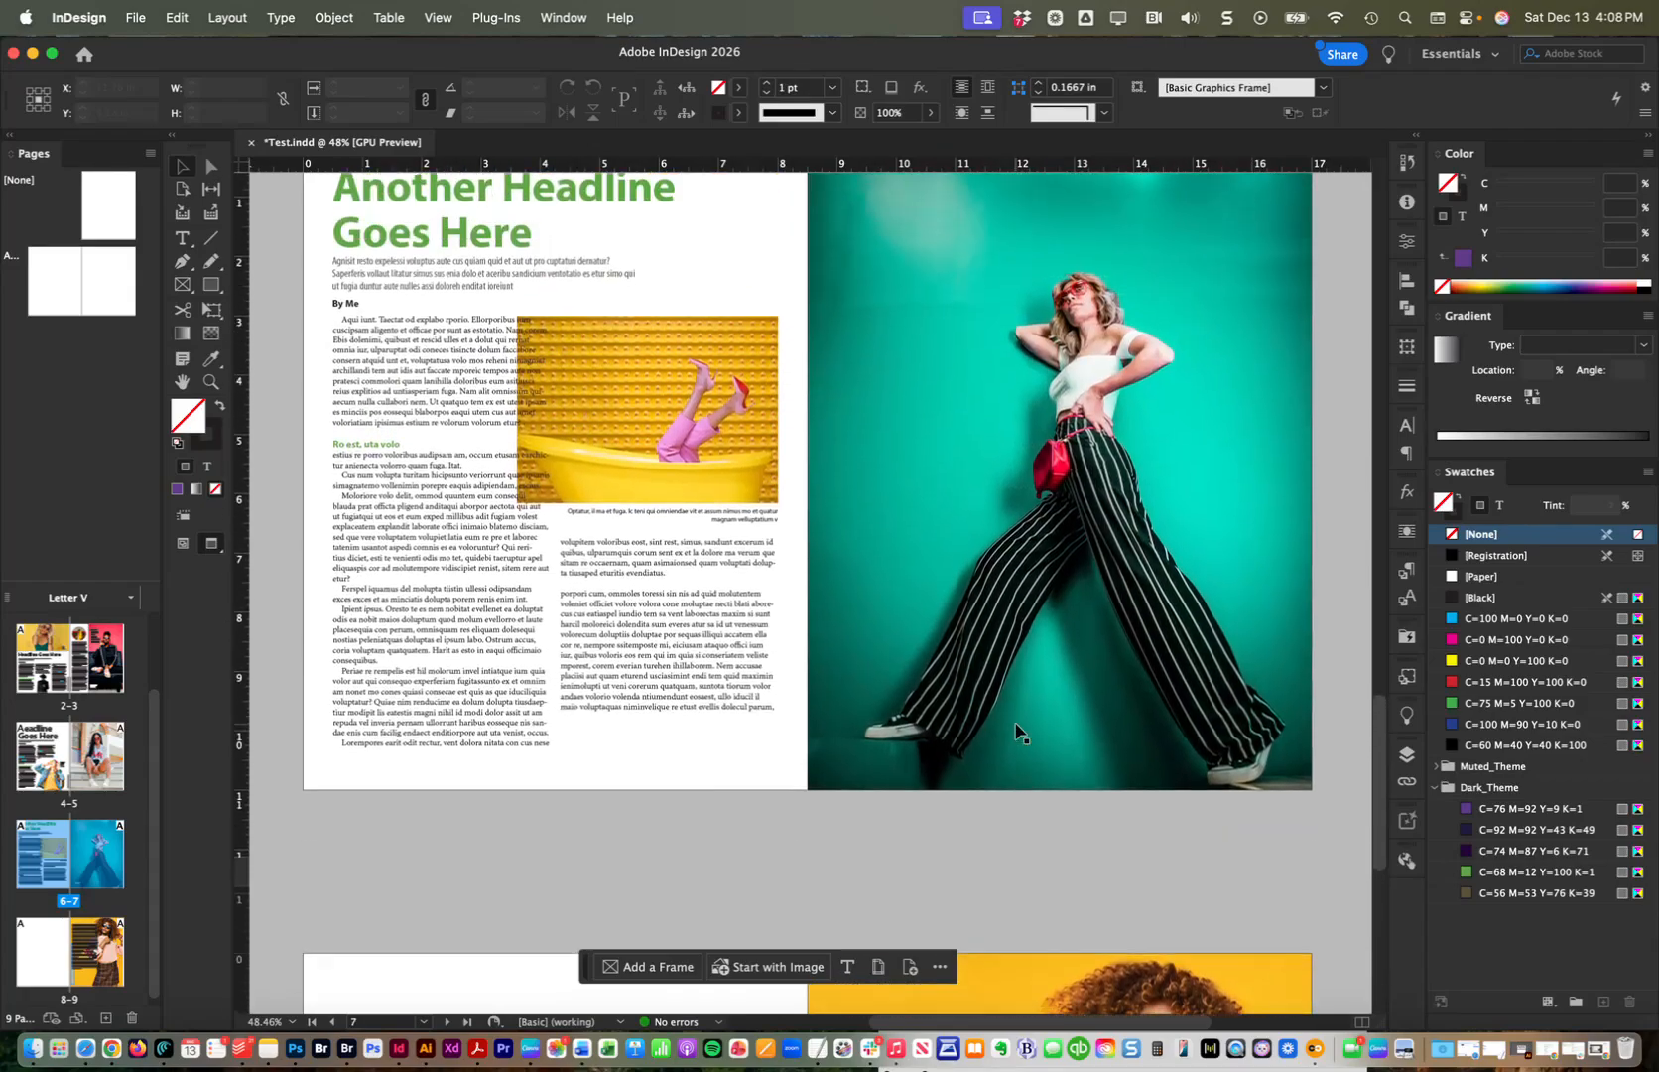
{"action": "scroll", "coordinate": [1018, 732], "scroll_direction": "up", "scroll_amount": 1}
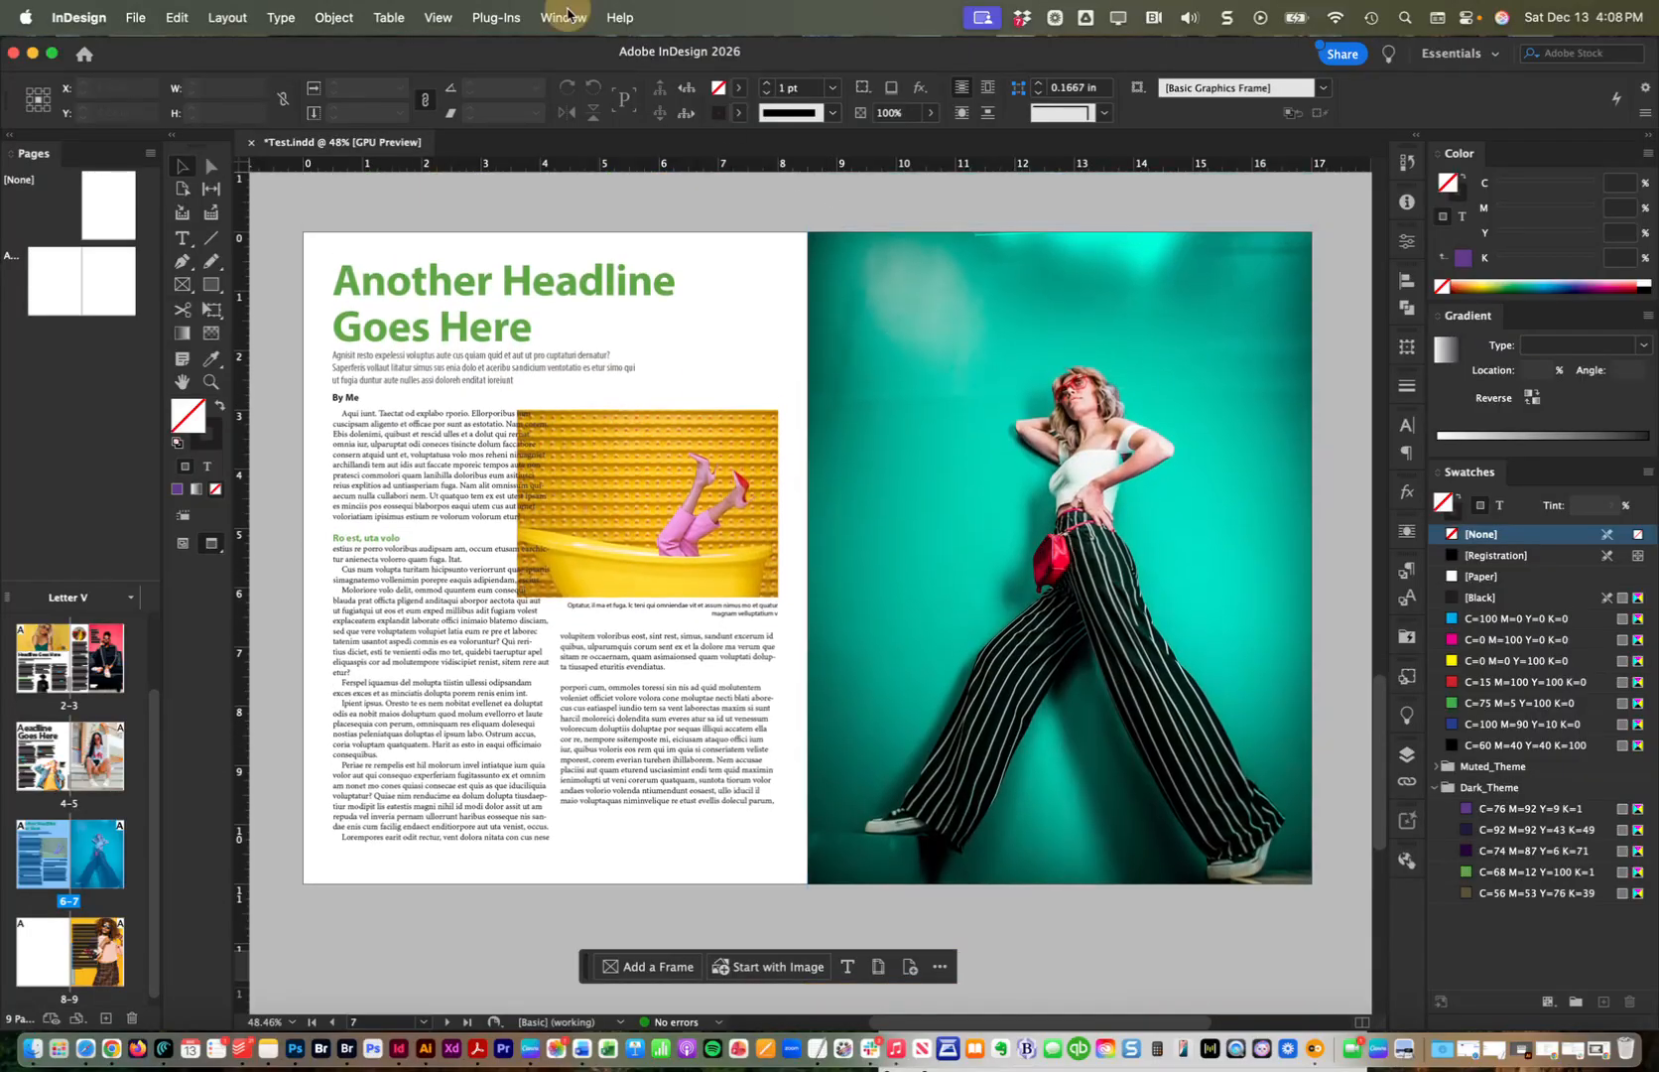
Bring up the Text Wrap settings for the layout
{"action": "left_click", "coordinate": [564, 17]}
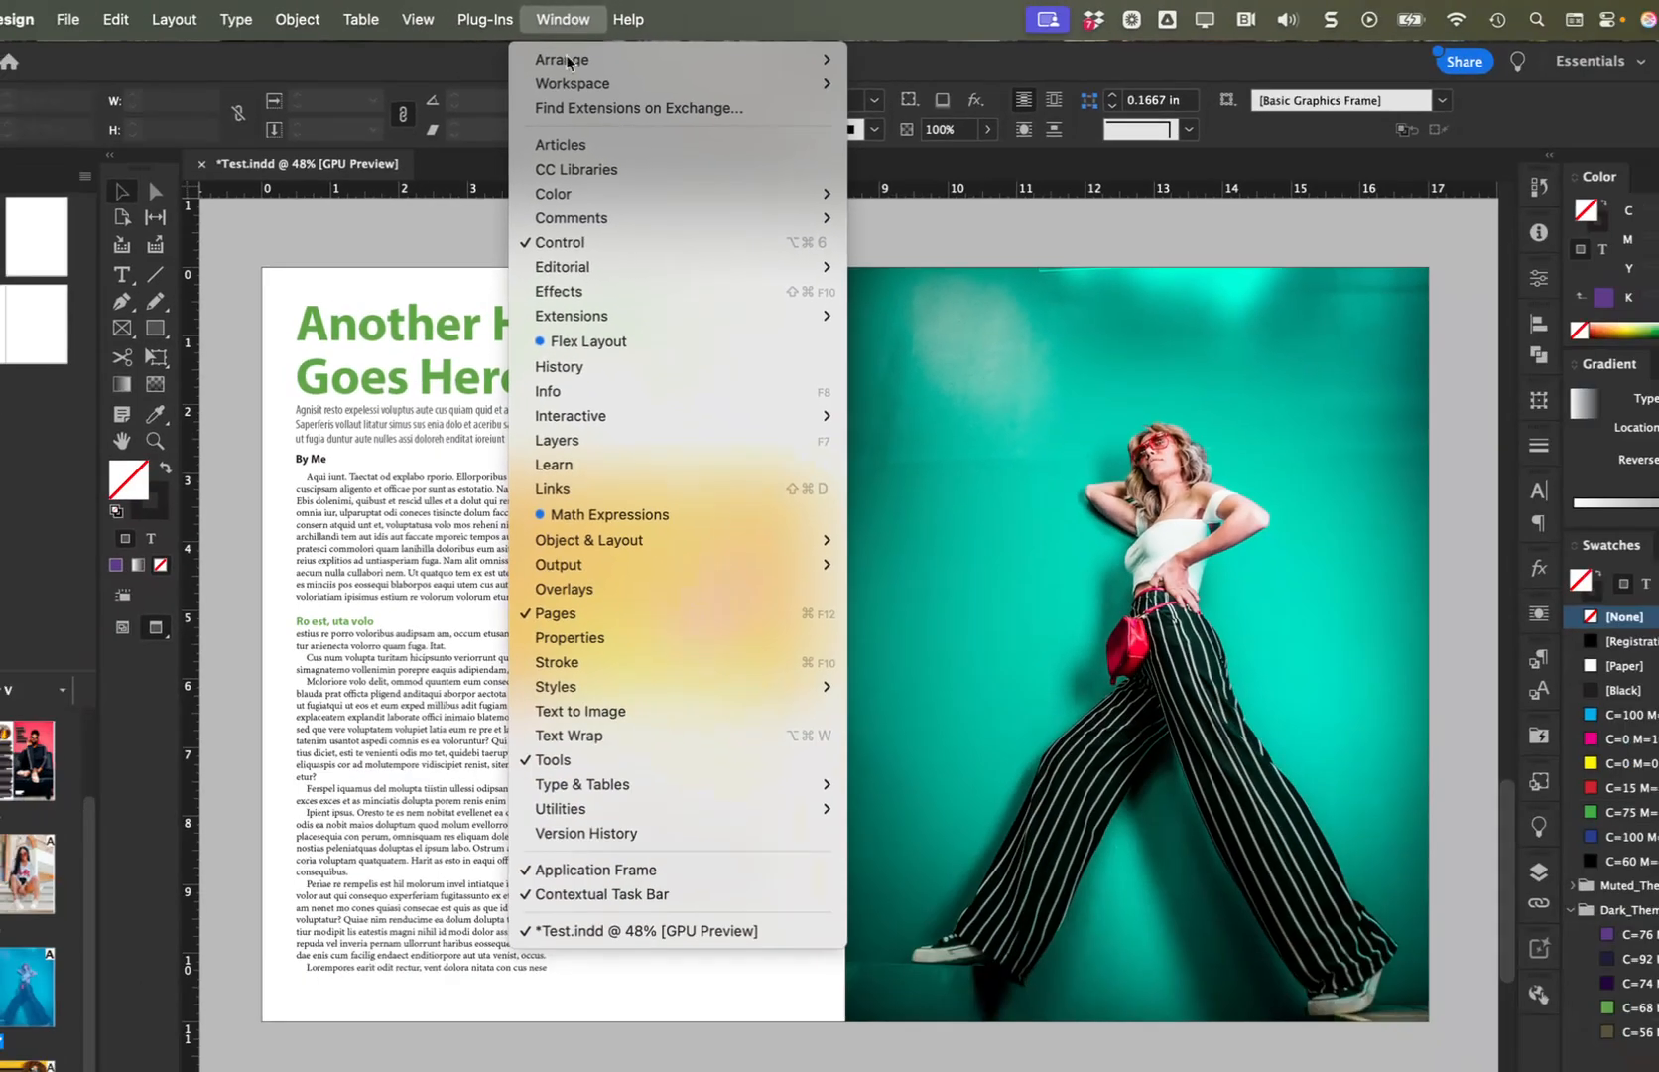
{"action": "mouse_move", "coordinate": [618, 642]}
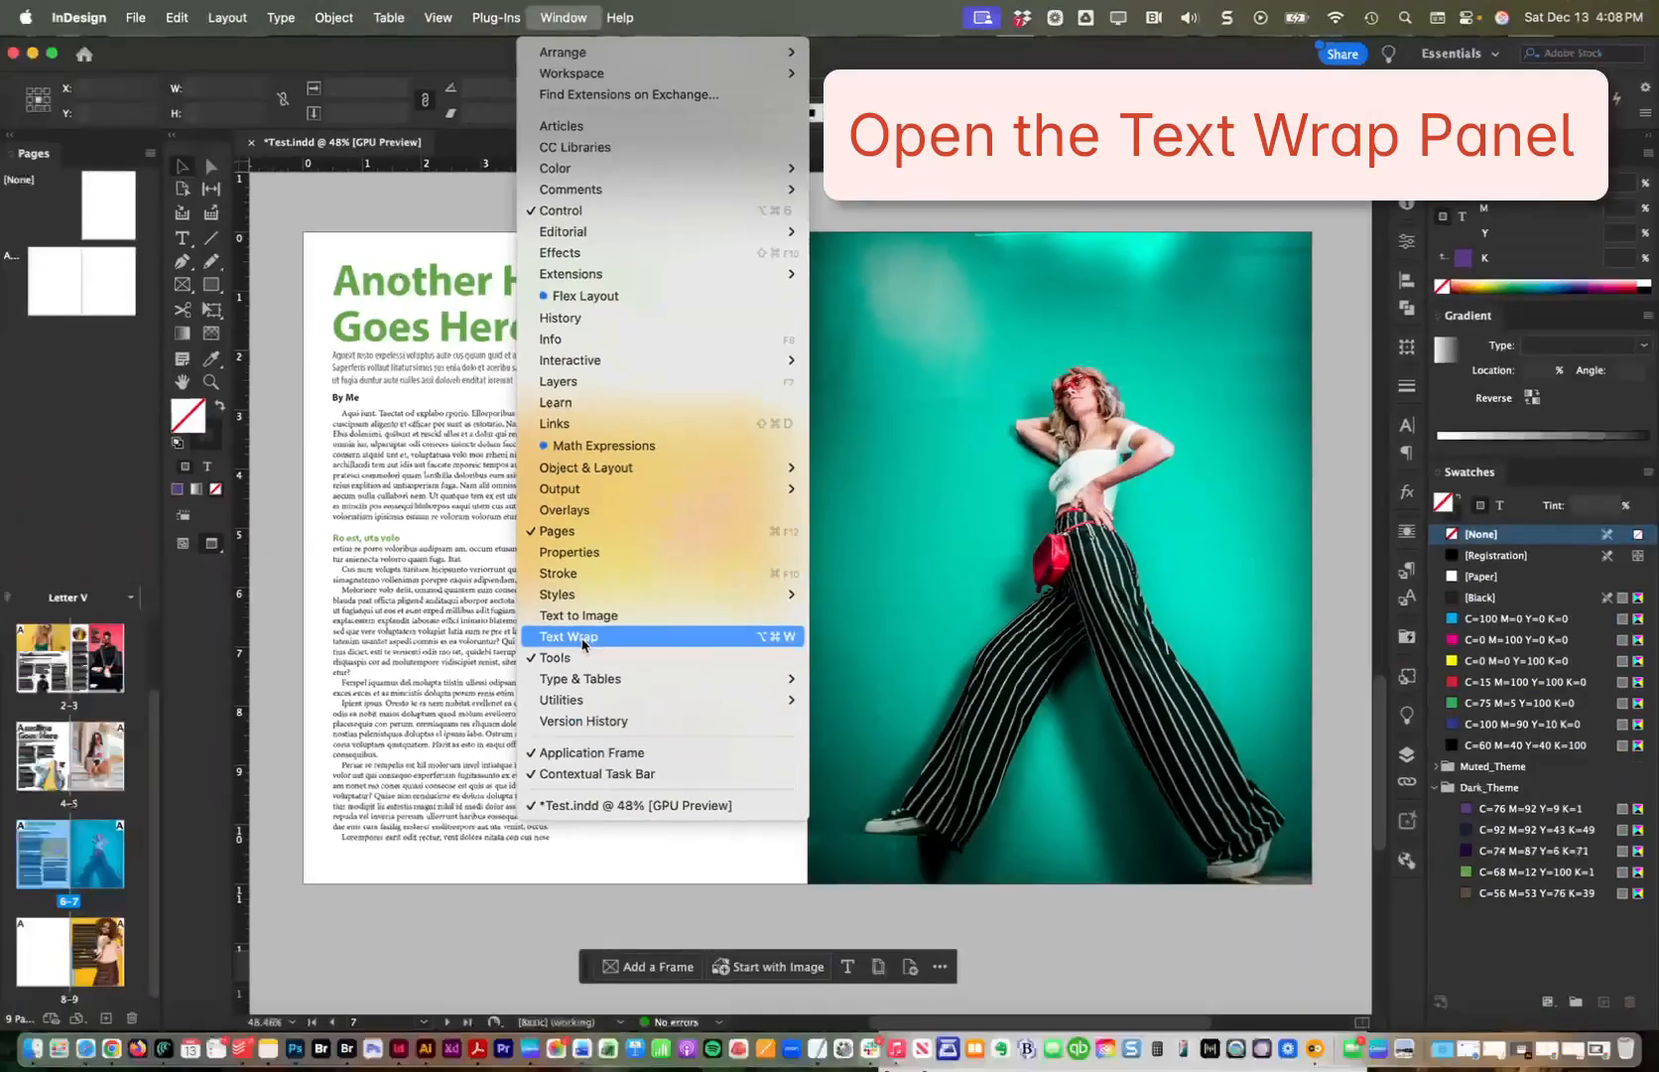
{"action": "left_click", "coordinate": [1411, 539]}
{"action": "left_click", "coordinate": [1406, 536]}
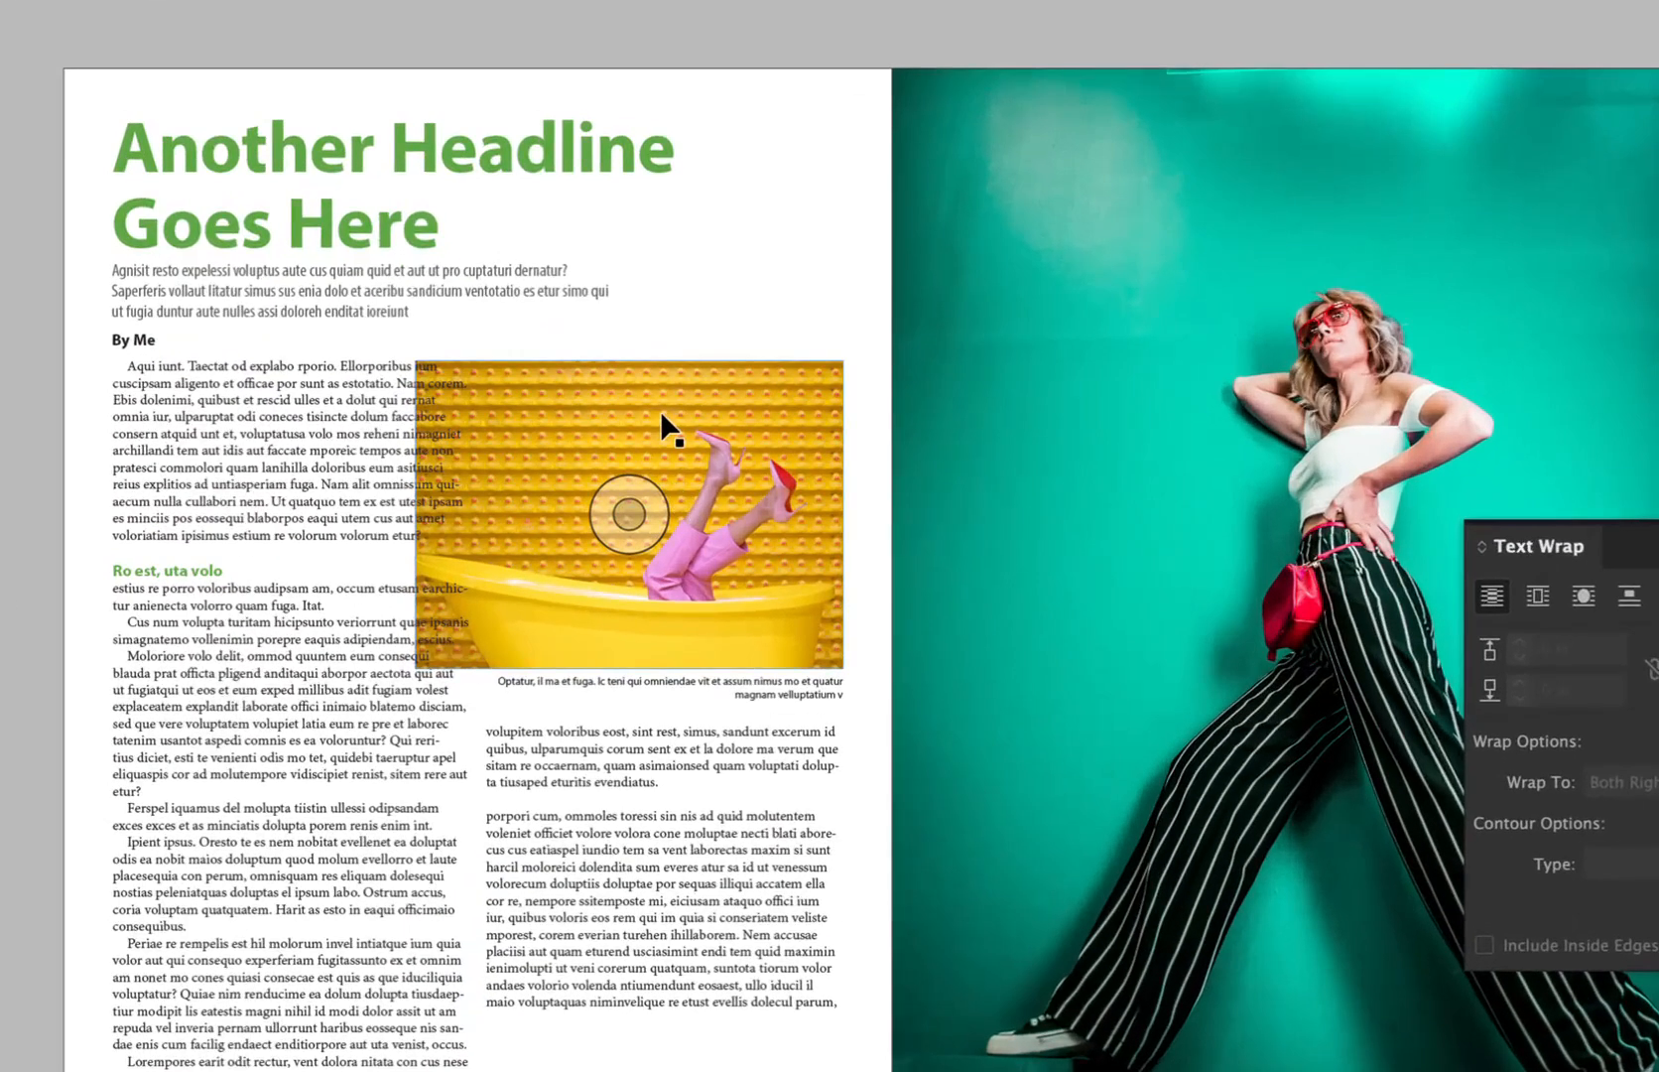
Wrap the body text around the bounding box of the yellow bathtub image on page 6
{"action": "left_click", "coordinate": [662, 422]}
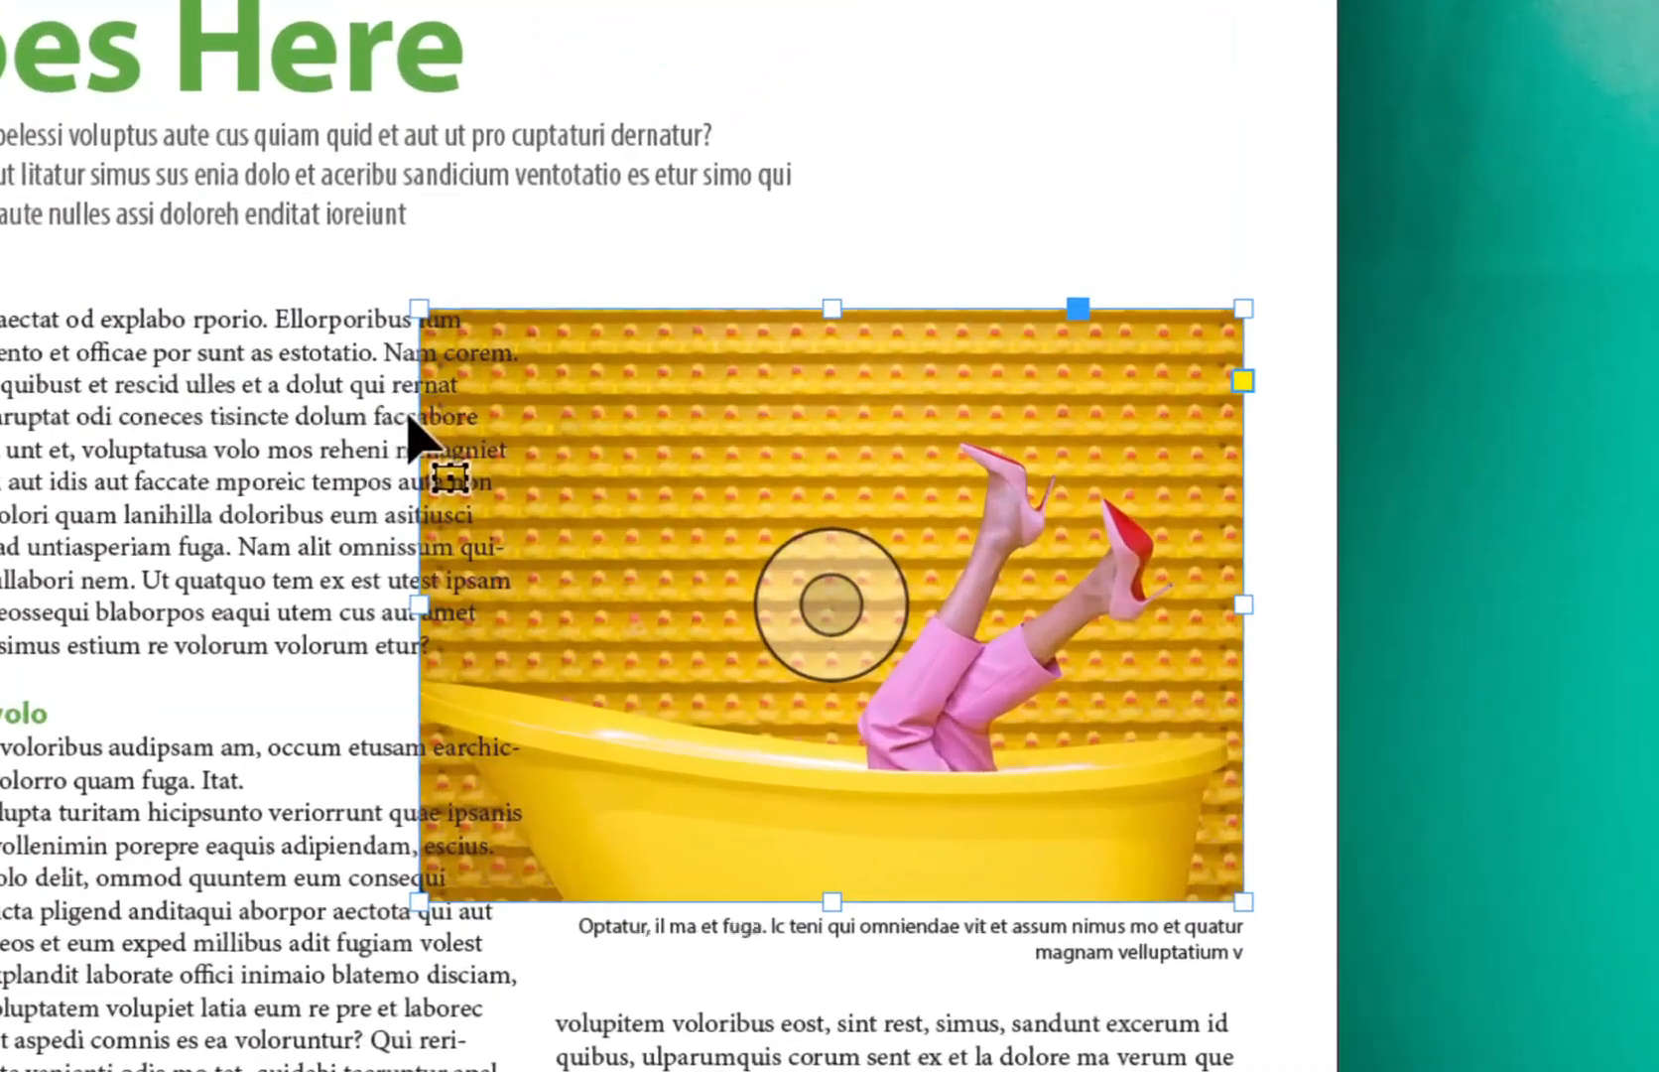
{"action": "left_click", "coordinate": [337, 363]}
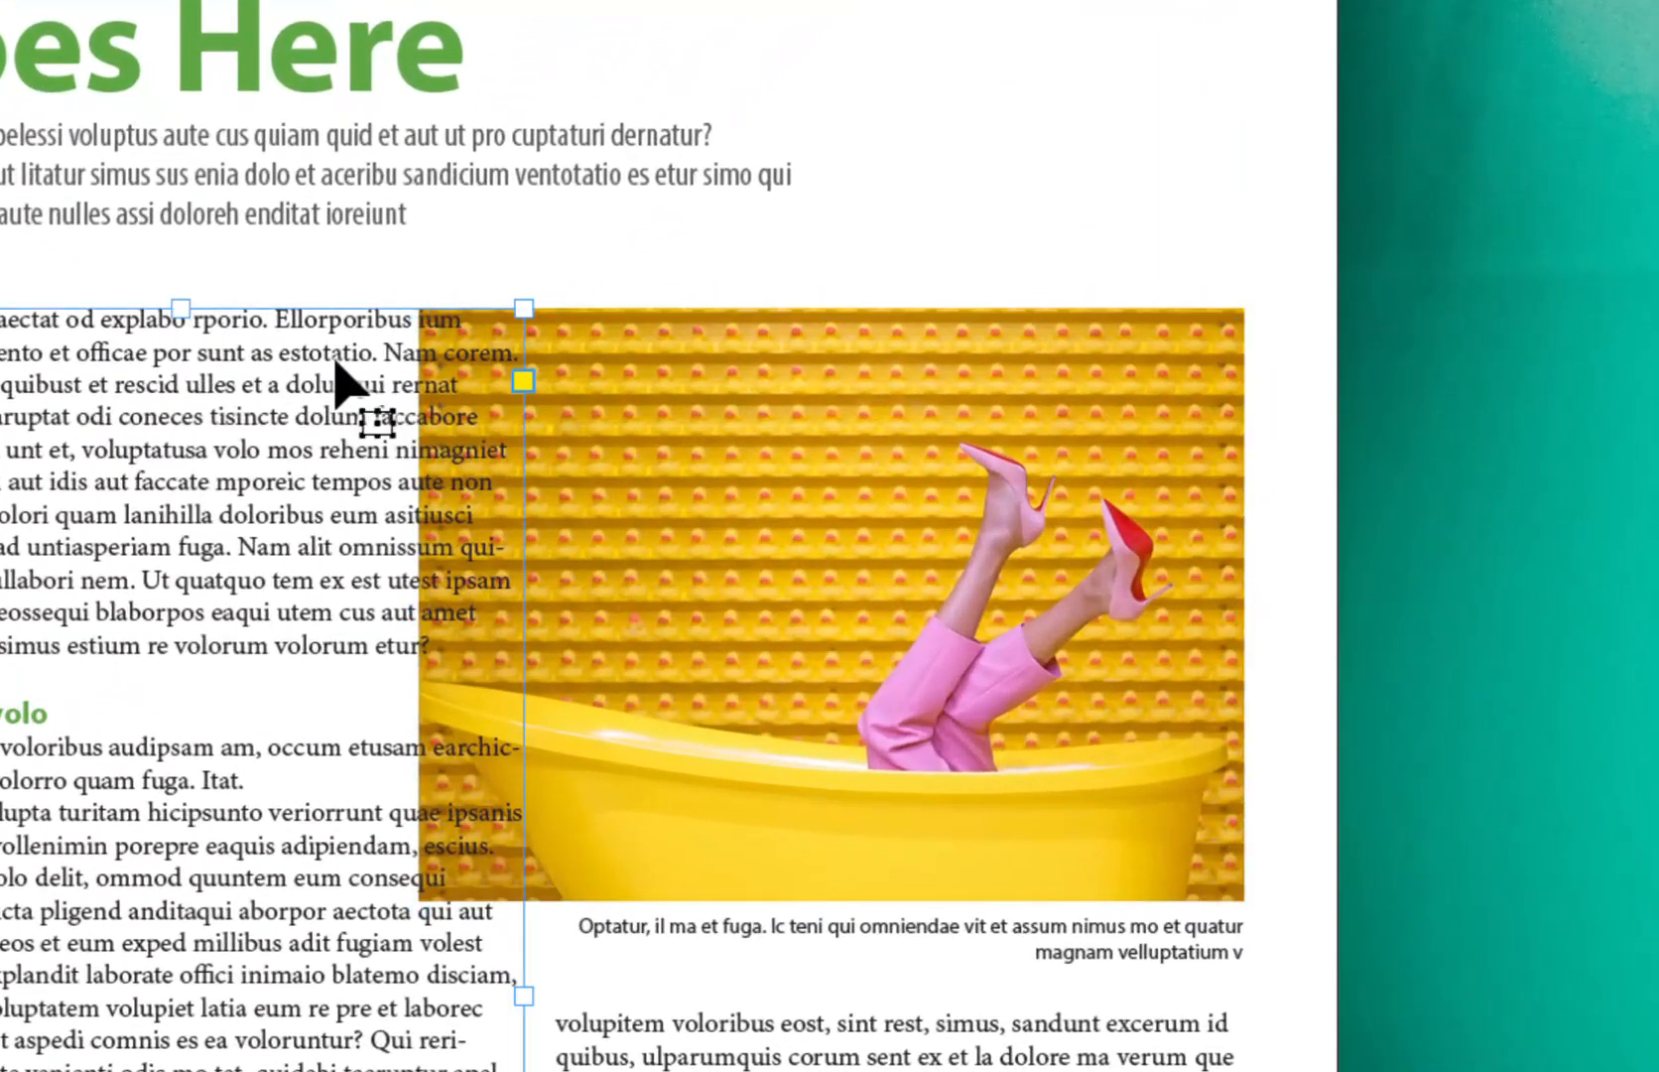
{"action": "left_click", "coordinate": [663, 355]}
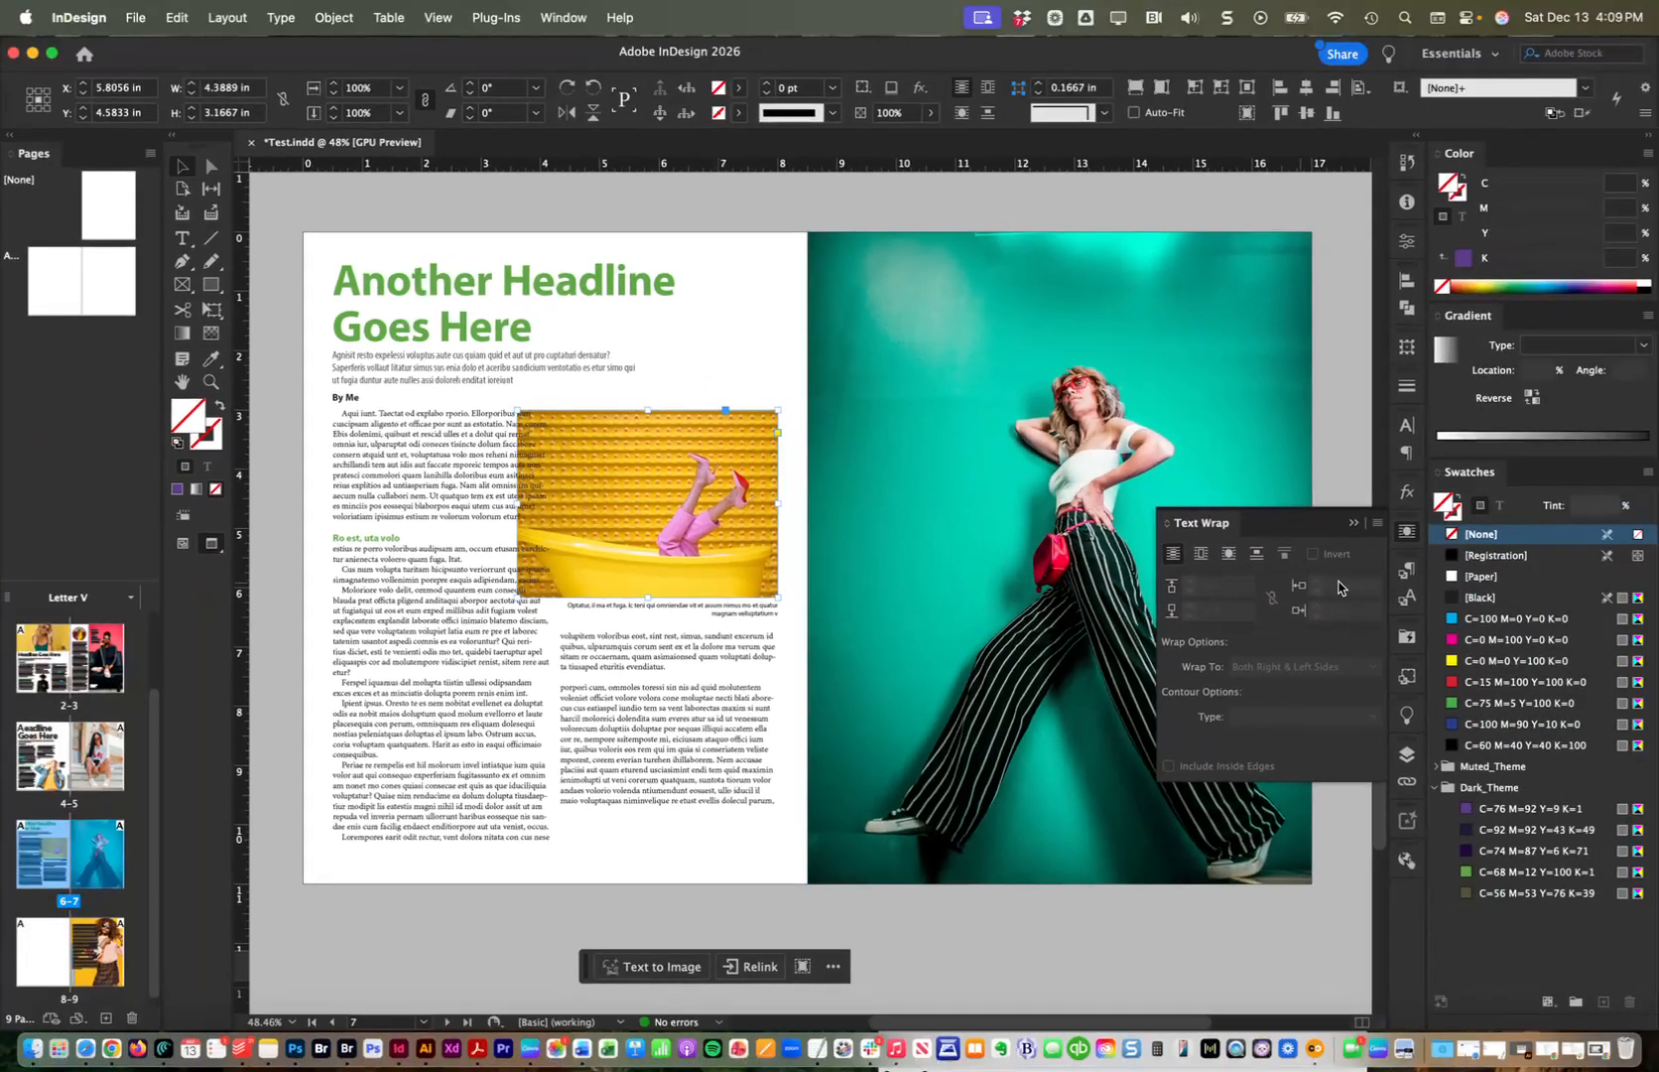
{"action": "left_click_drag", "start_coordinate": [1202, 539], "coordinate": [868, 446]}
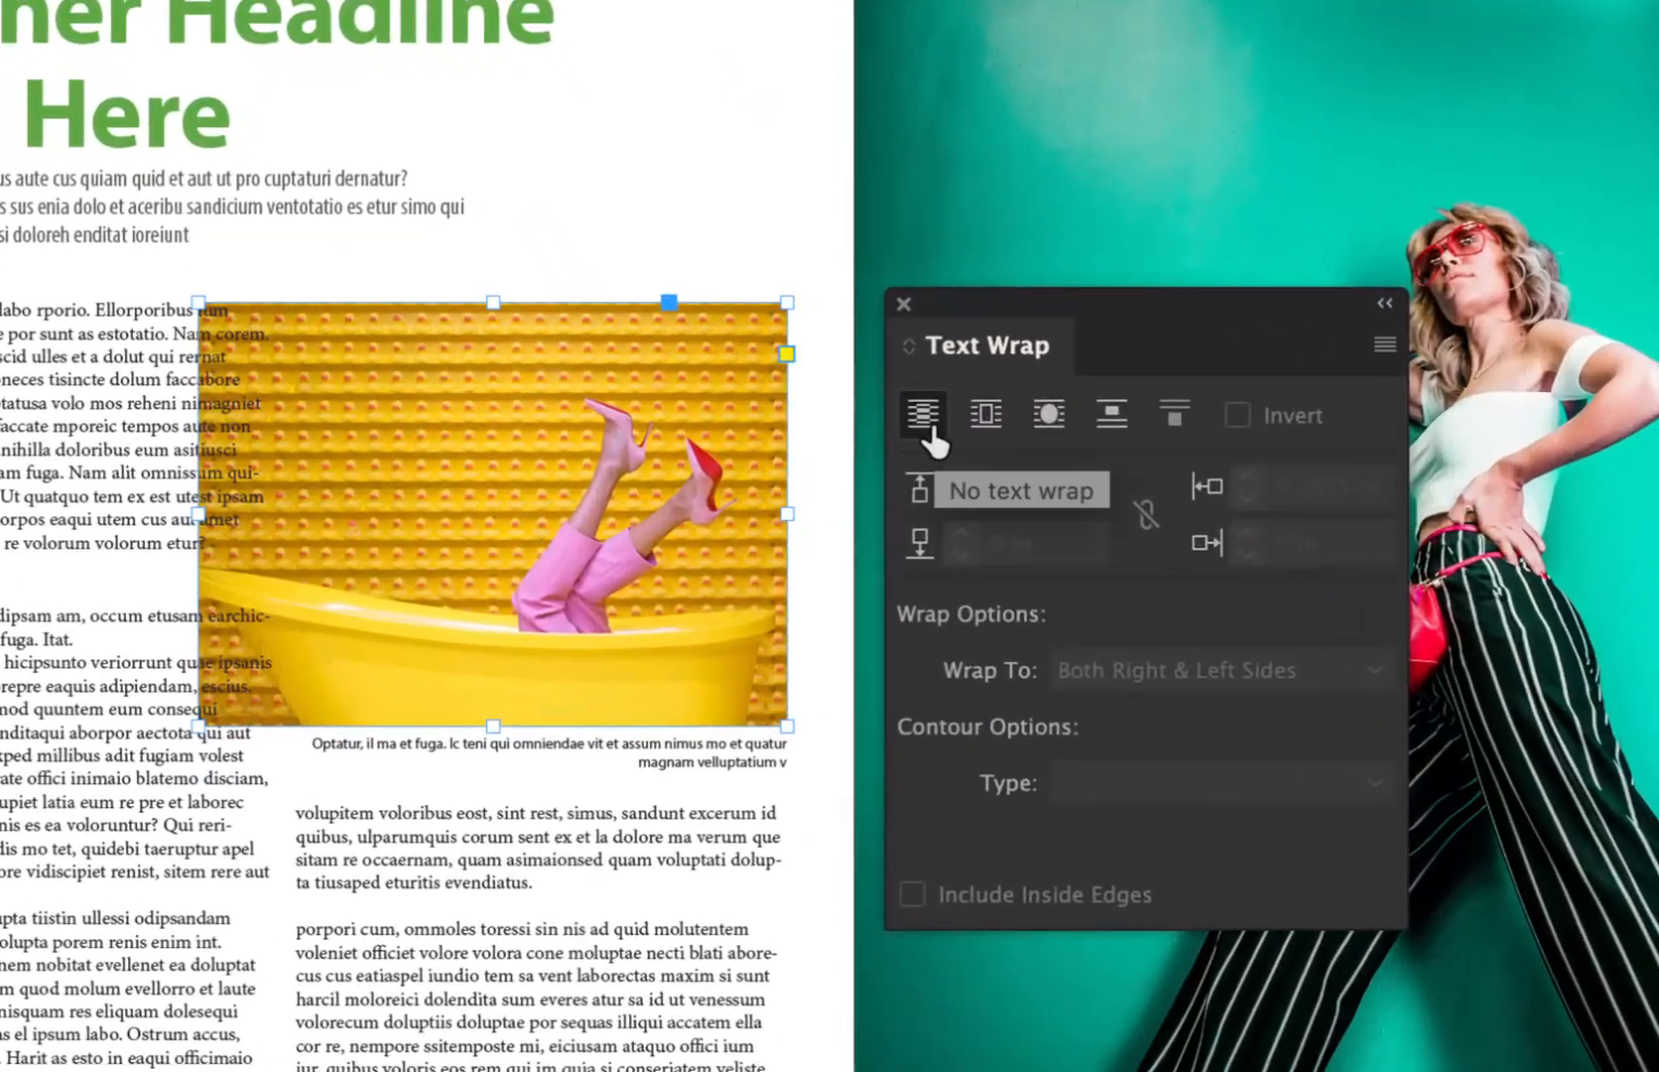
{"action": "left_click", "coordinate": [985, 422]}
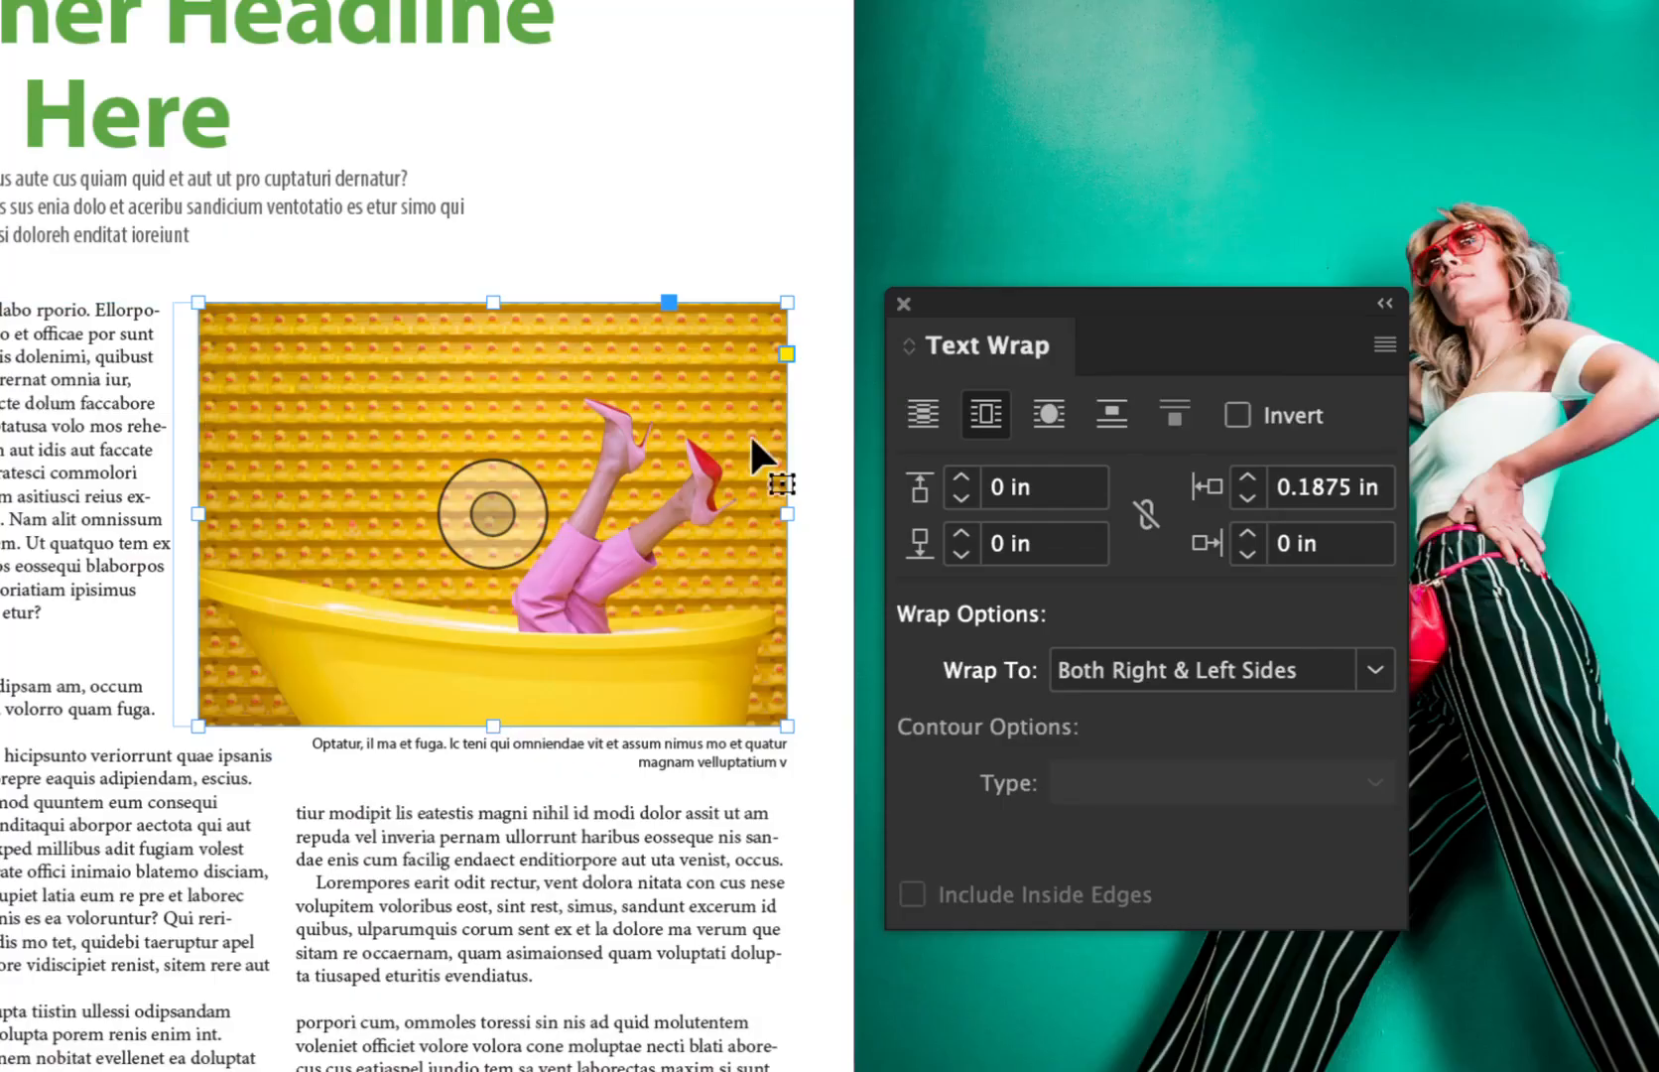
Link the bathtub image's four text wrap offsets and set them all to 0.1875 in
{"action": "left_click", "coordinate": [1144, 528]}
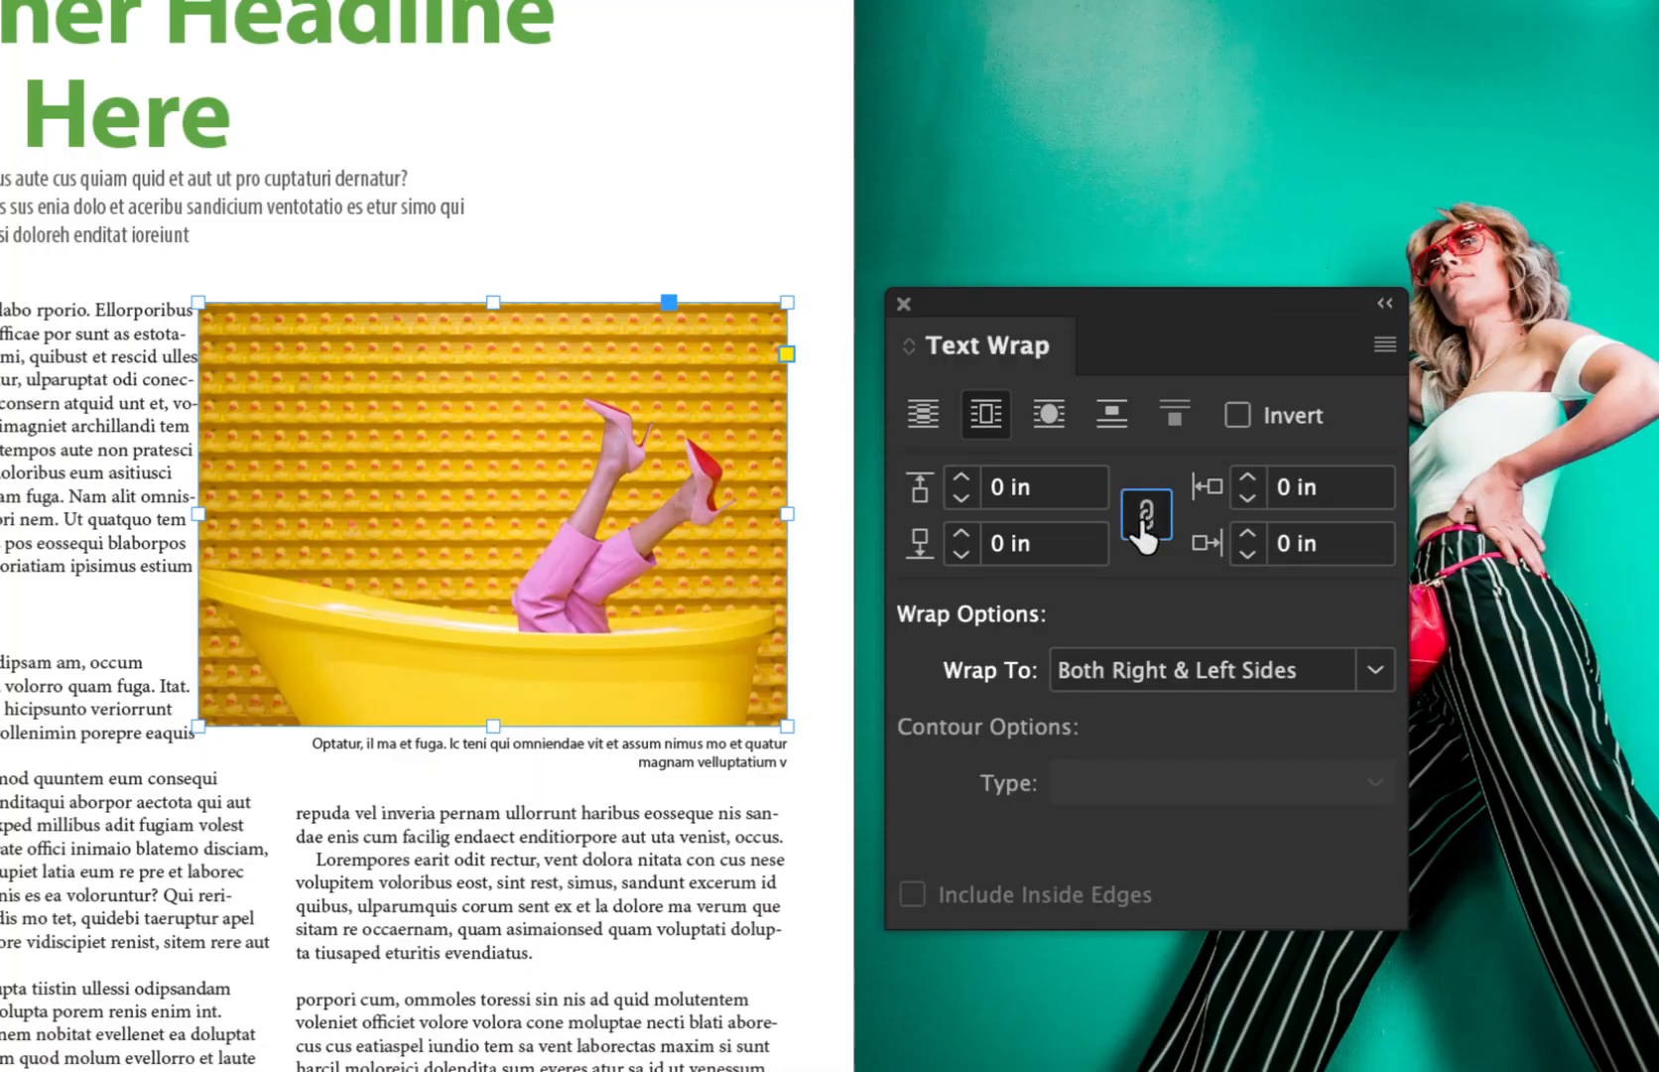
{"action": "left_click", "coordinate": [1042, 487]}
{"action": "key", "text": "Up"}
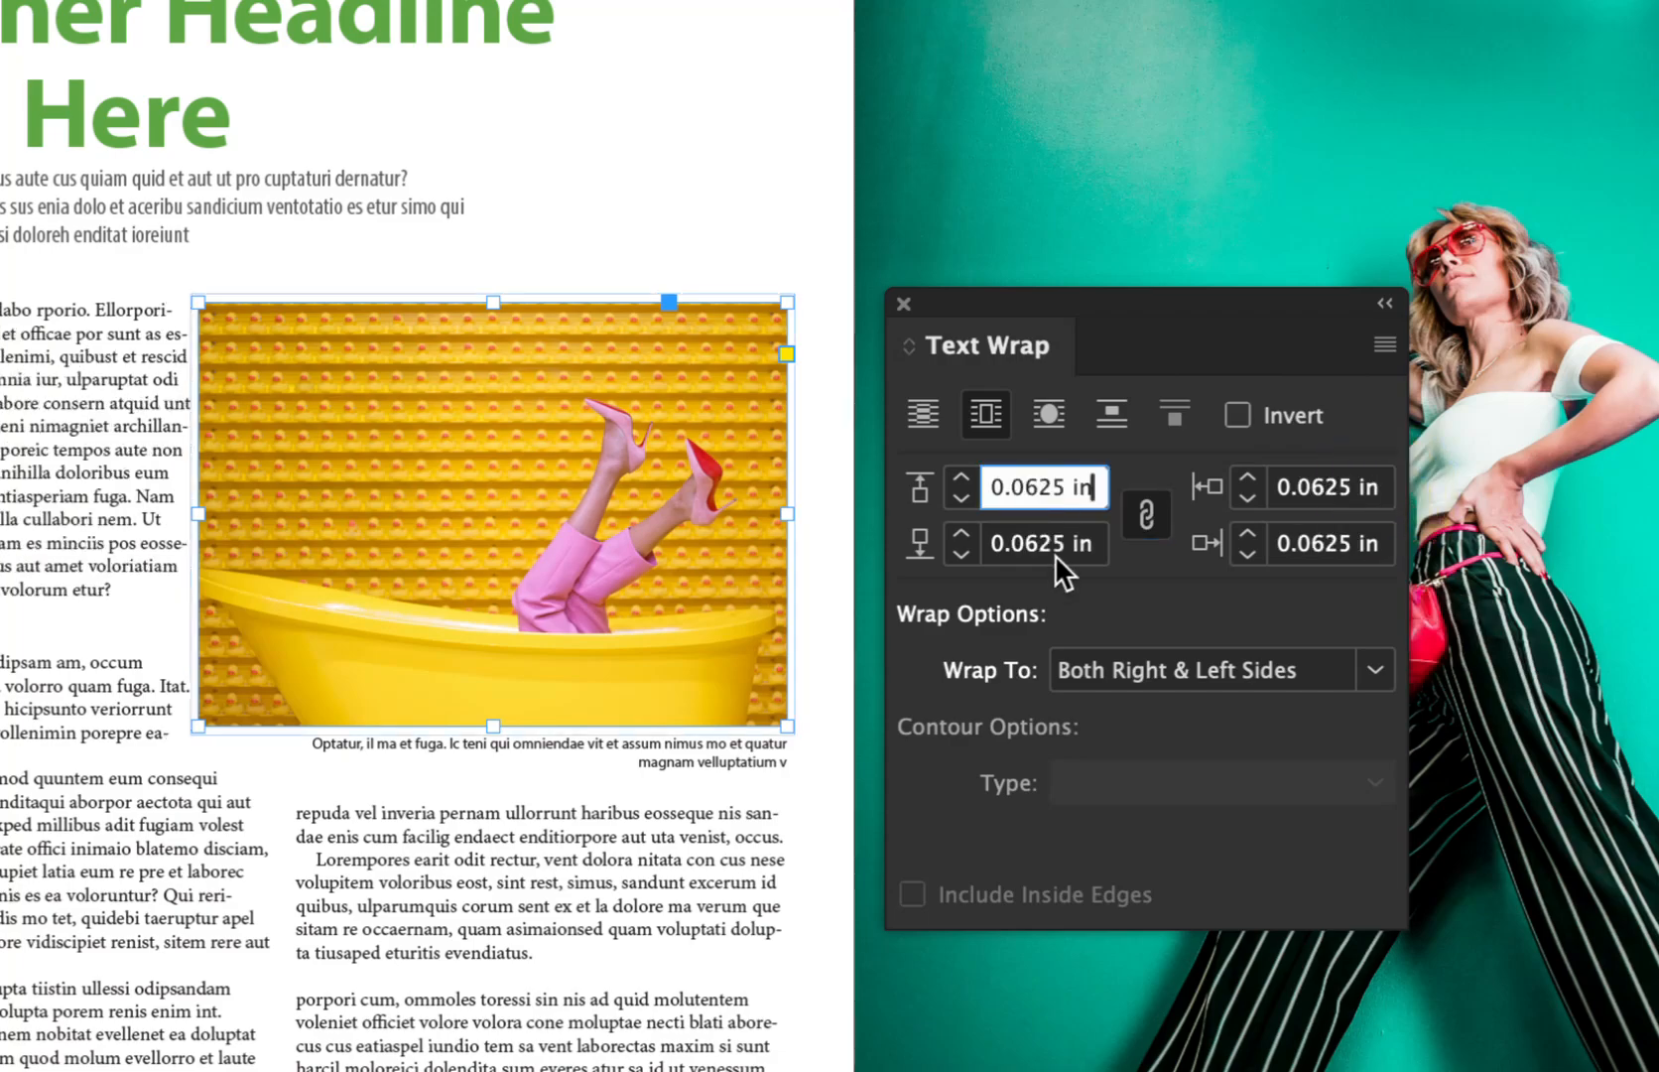
{"action": "key", "text": "Up"}
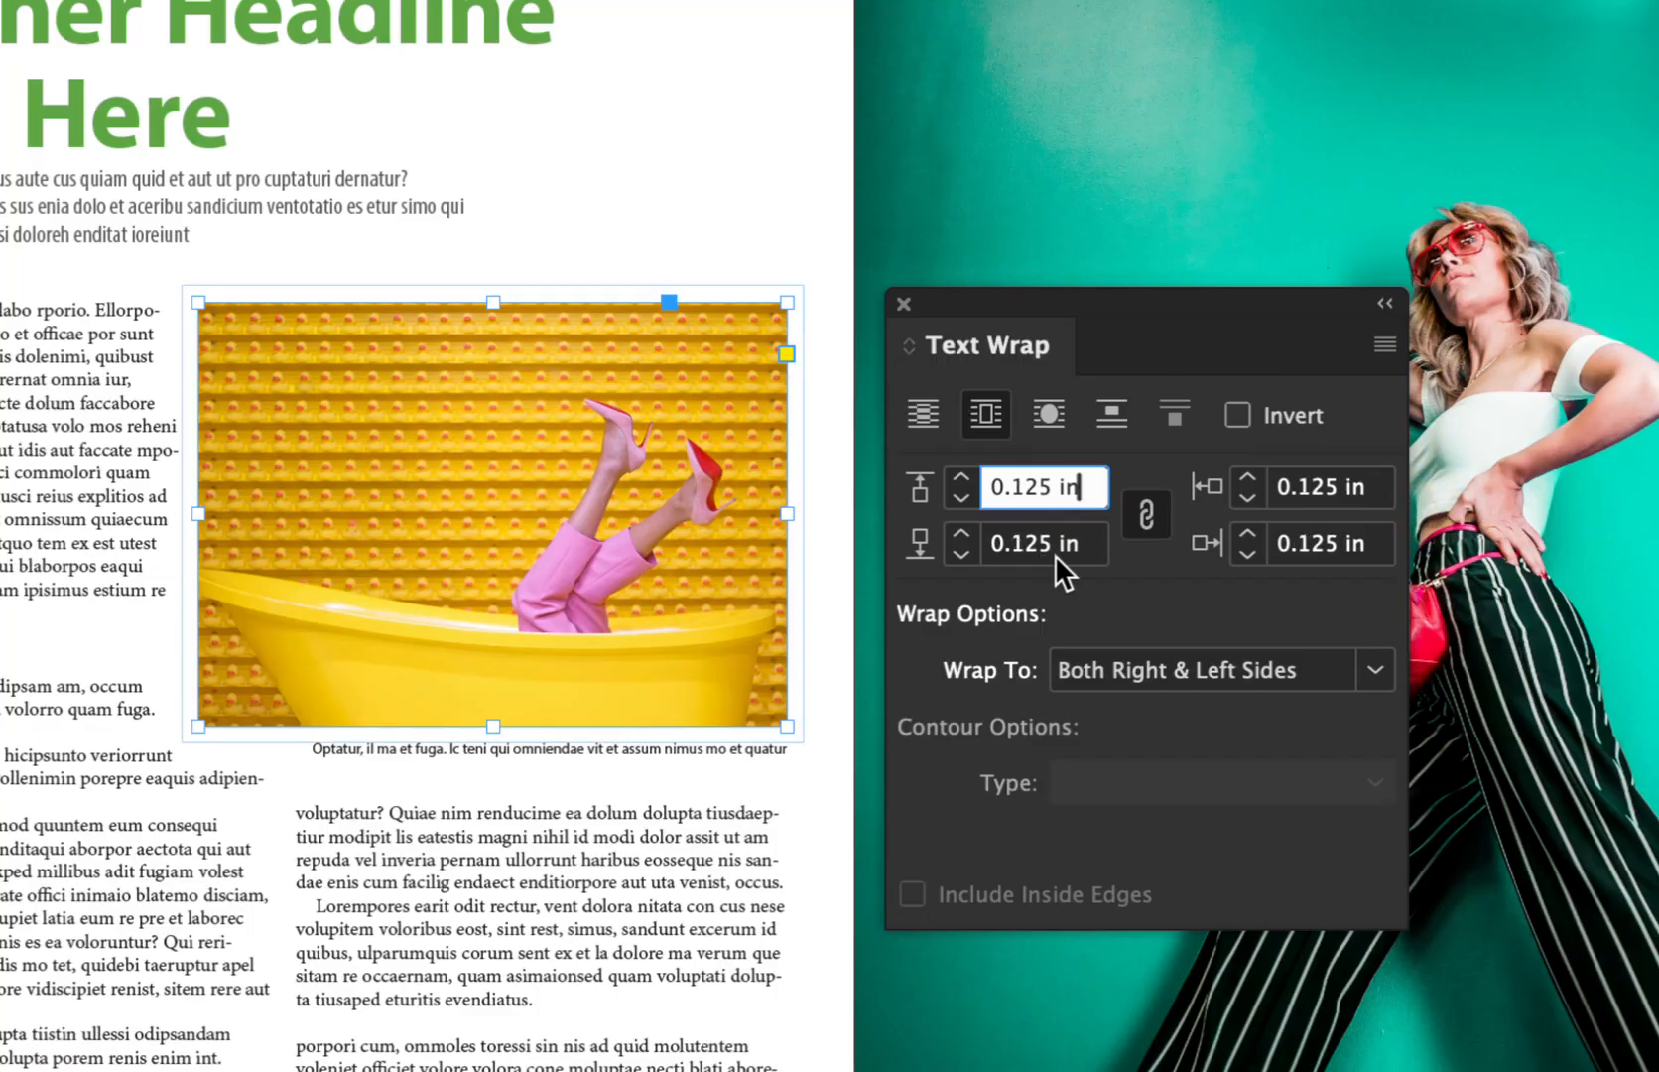
{"action": "key", "text": "Up"}
{"action": "key", "text": "Up"}
{"action": "key", "text": "Down"}
{"action": "key", "text": "Down"}
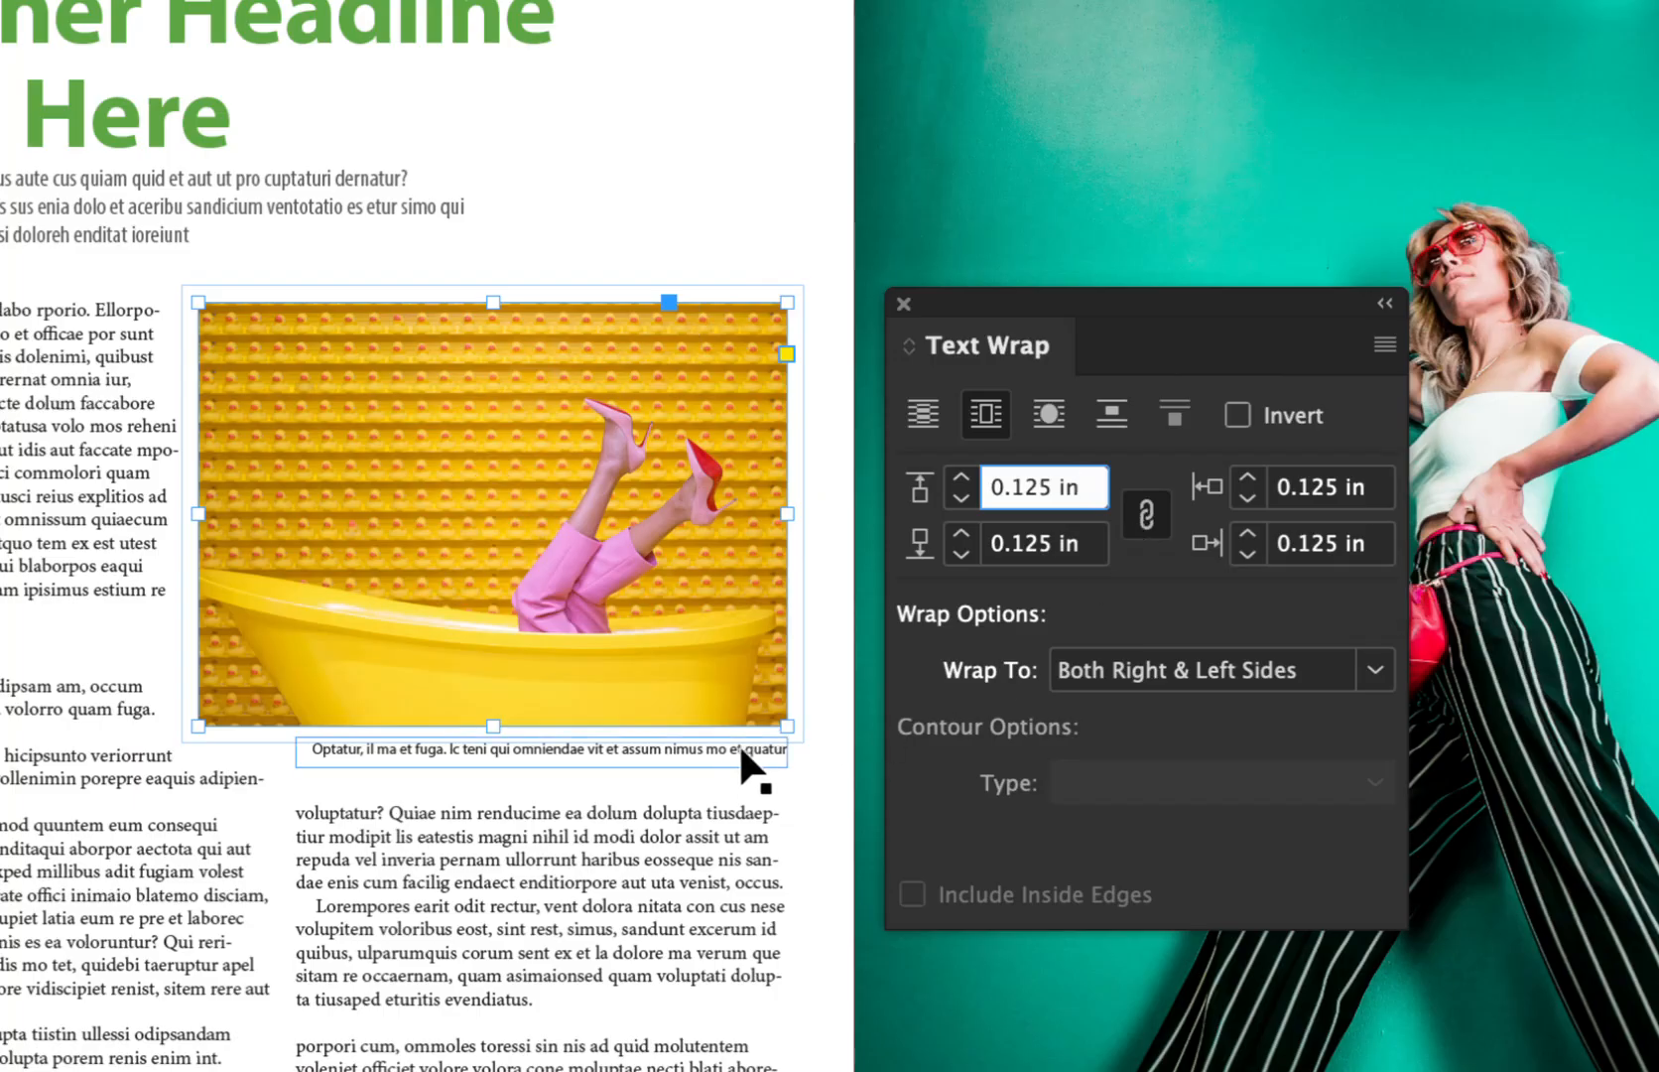
{"action": "key", "text": "Up"}
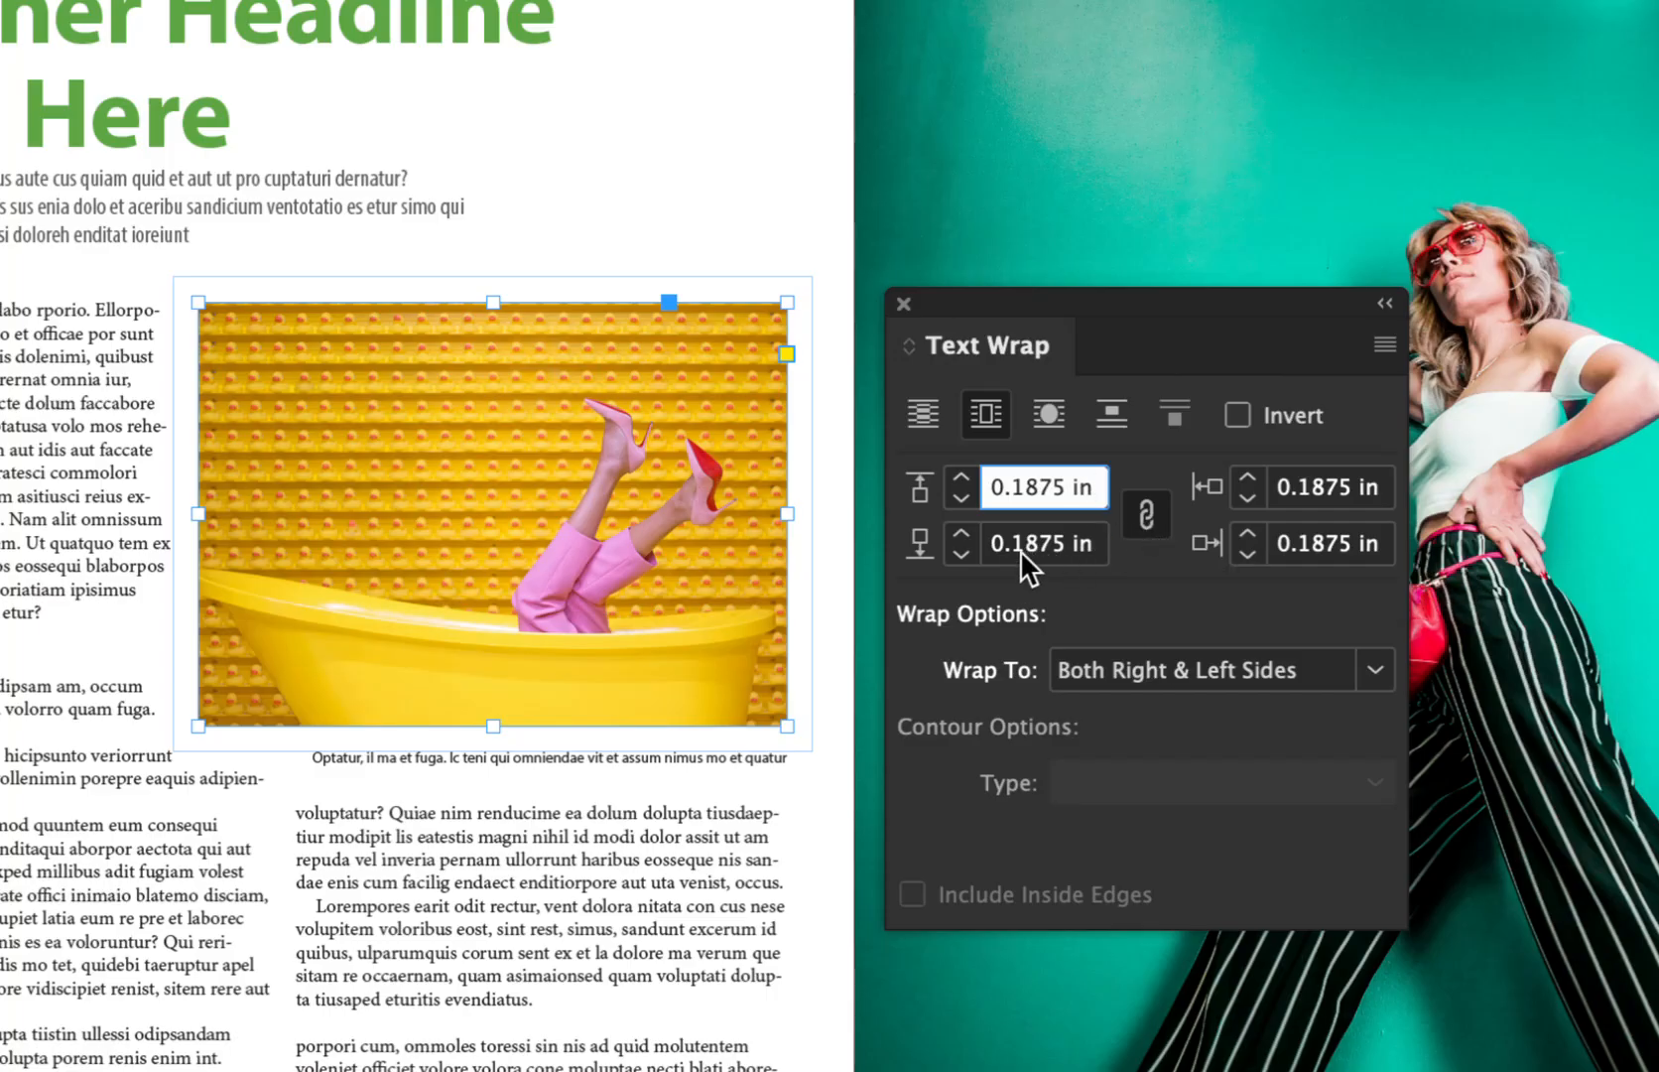
{"action": "key", "text": "Down"}
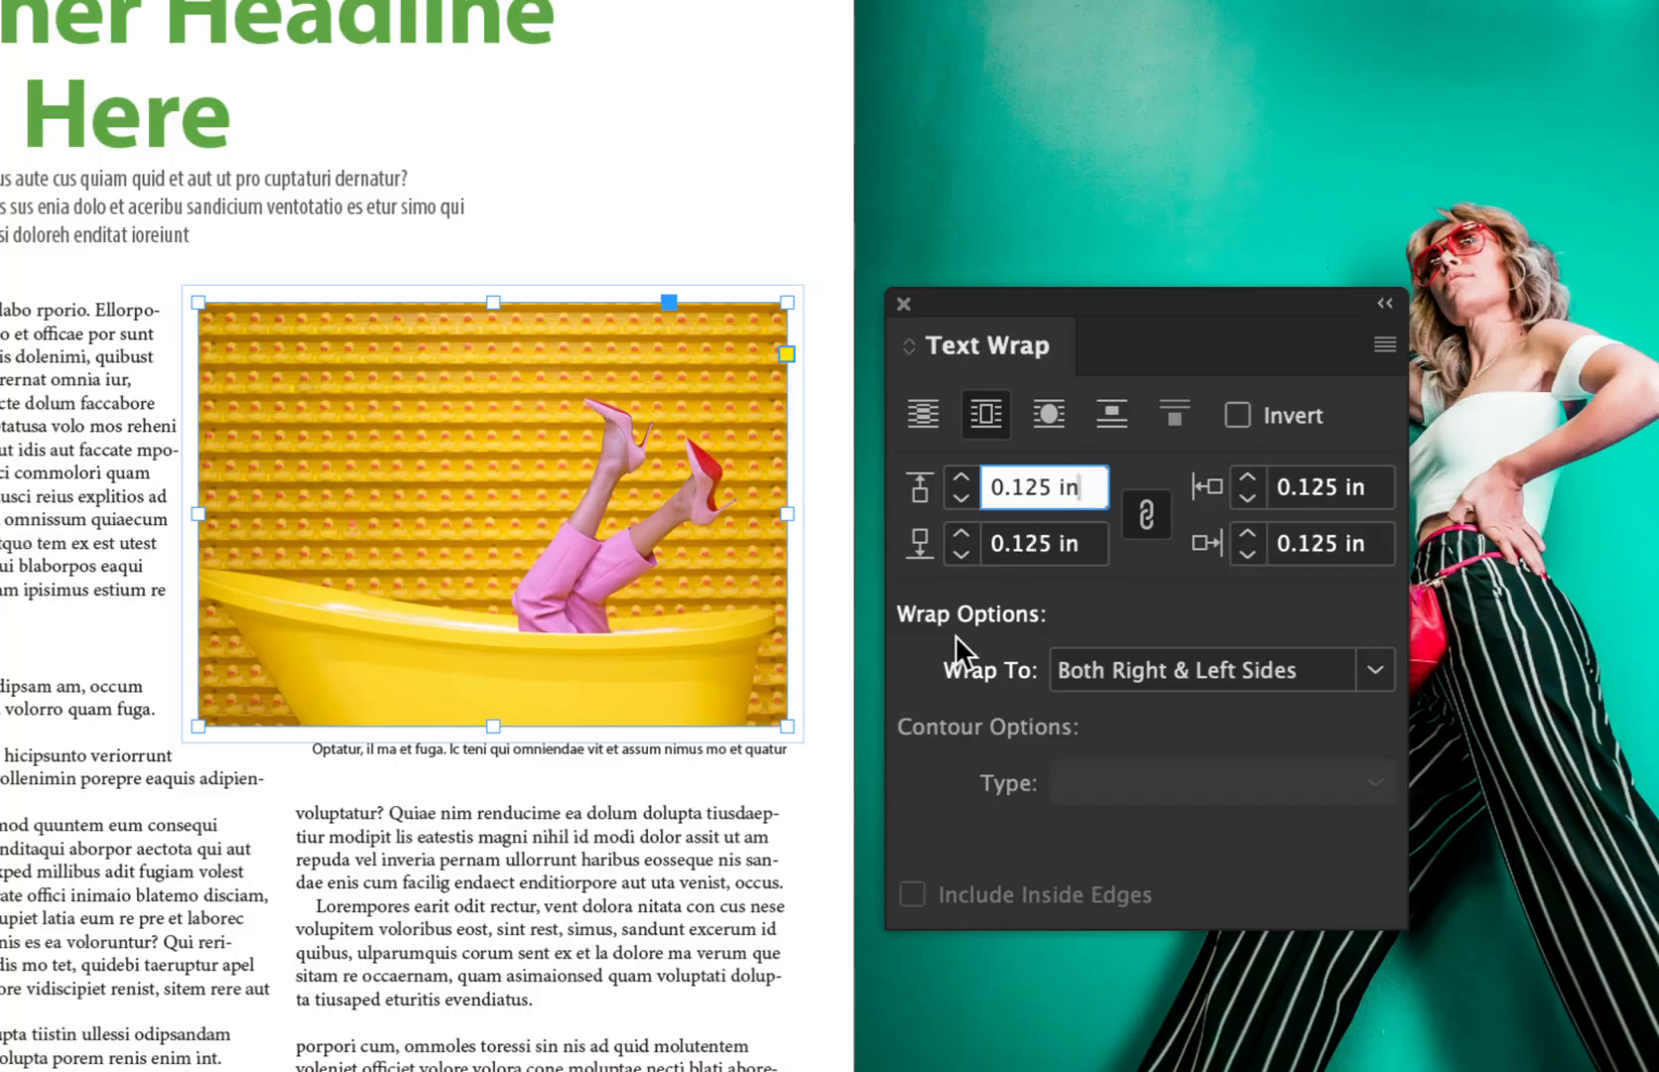
{"action": "key", "text": "Up"}
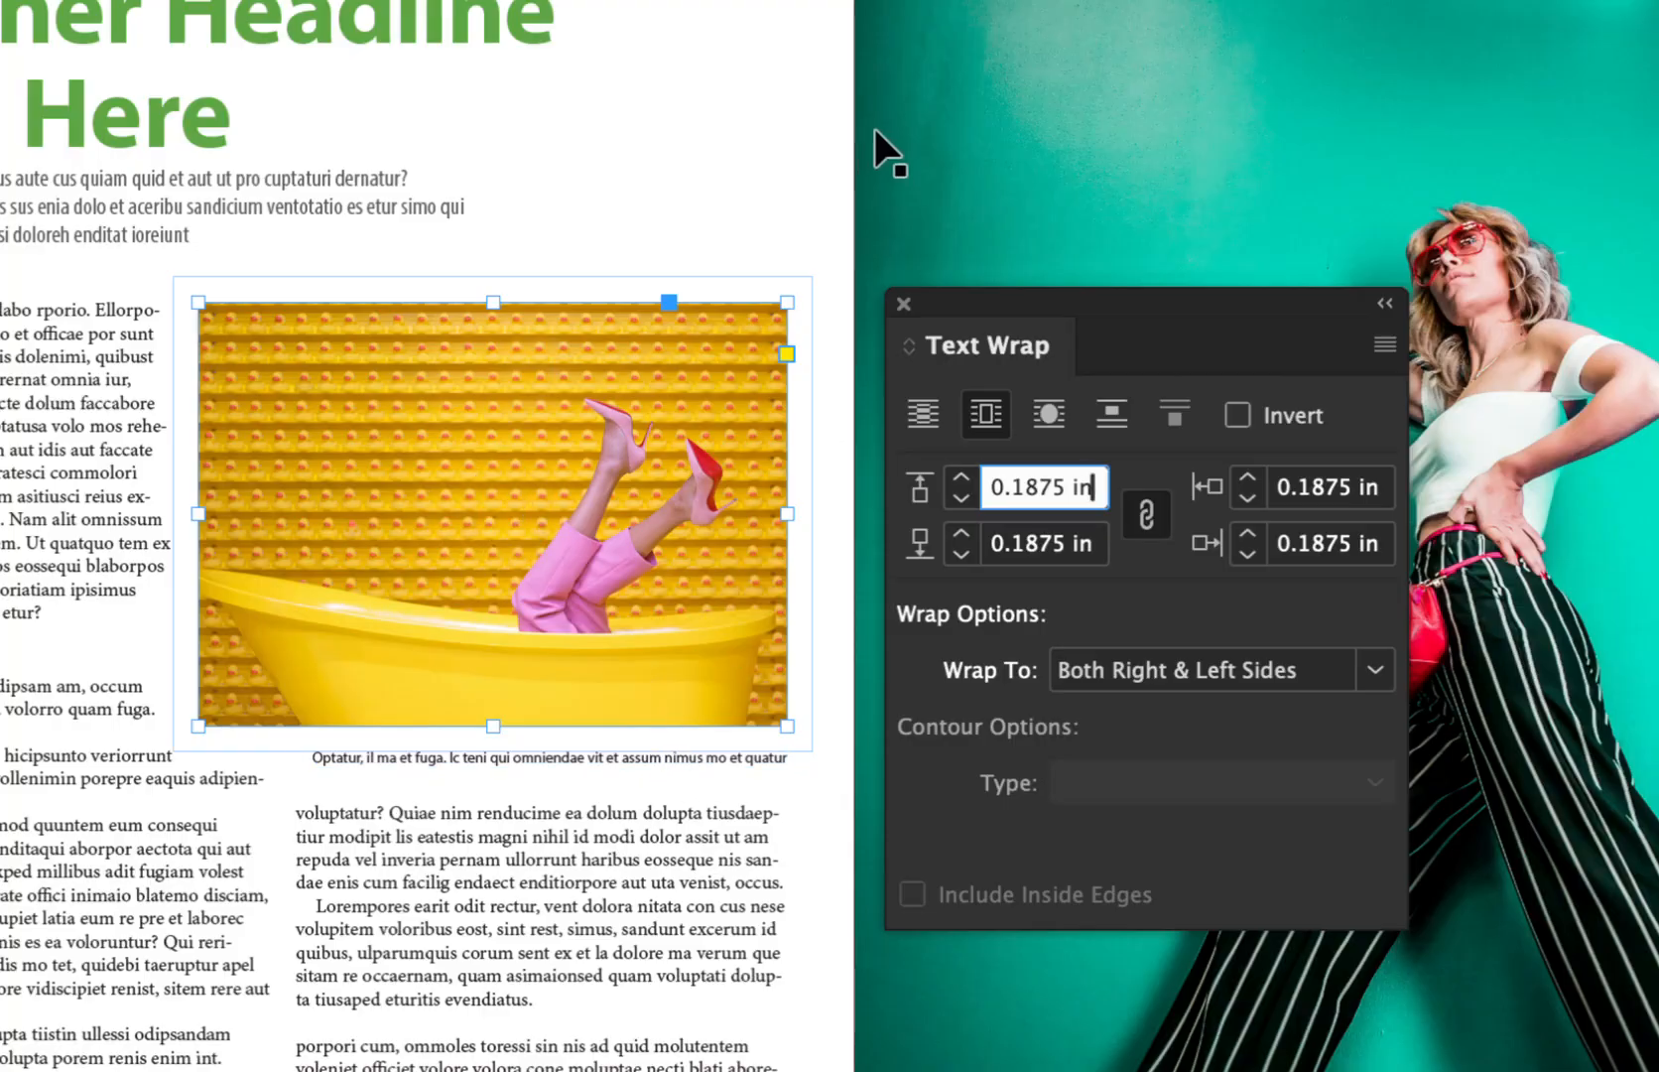
{"action": "left_click", "coordinate": [820, 190]}
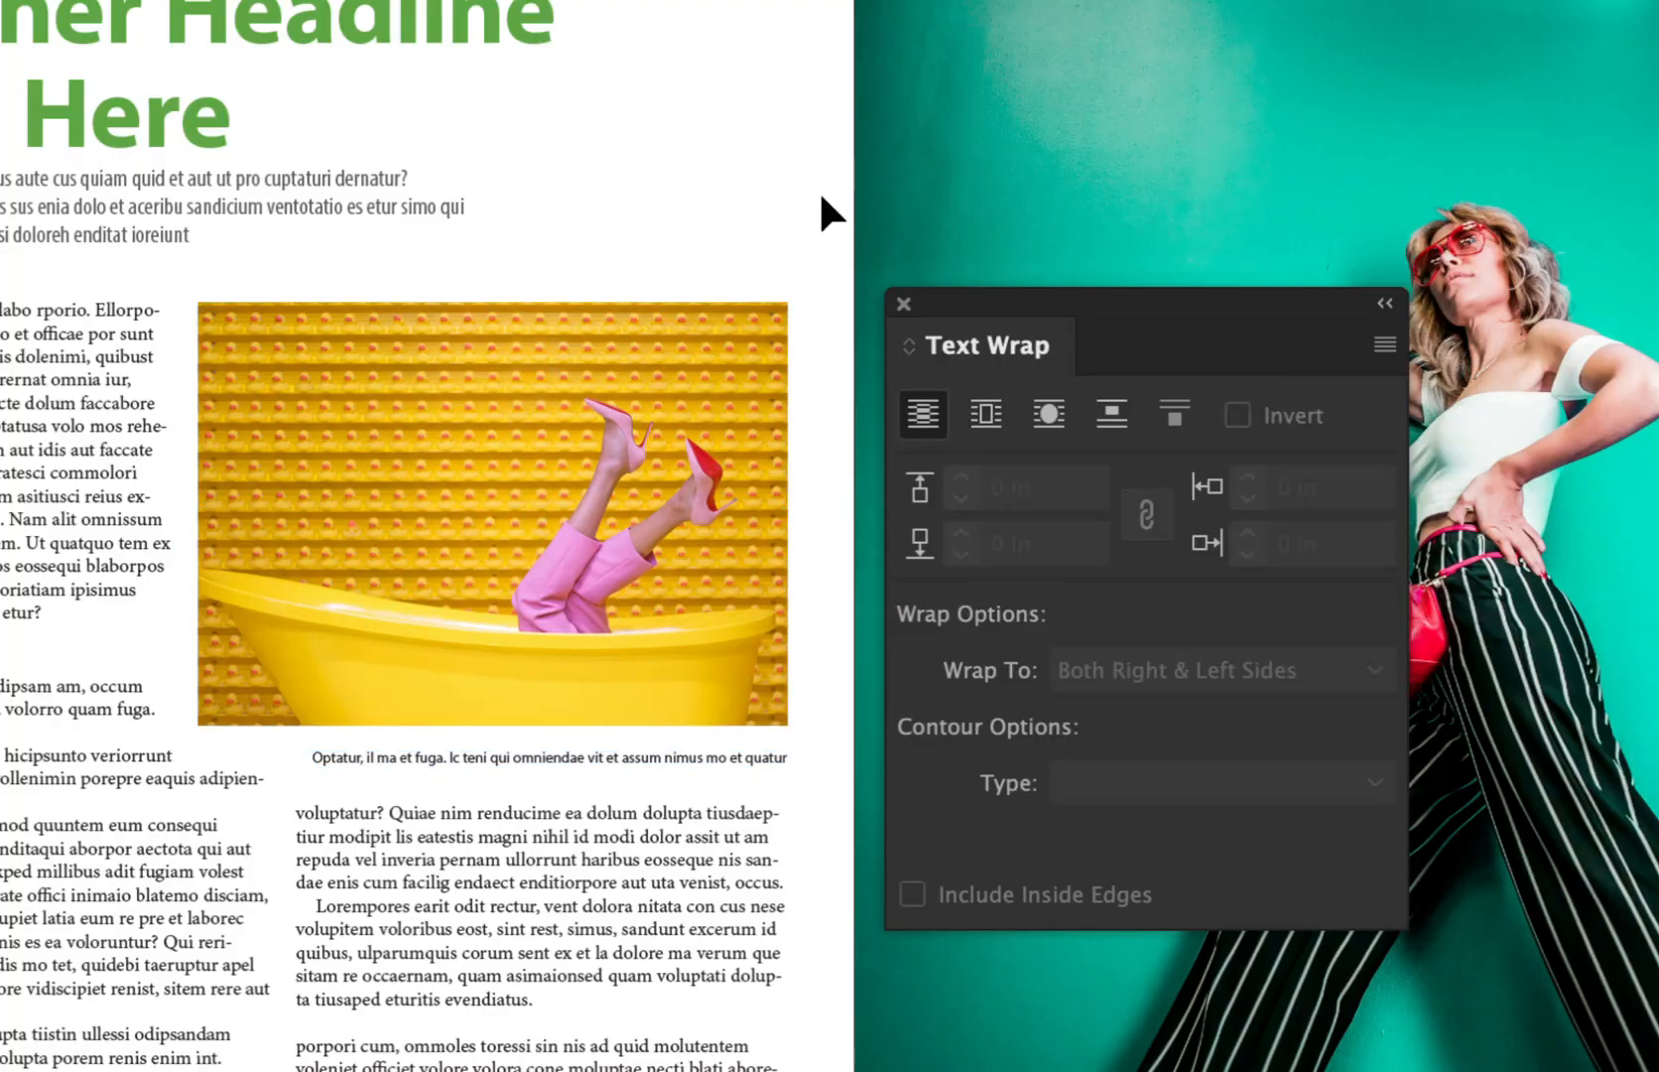
Make the caption's text frame below the bathtub image ignore text wrap, with the preview turned on
{"action": "left_click", "coordinate": [571, 755]}
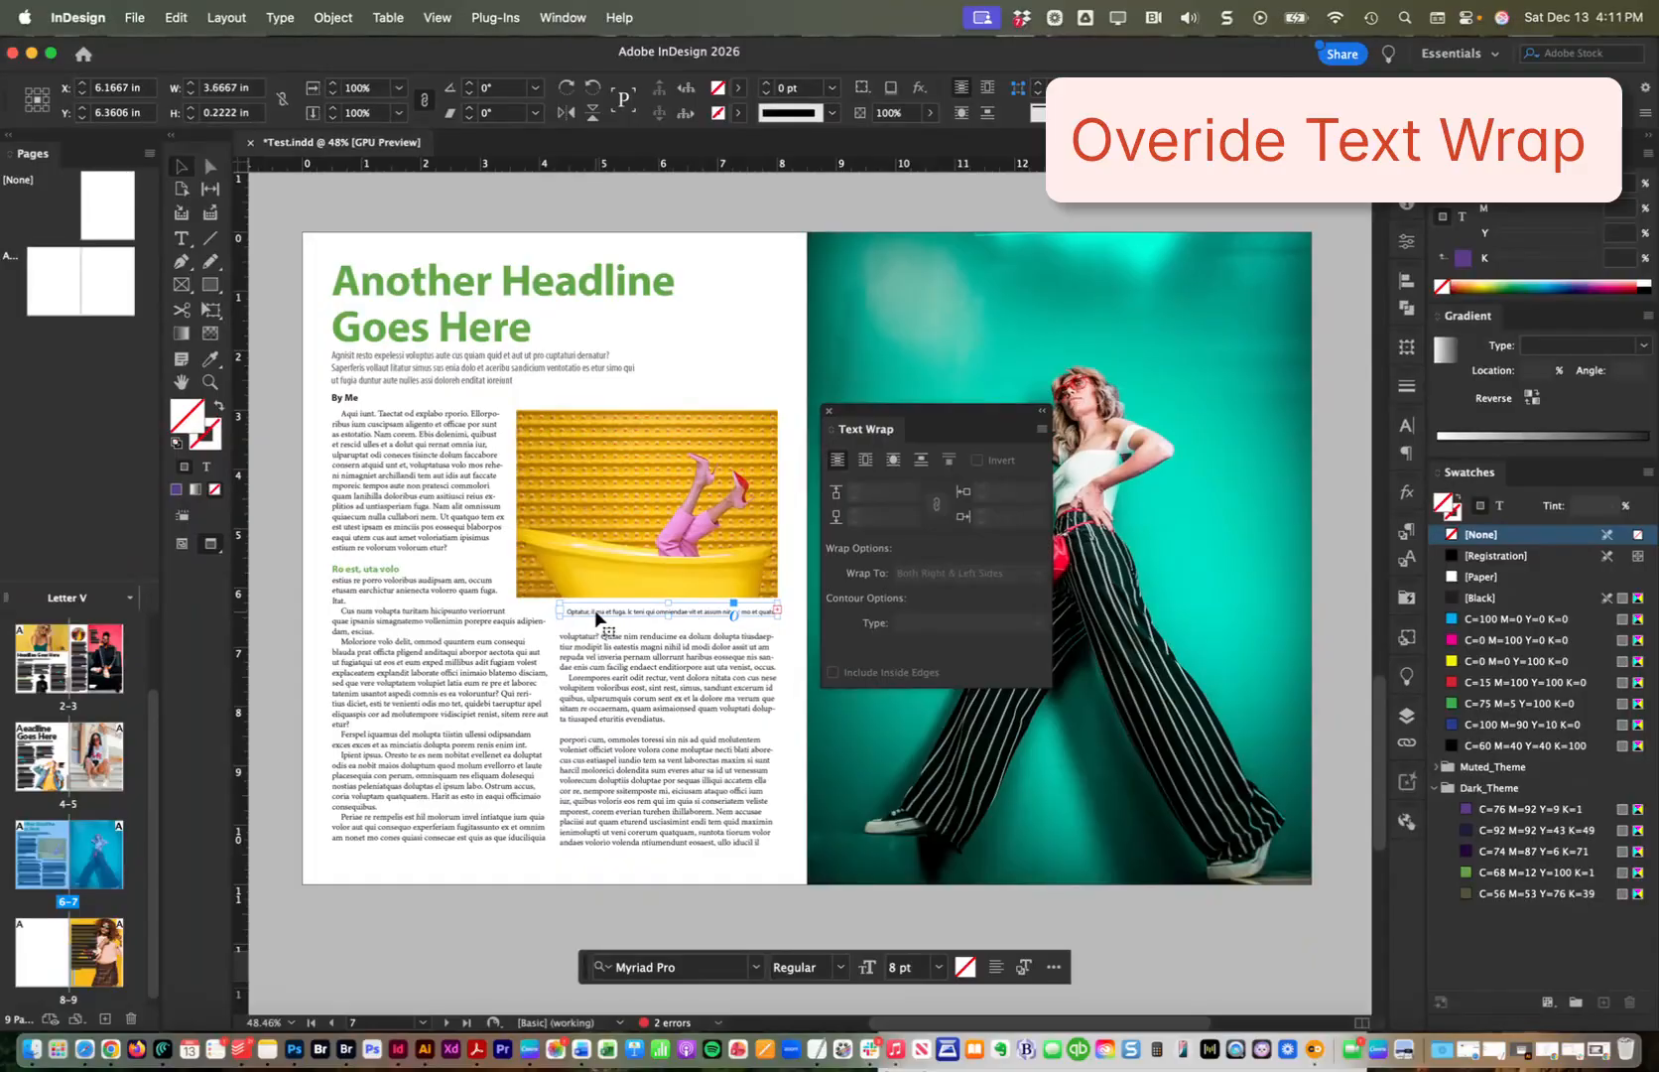
{"action": "left_click", "coordinate": [328, 19]}
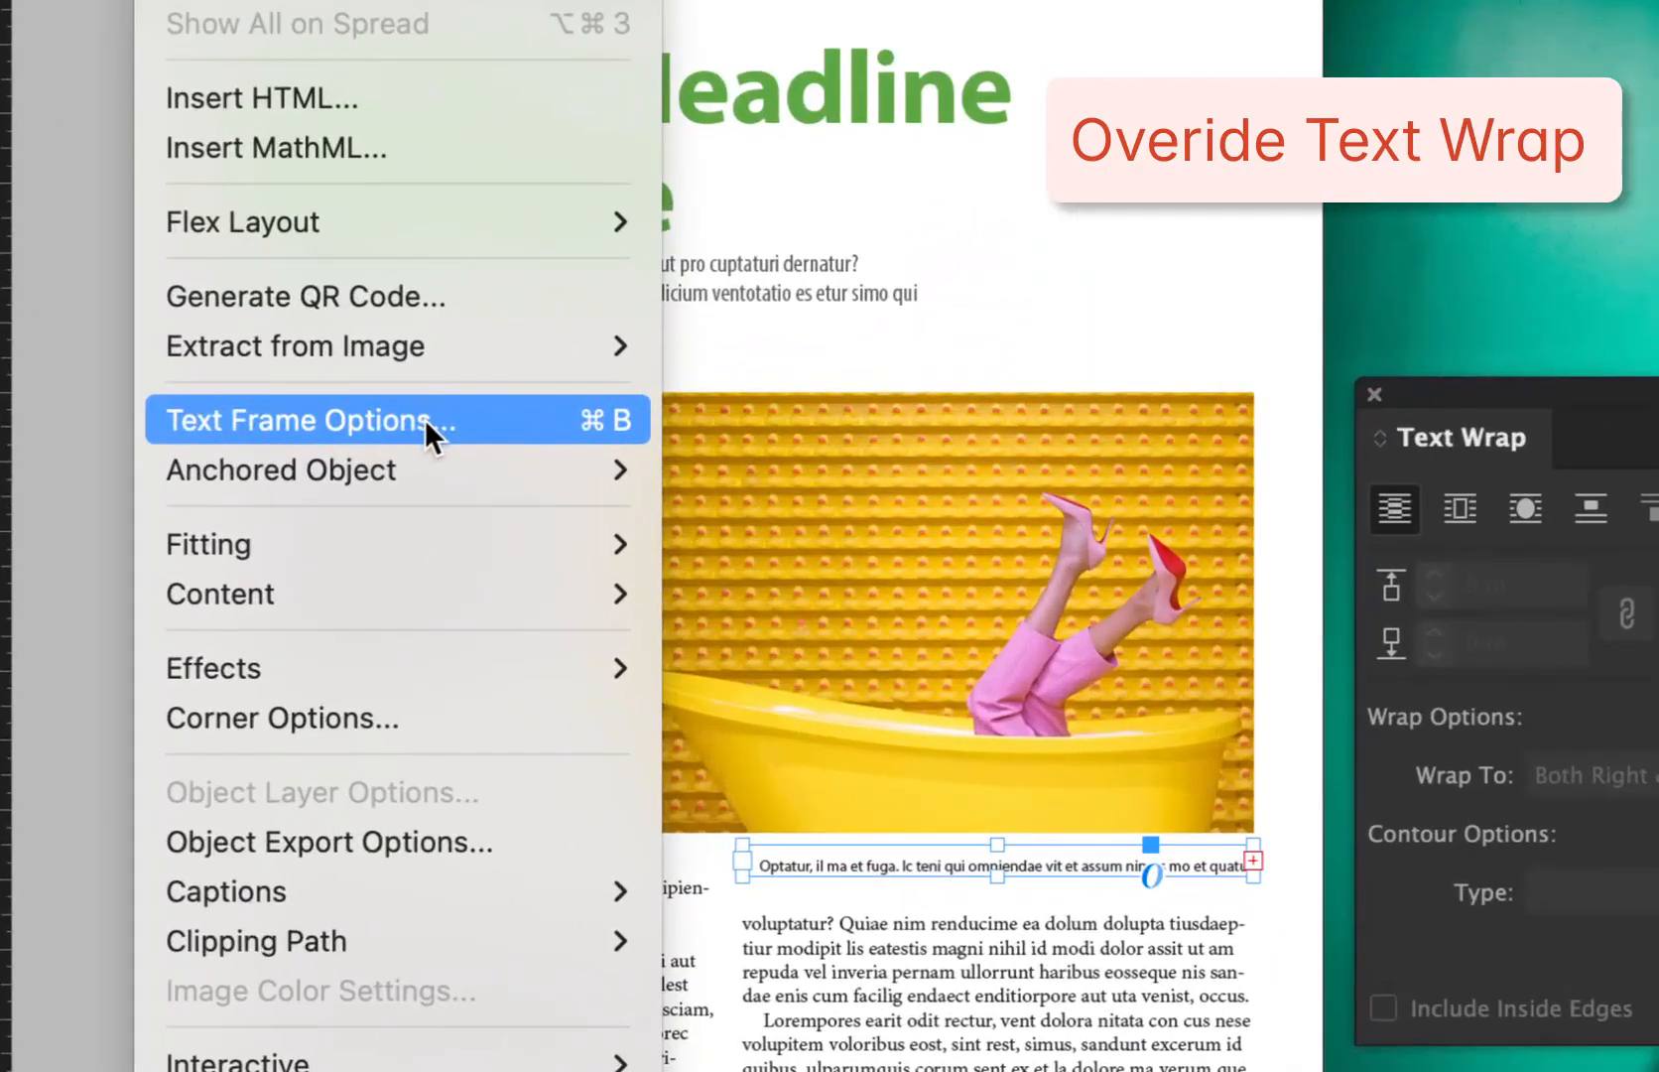
{"action": "left_click", "coordinate": [422, 418]}
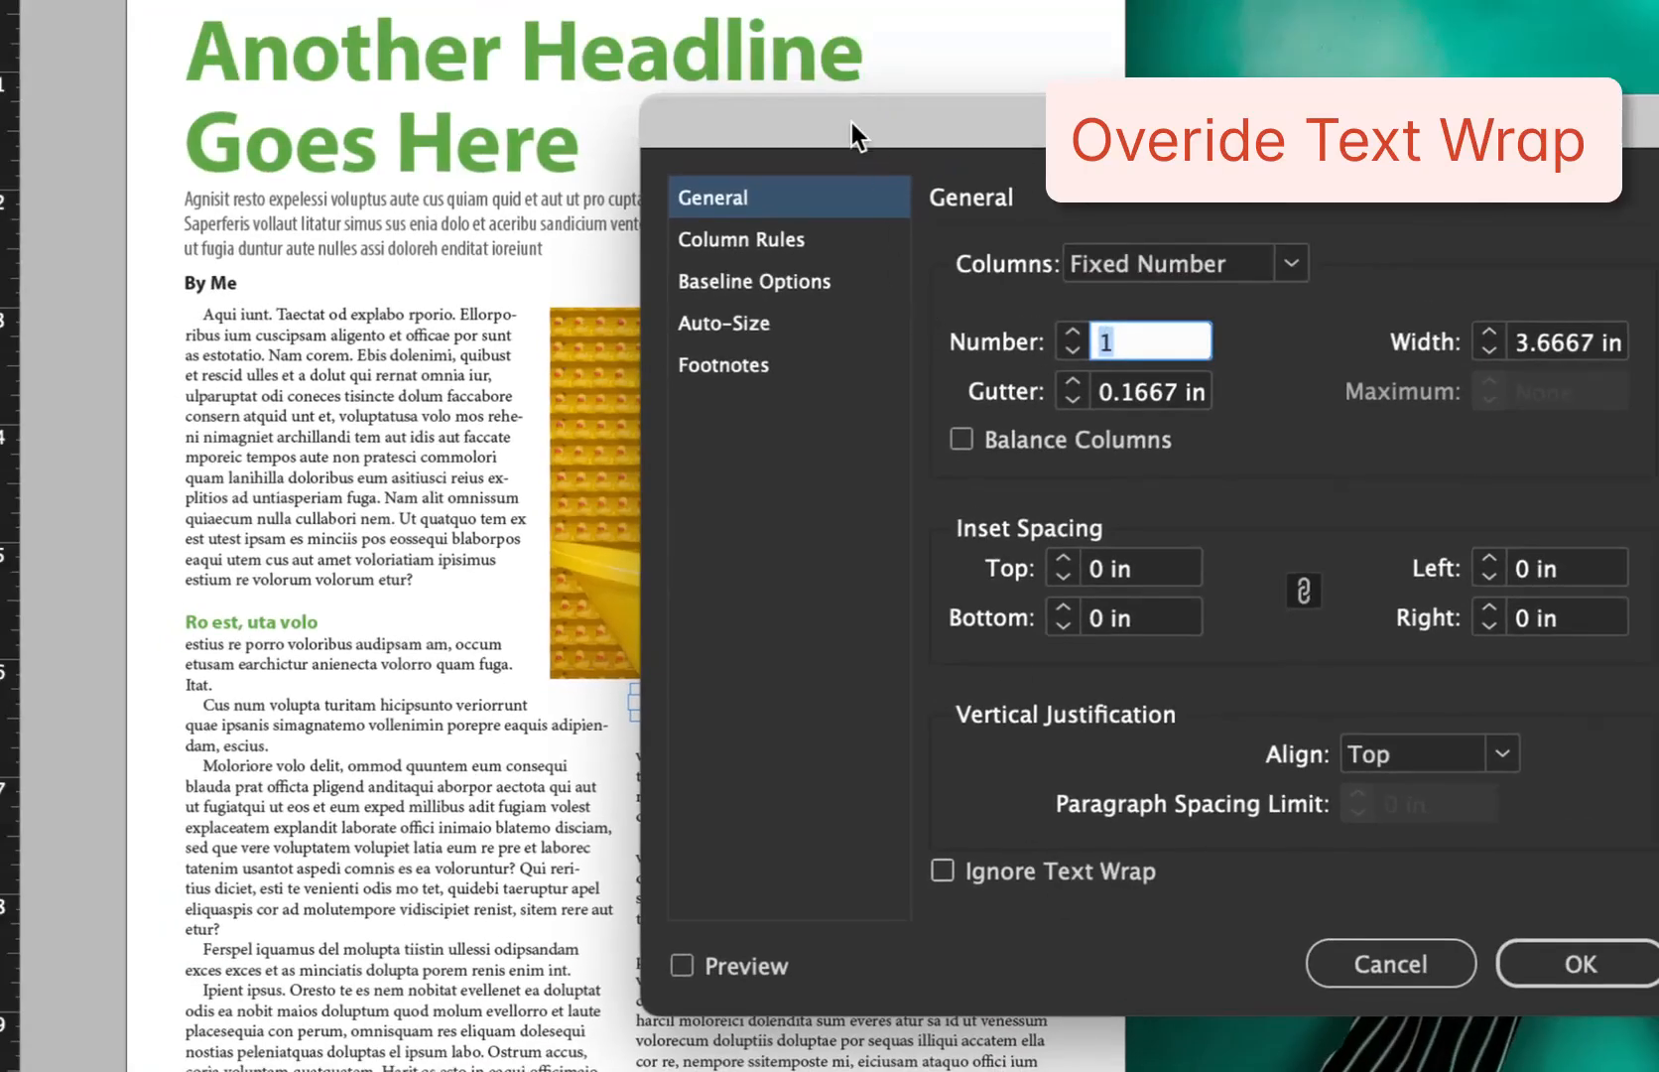
{"action": "left_click_drag", "start_coordinate": [852, 120], "coordinate": [1053, 103]}
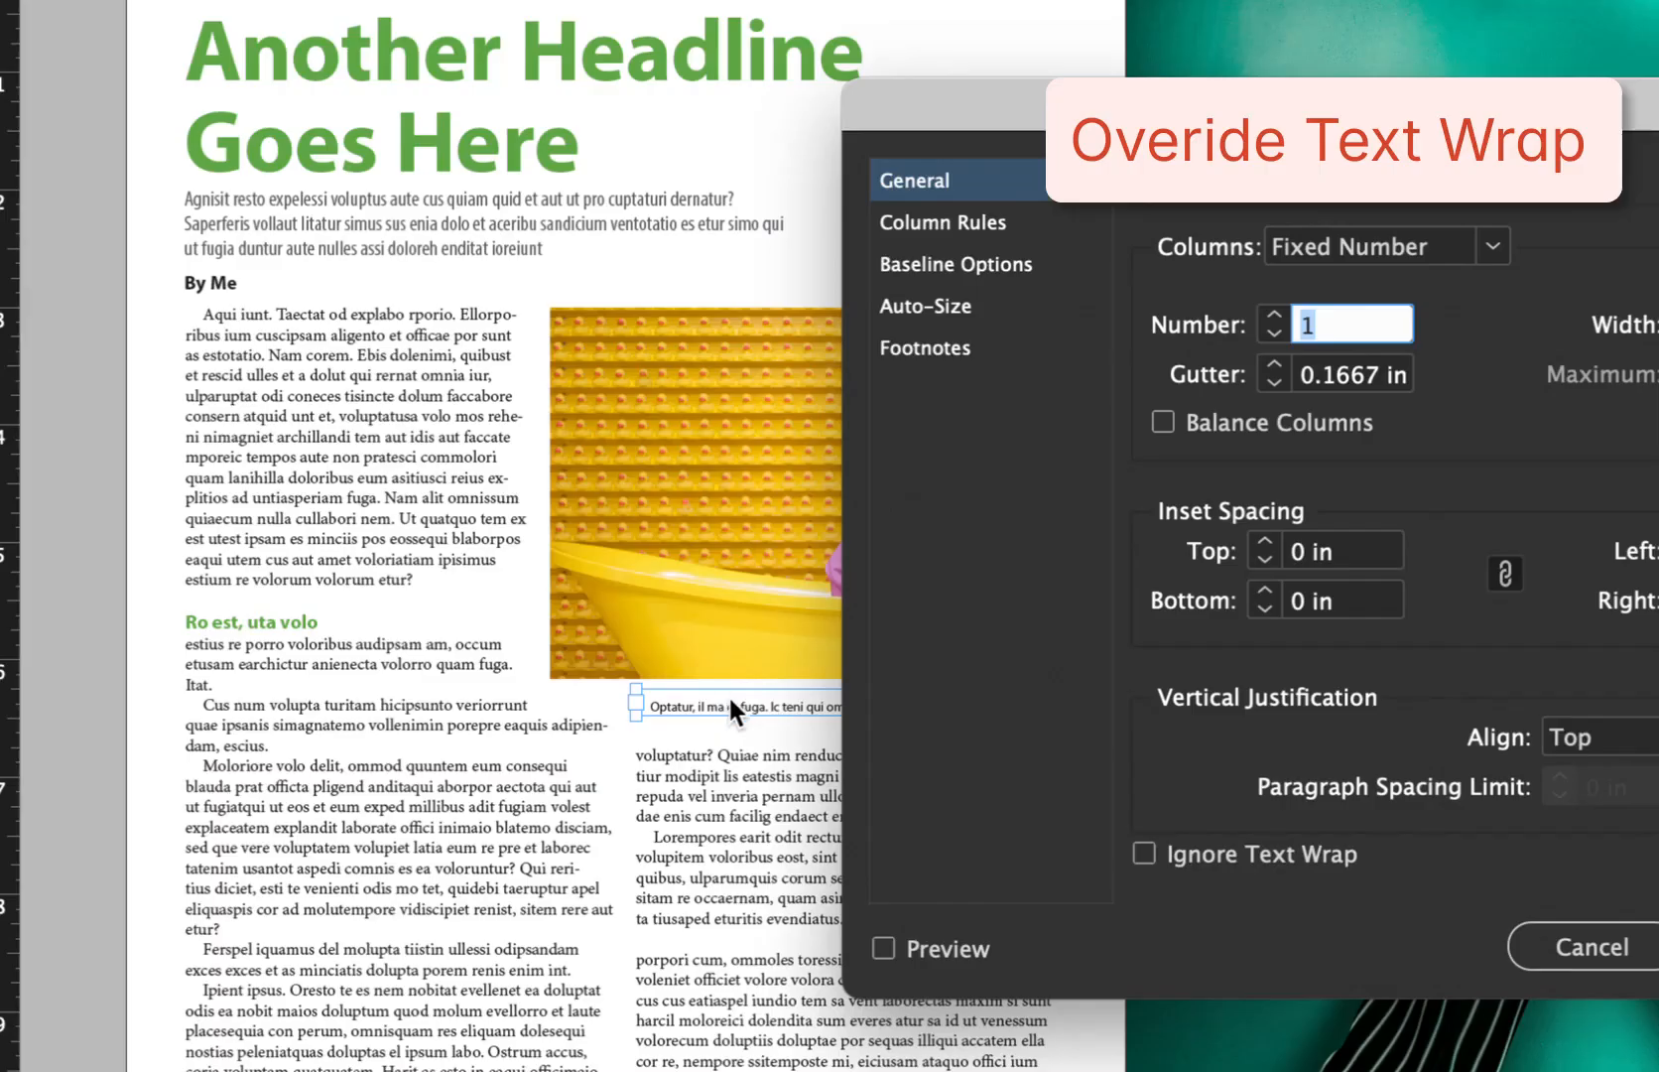
{"action": "left_click", "coordinate": [1147, 856]}
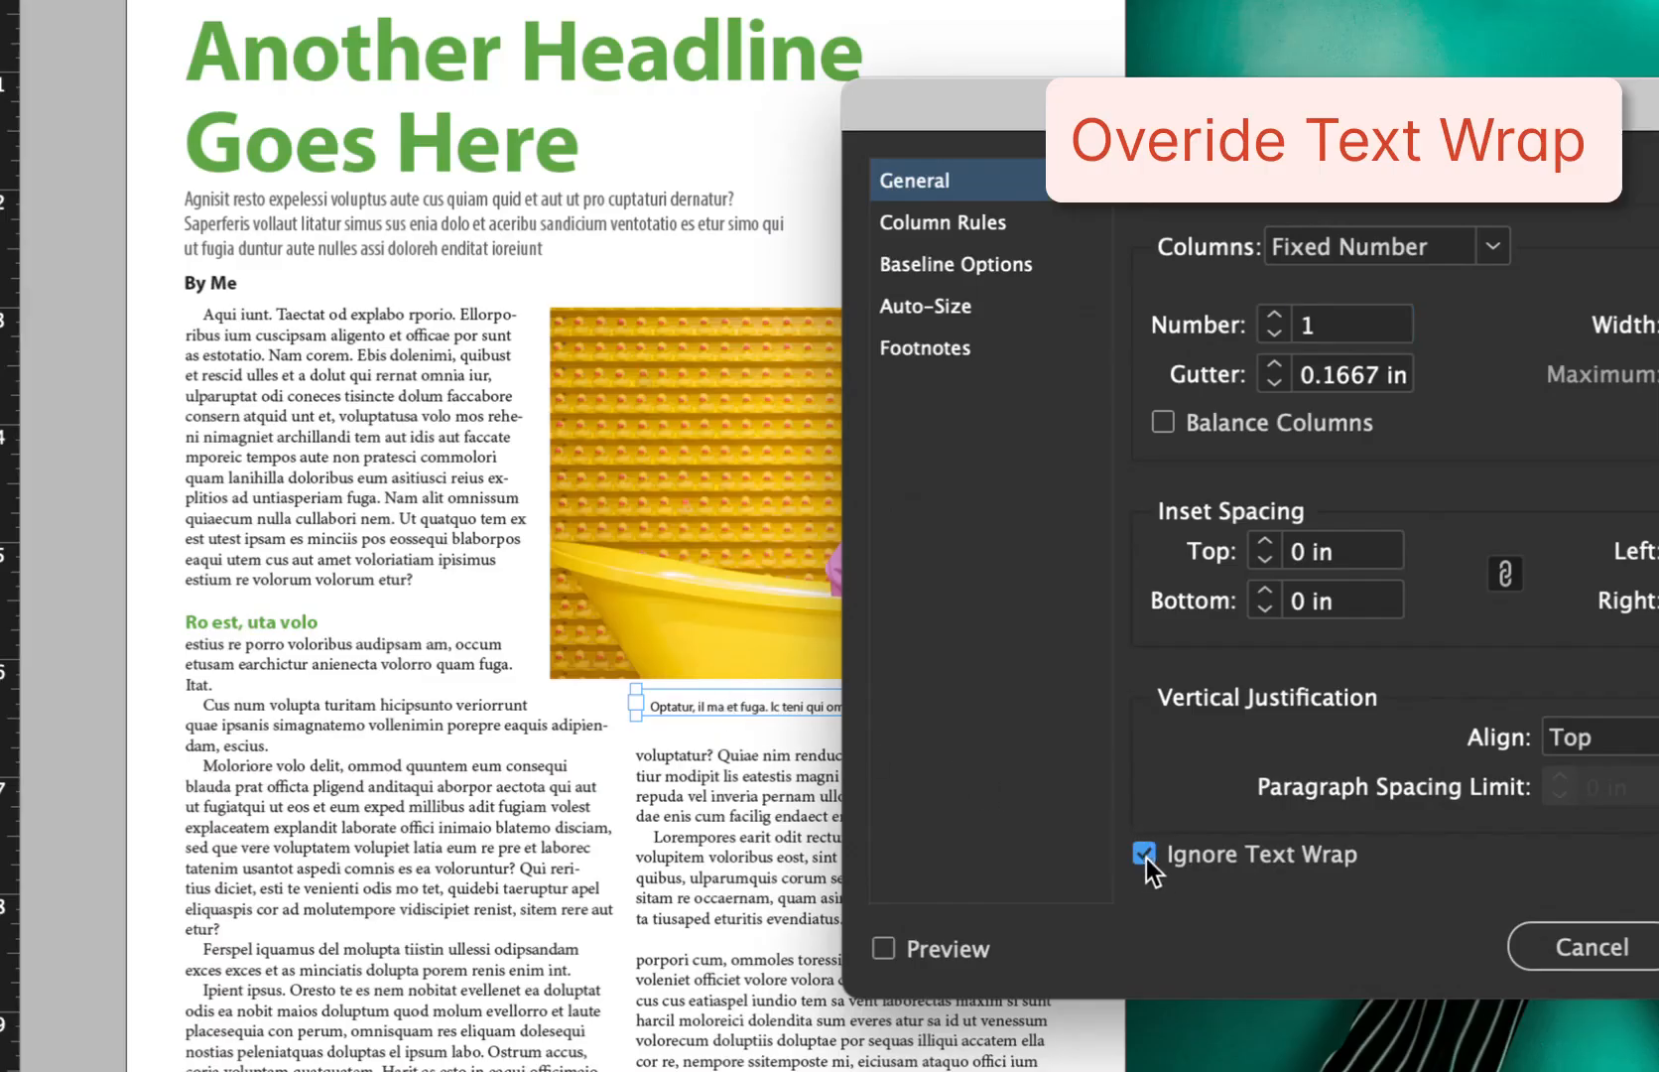
{"action": "left_click", "coordinate": [883, 949]}
{"action": "left_click", "coordinate": [884, 949]}
{"action": "left_click_drag", "start_coordinate": [1022, 89], "coordinate": [1160, 79]}
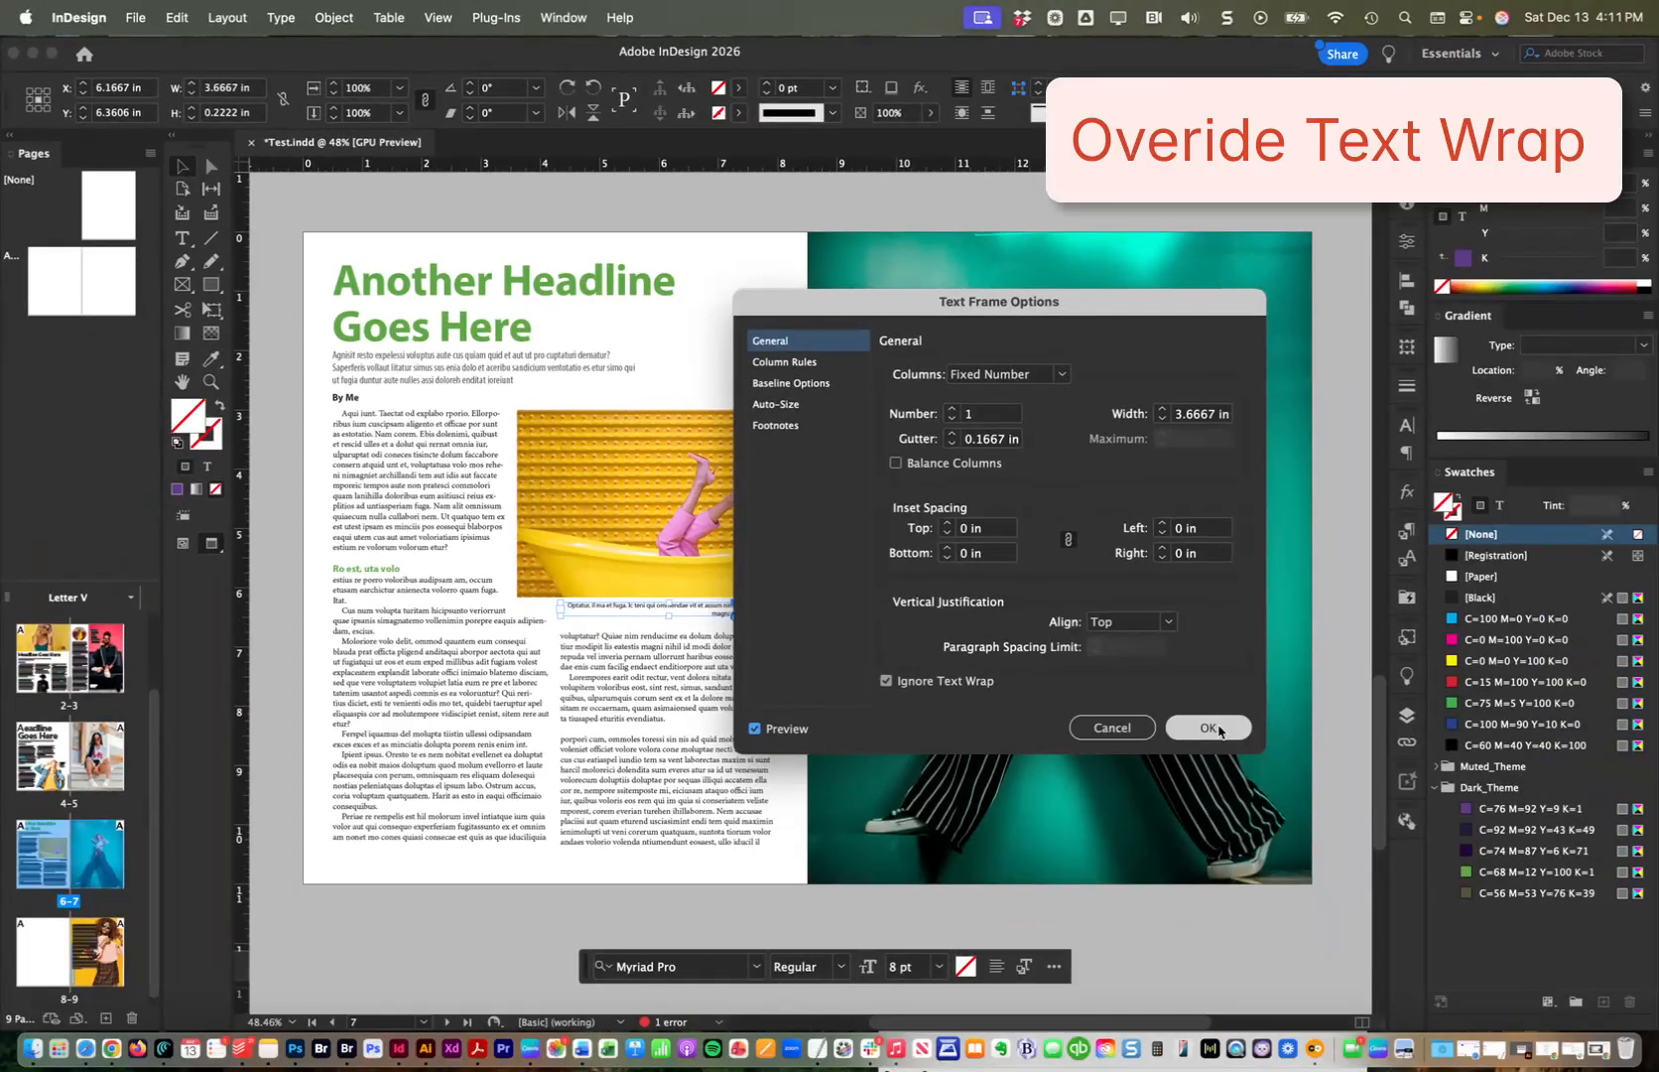
{"action": "left_click", "coordinate": [1213, 728]}
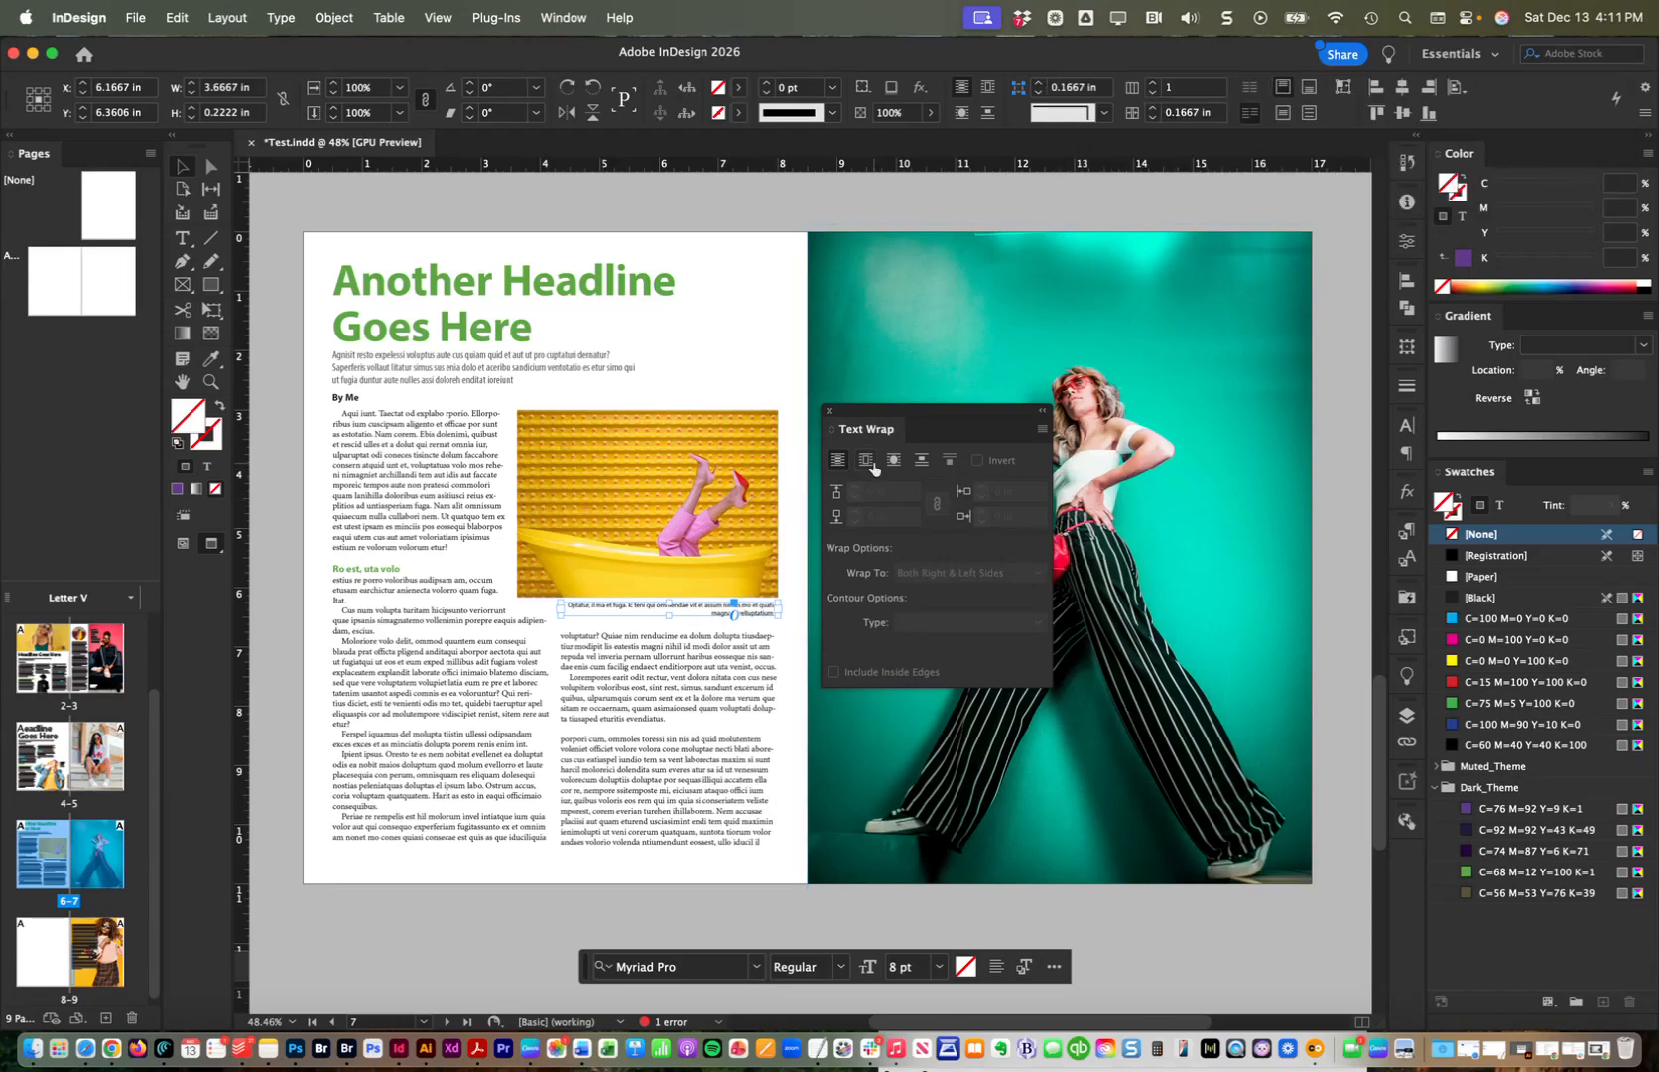
Place the cut-out portrait of the woman with folders at page 6's lower-left corner, about 4.27 × 3.86 in, and nudge it slightly left
{"action": "key", "text": "super+Tab"}
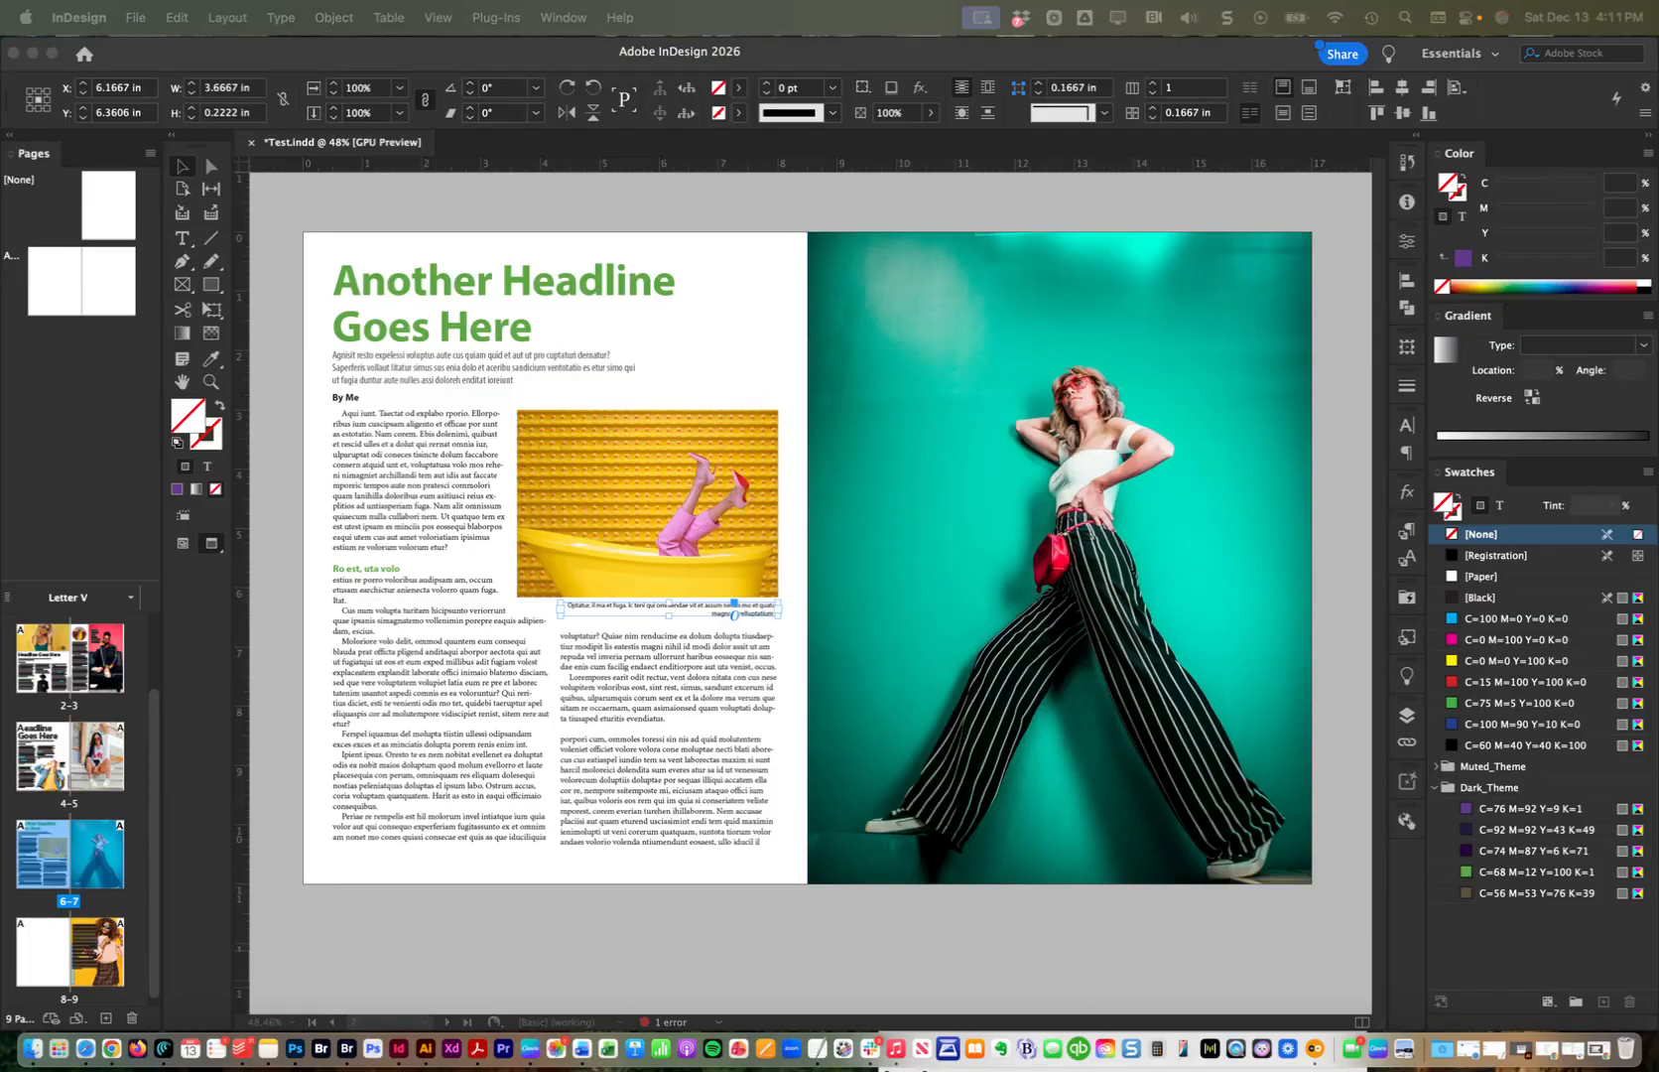
{"action": "left_click_drag", "start_coordinate": [245, 296], "coordinate": [398, 225]}
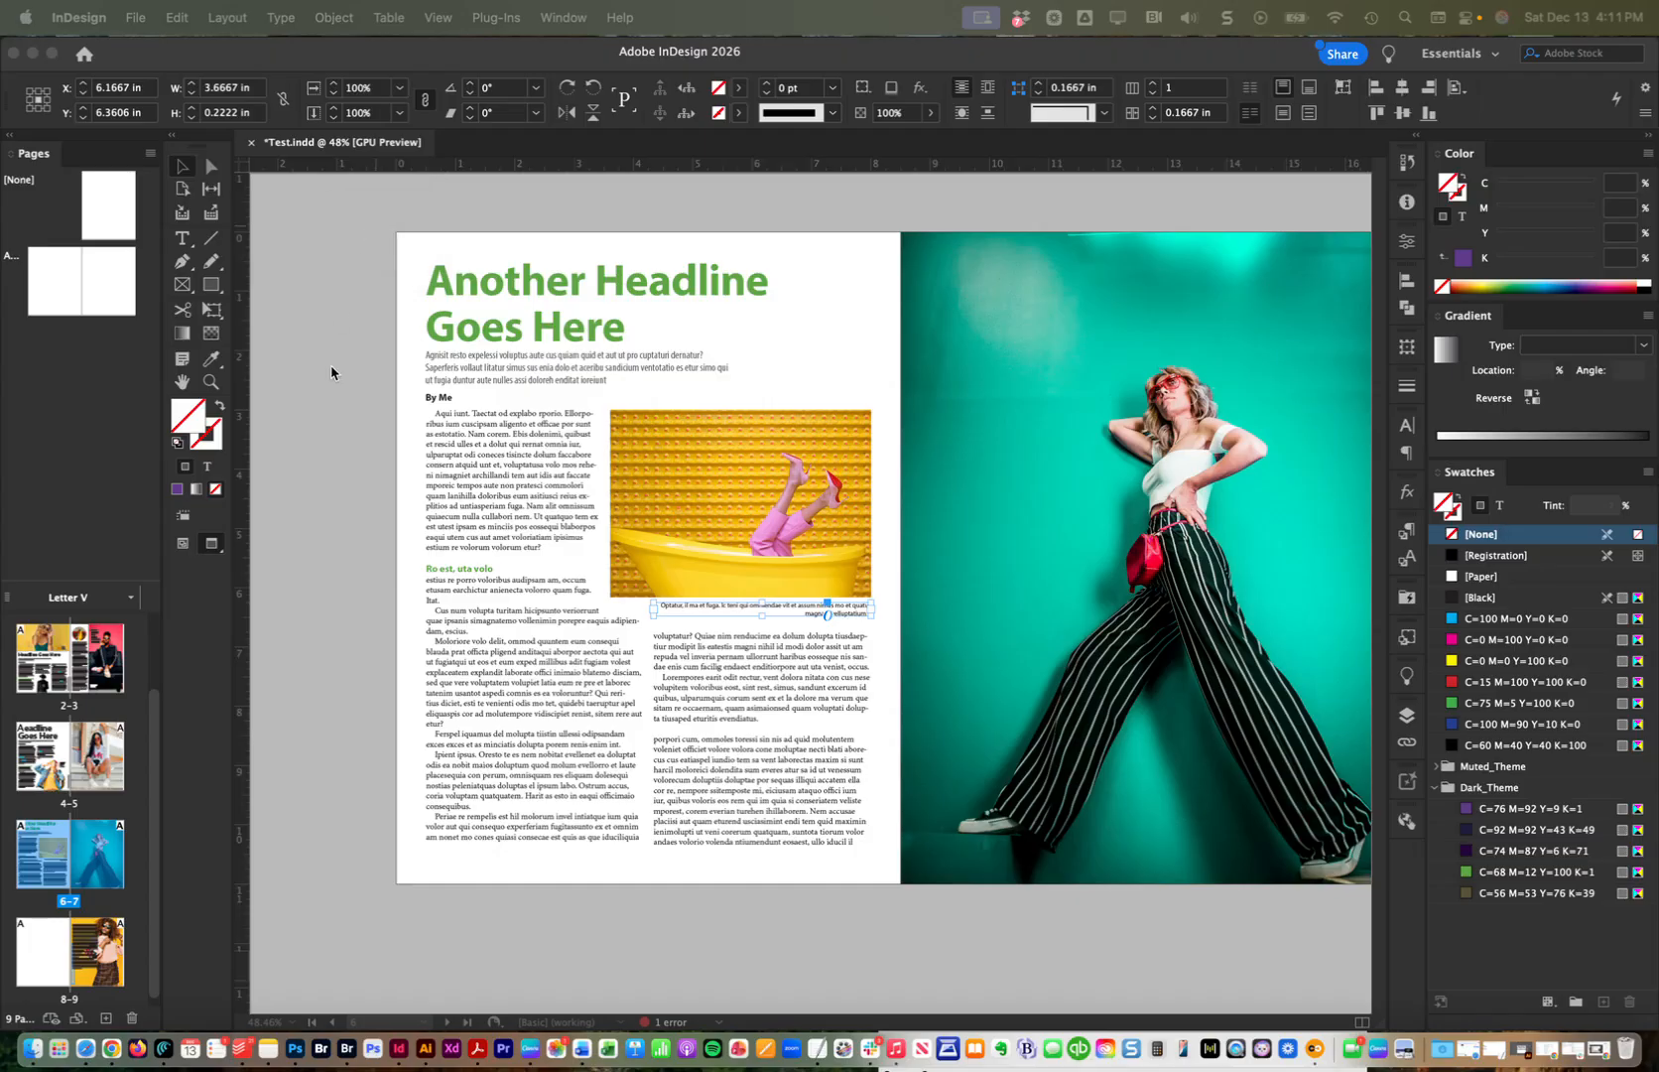
{"action": "left_click", "coordinate": [332, 369]}
{"action": "scroll", "coordinate": [417, 710], "scroll_direction": "down", "scroll_amount": 3}
{"action": "left_click_drag", "start_coordinate": [389, 603], "coordinate": [536, 755]}
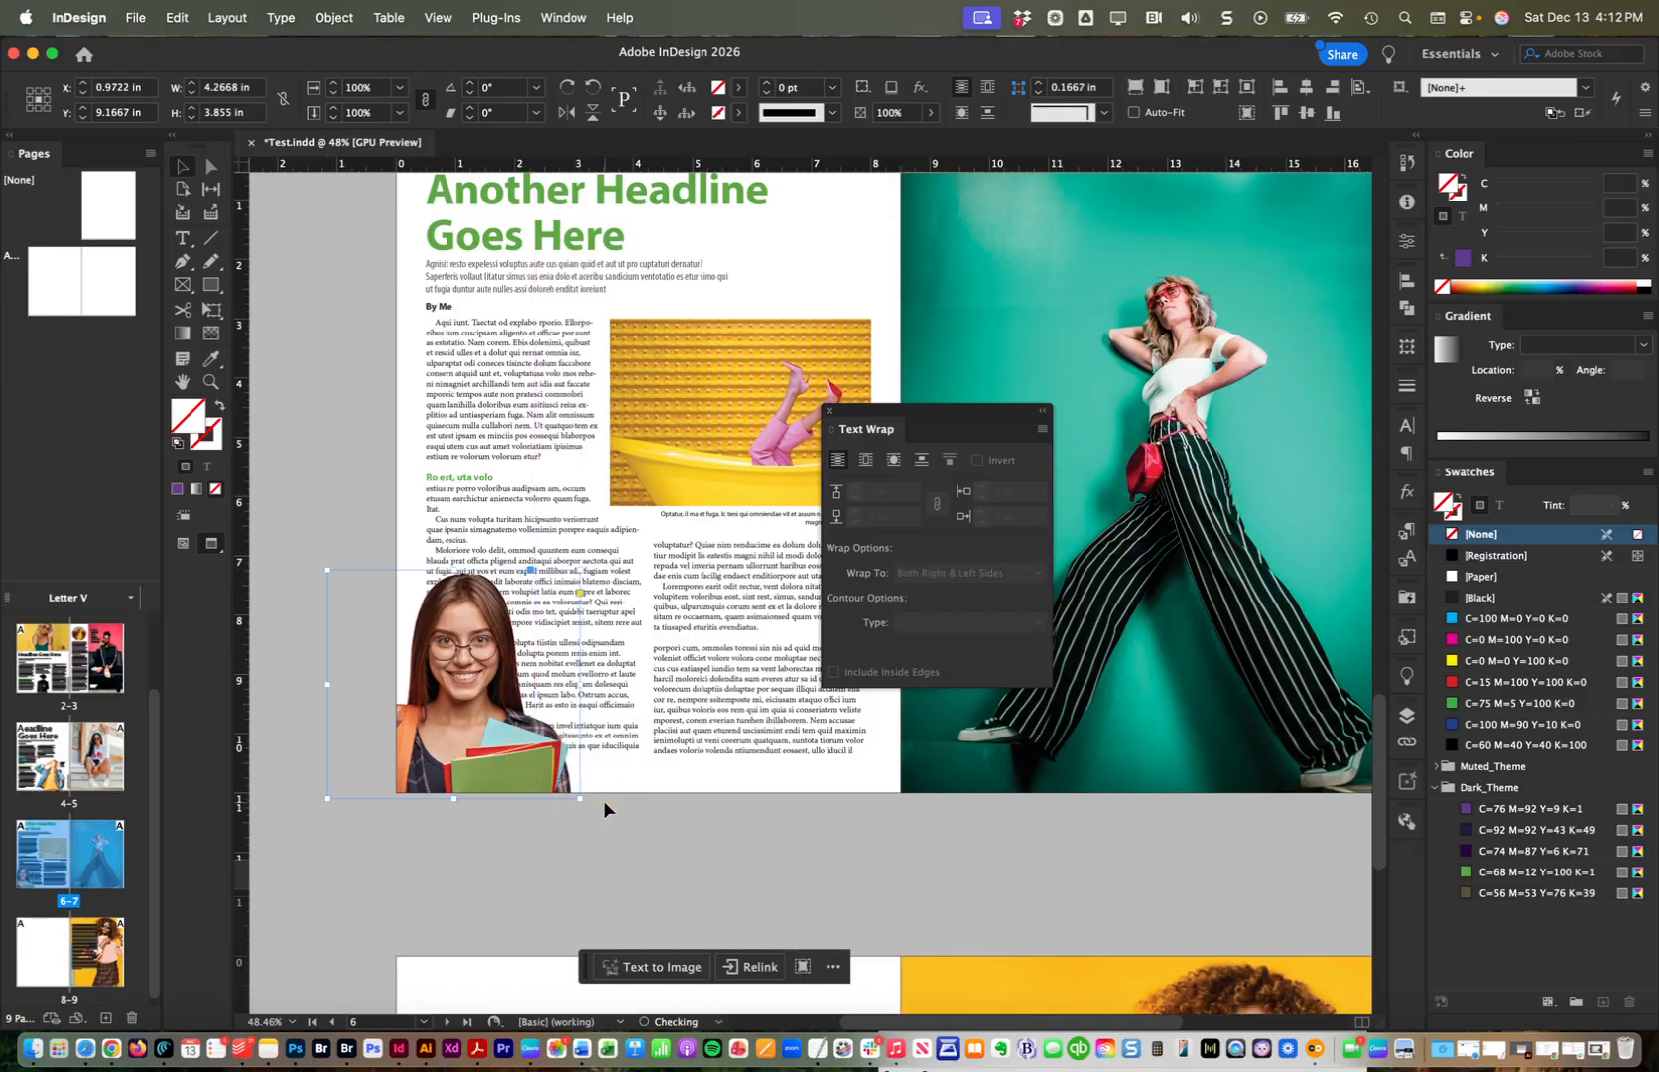
{"action": "scroll", "coordinate": [516, 657], "scroll_direction": "up", "scroll_amount": 5}
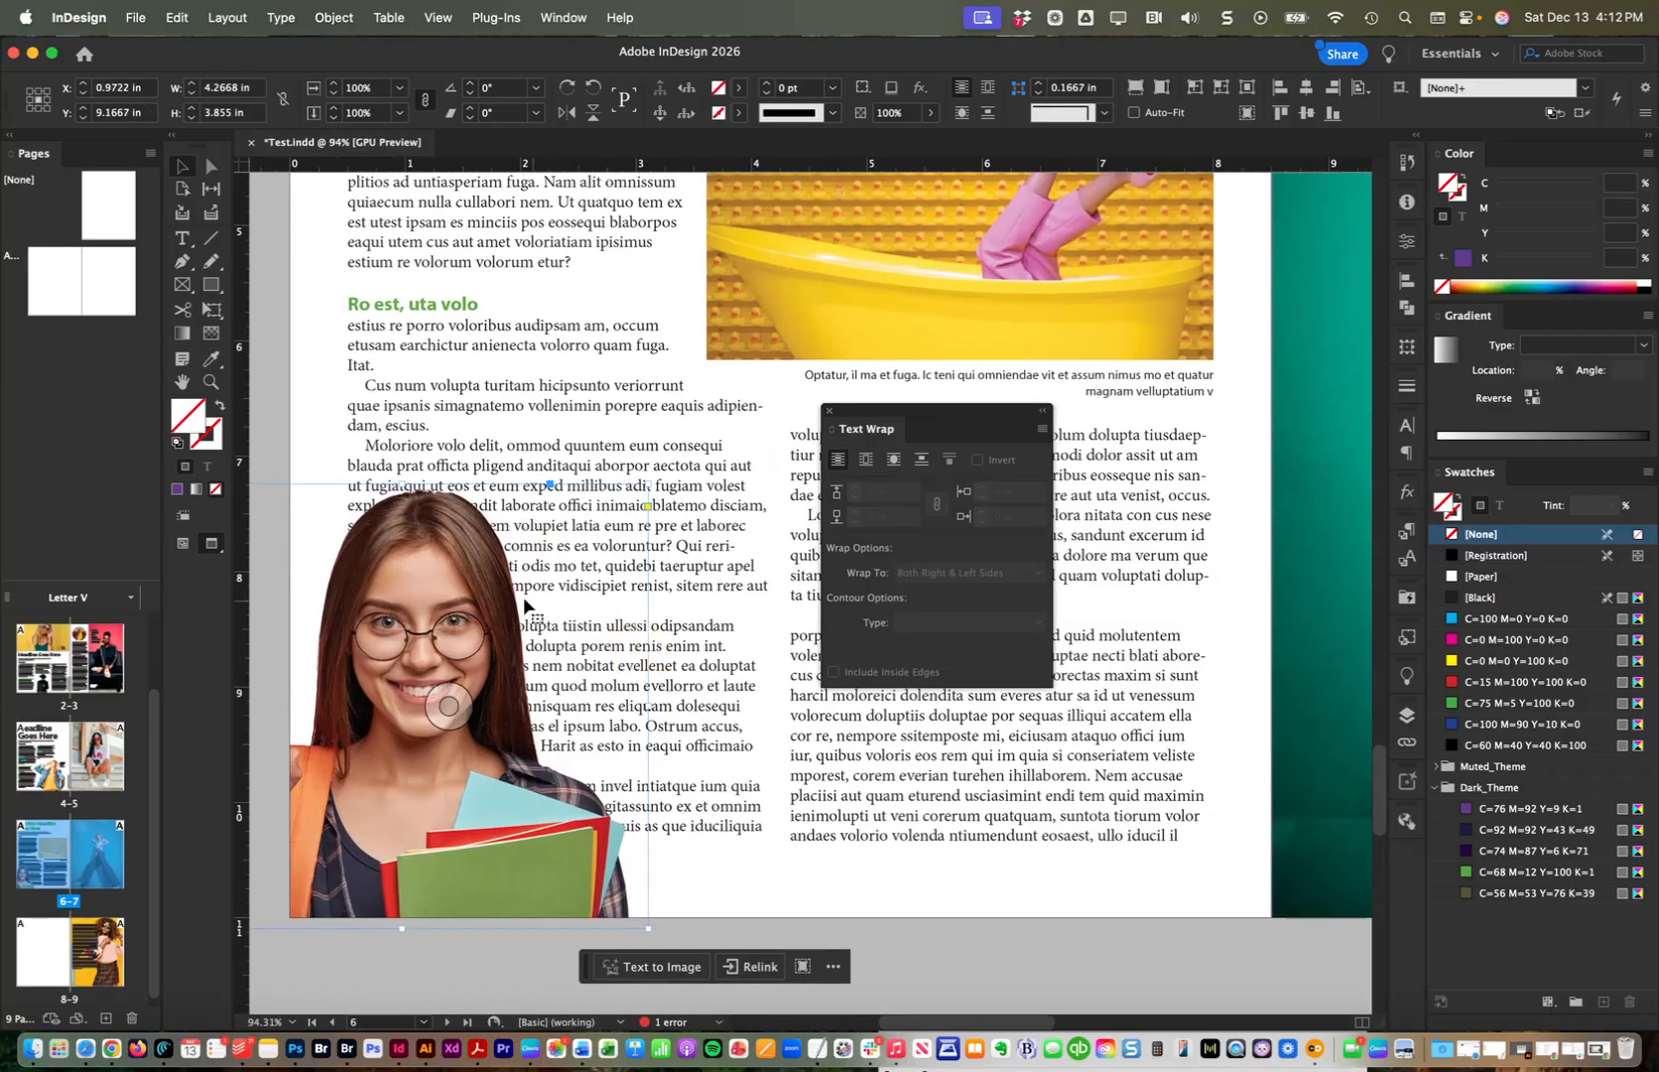
{"action": "left_click_drag", "start_coordinate": [459, 551], "coordinate": [439, 550]}
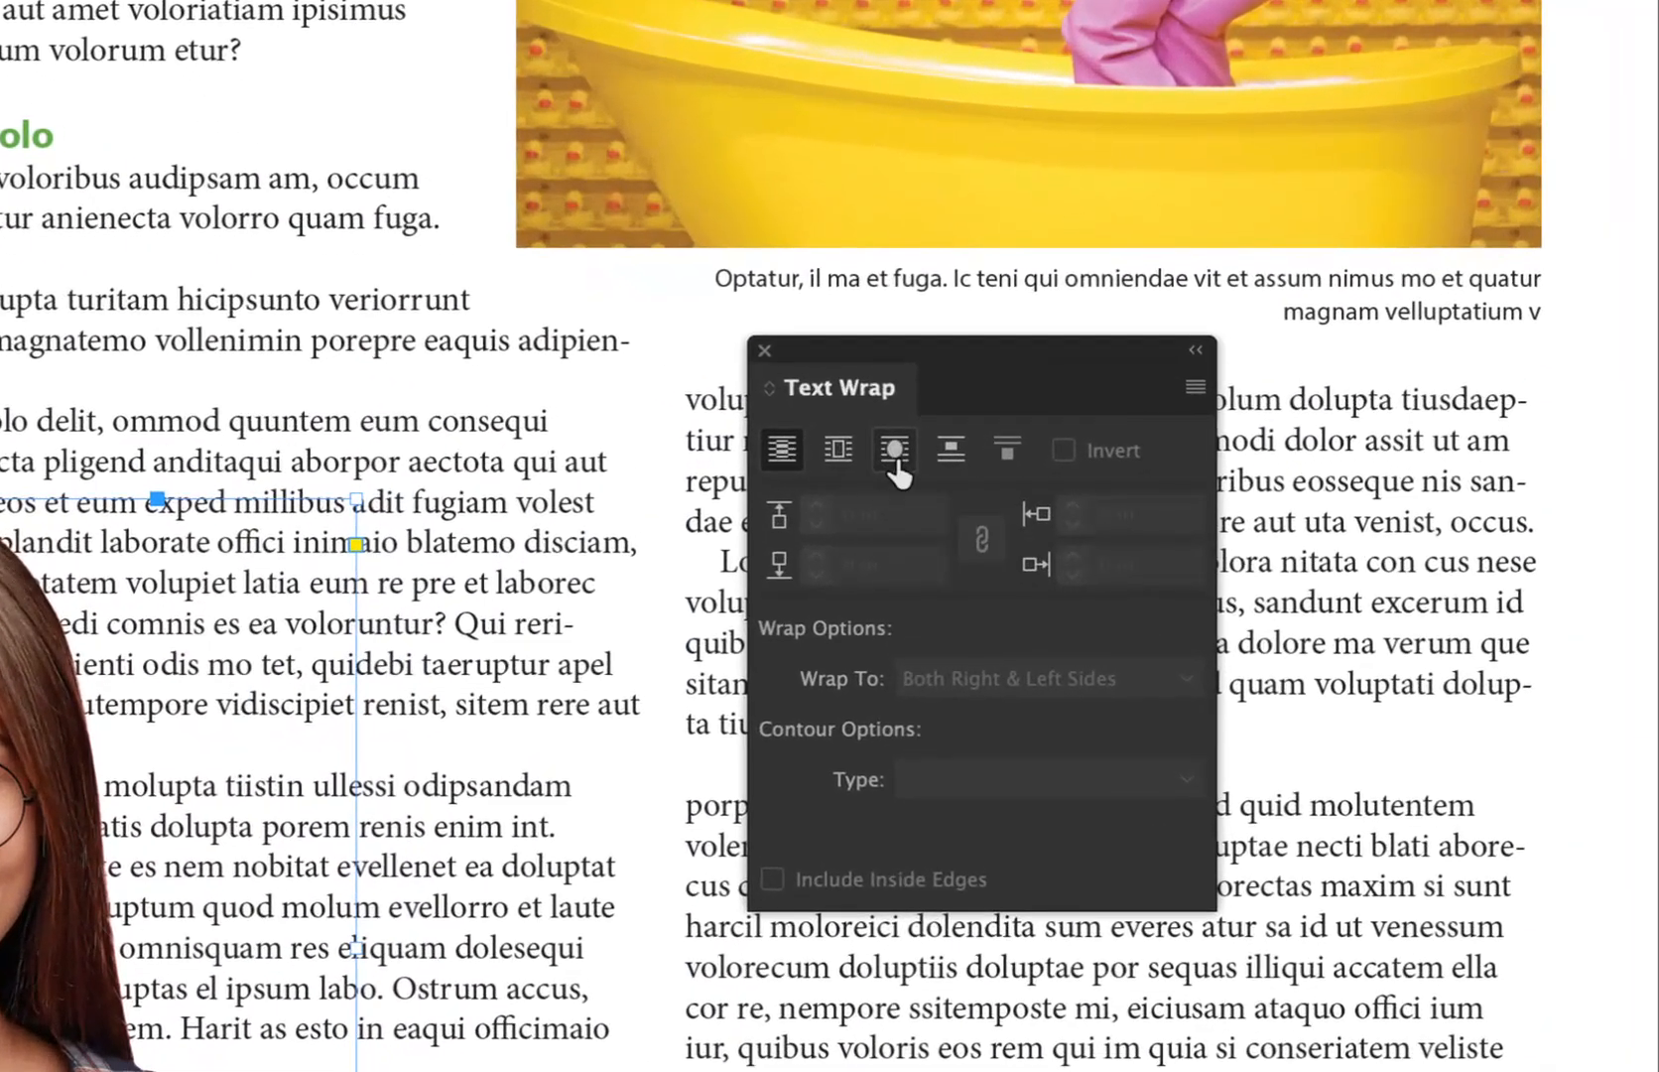
Wrap the body text around the object shape of the cut-out portrait, with the contour type set to Detect Edges
{"action": "left_click", "coordinate": [896, 446]}
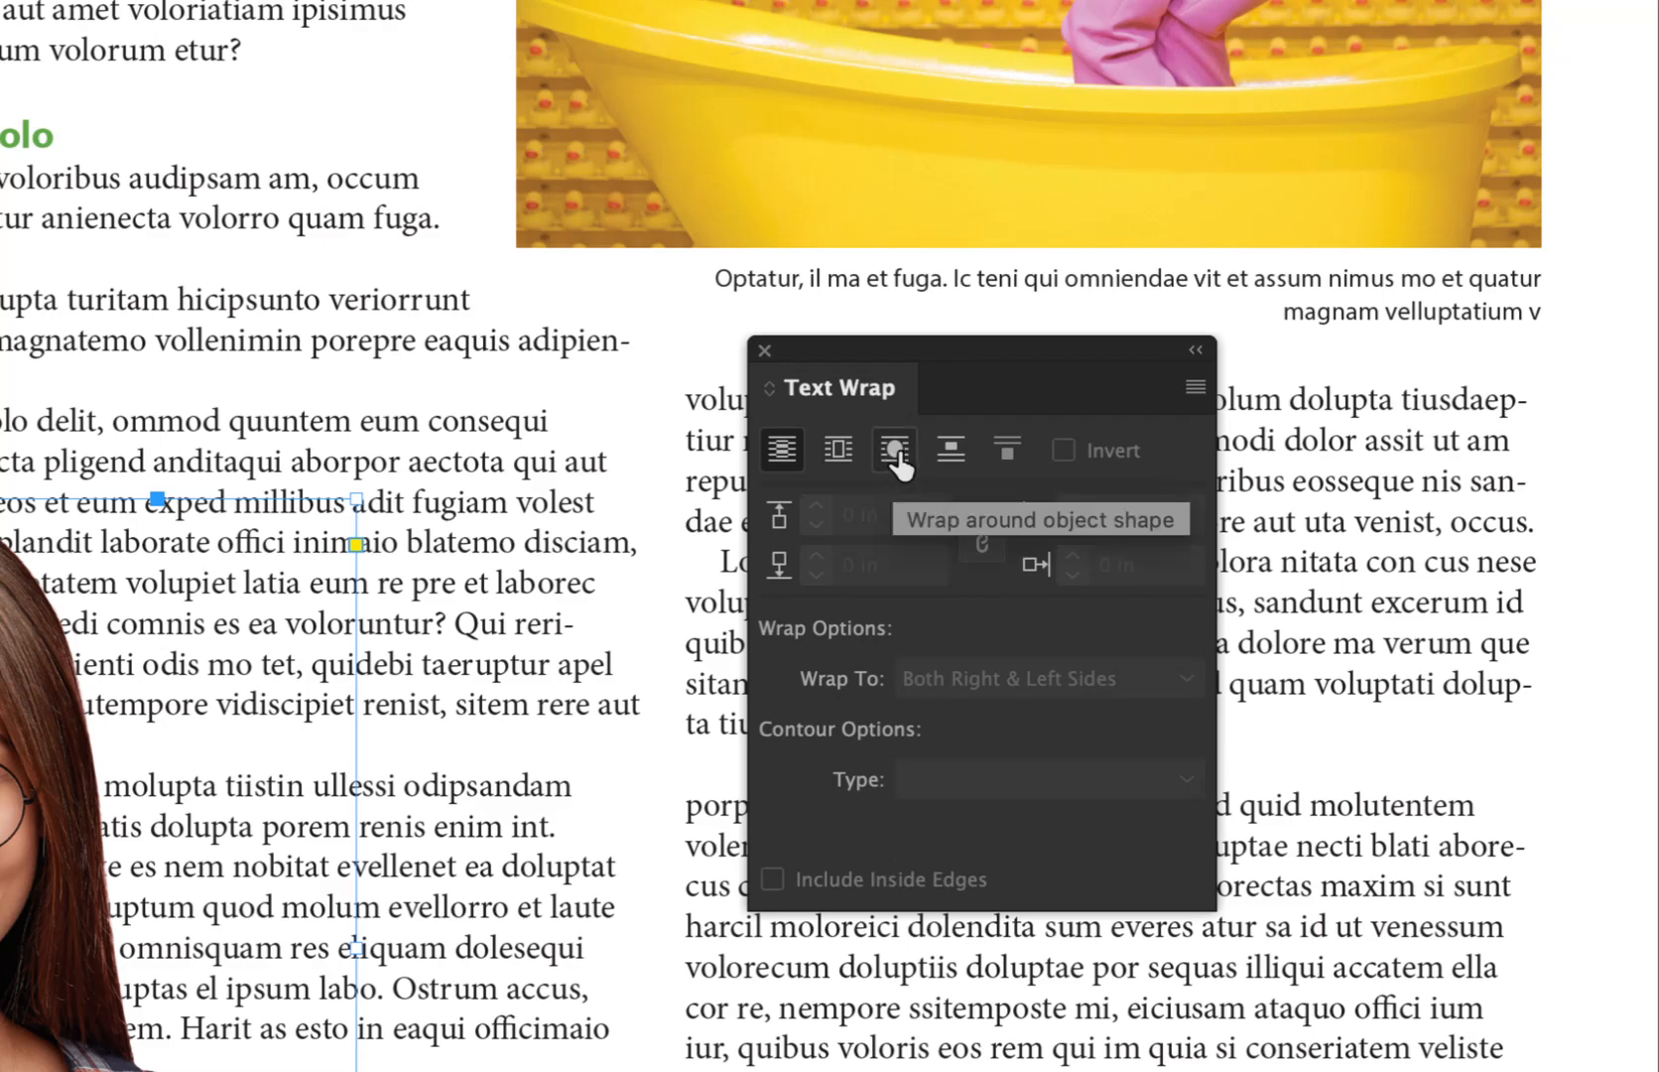
{"action": "left_click", "coordinate": [897, 452]}
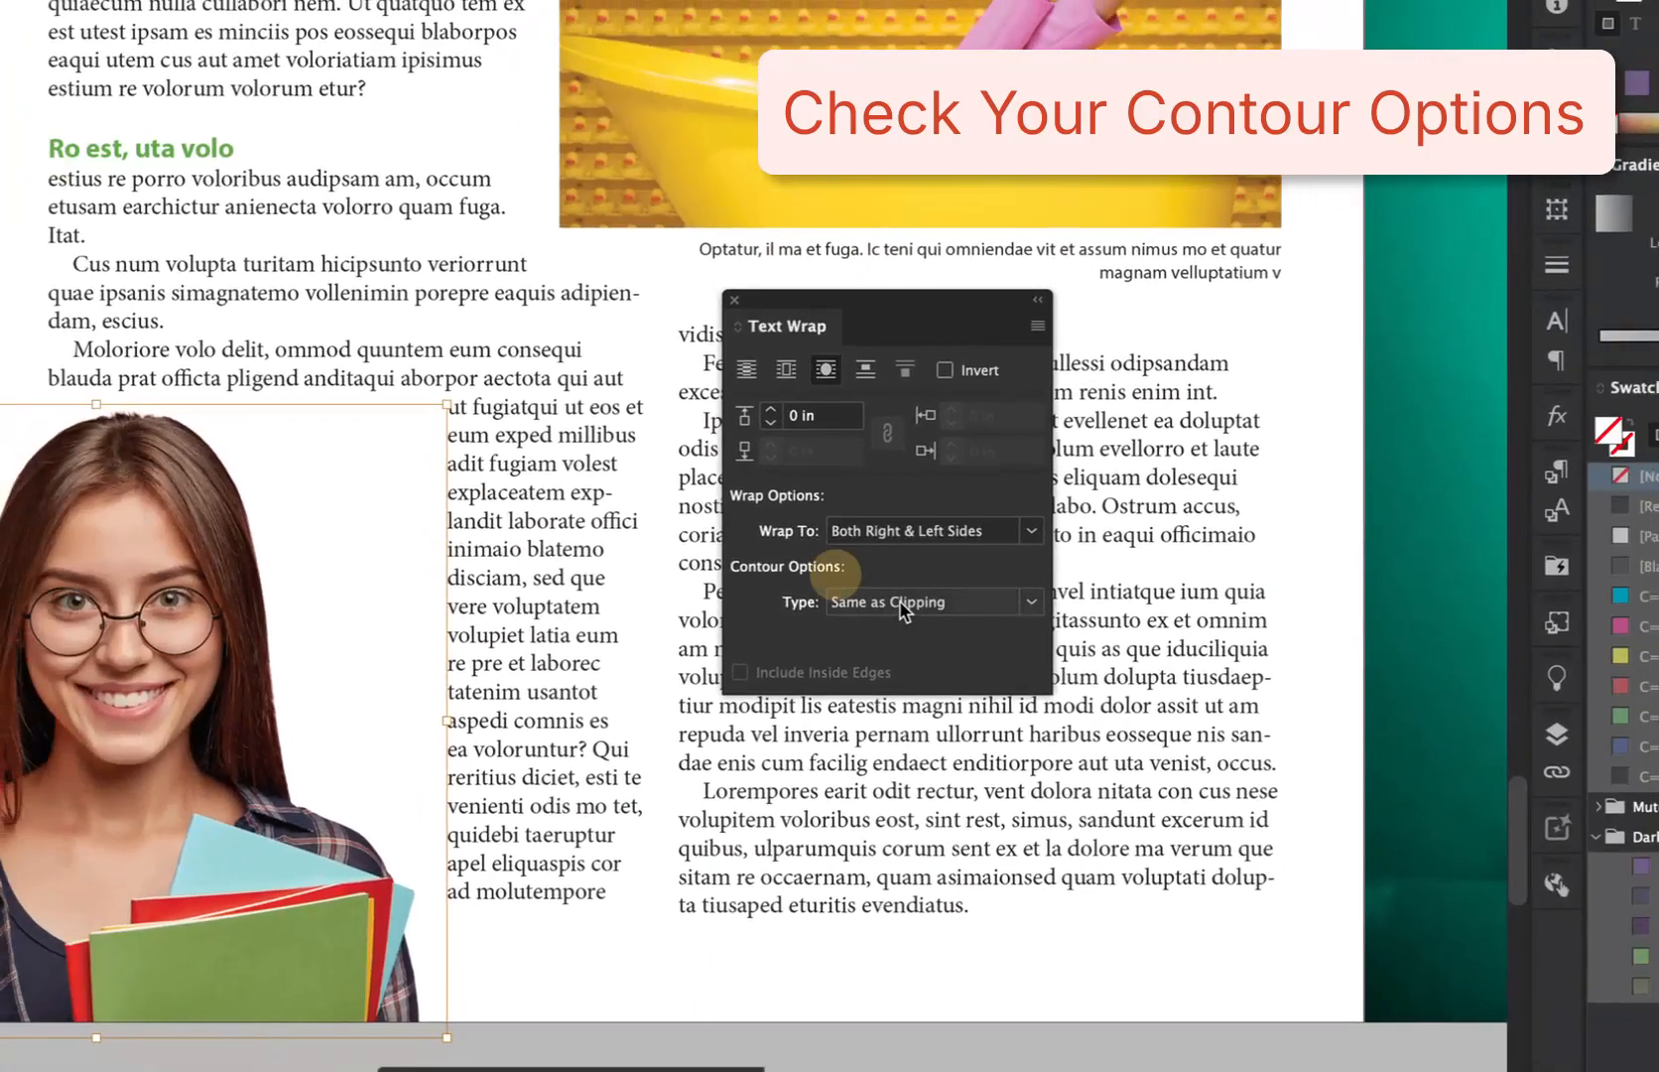
{"action": "left_click", "coordinate": [903, 602]}
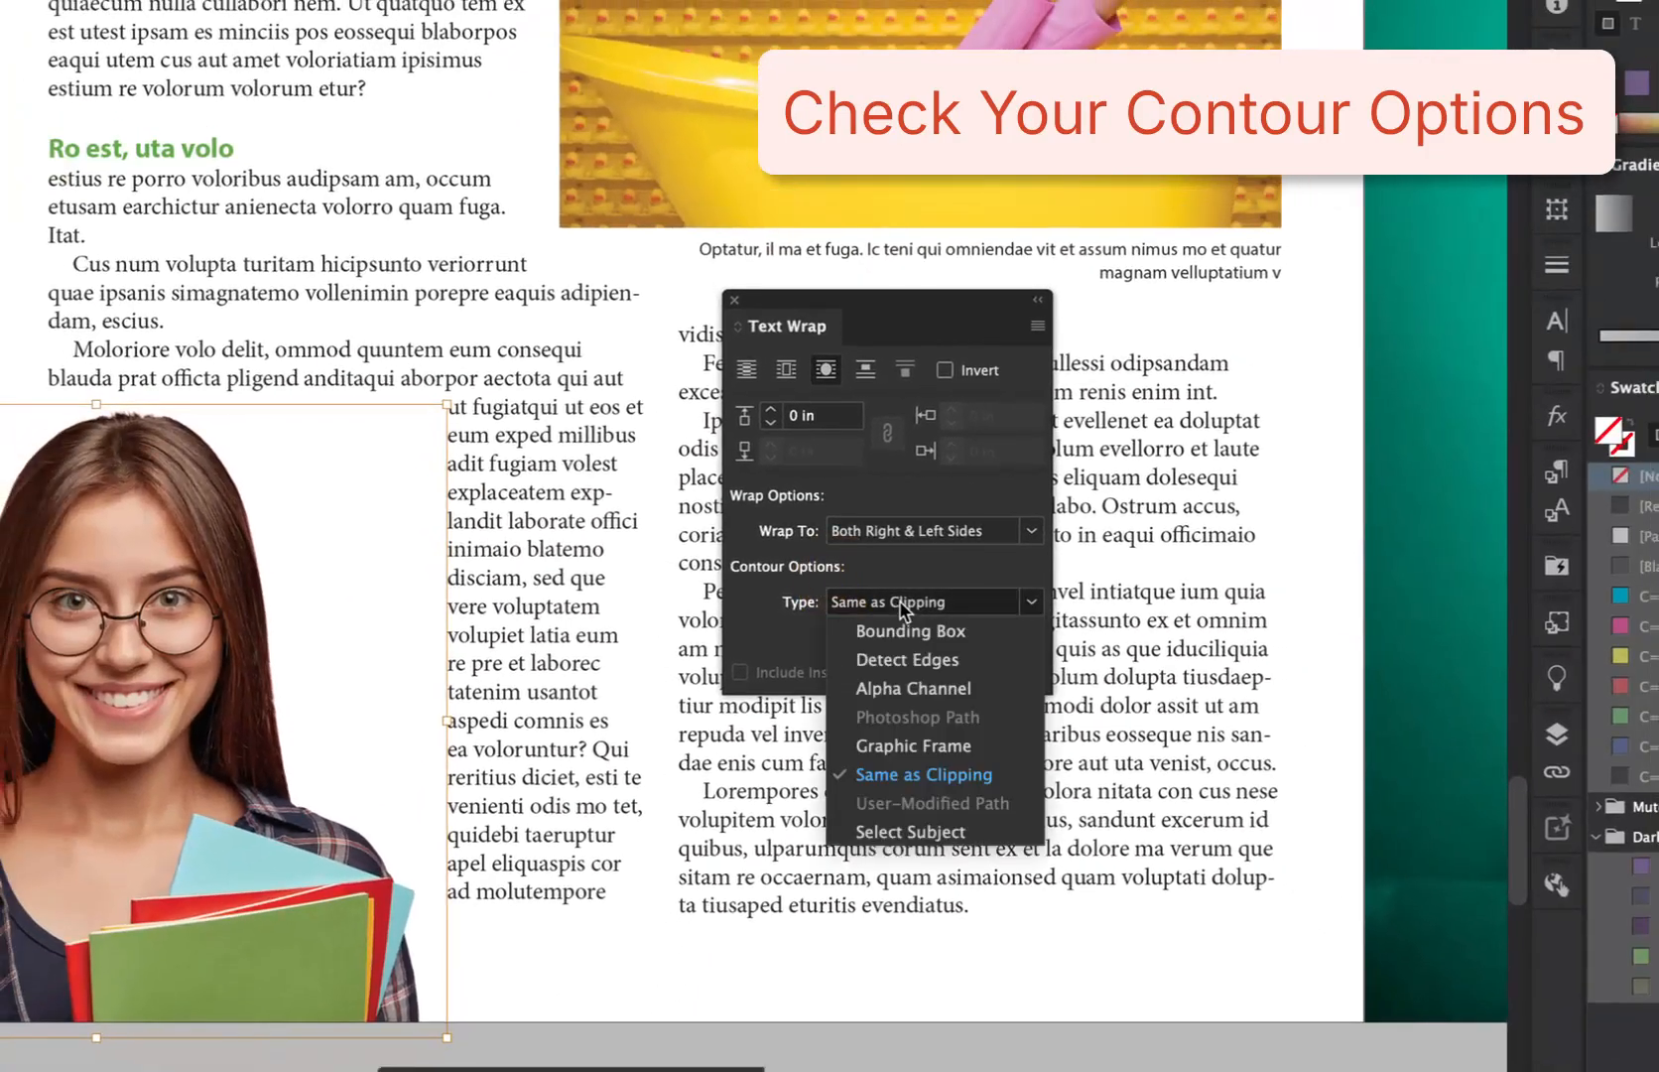
{"action": "left_click", "coordinate": [910, 660]}
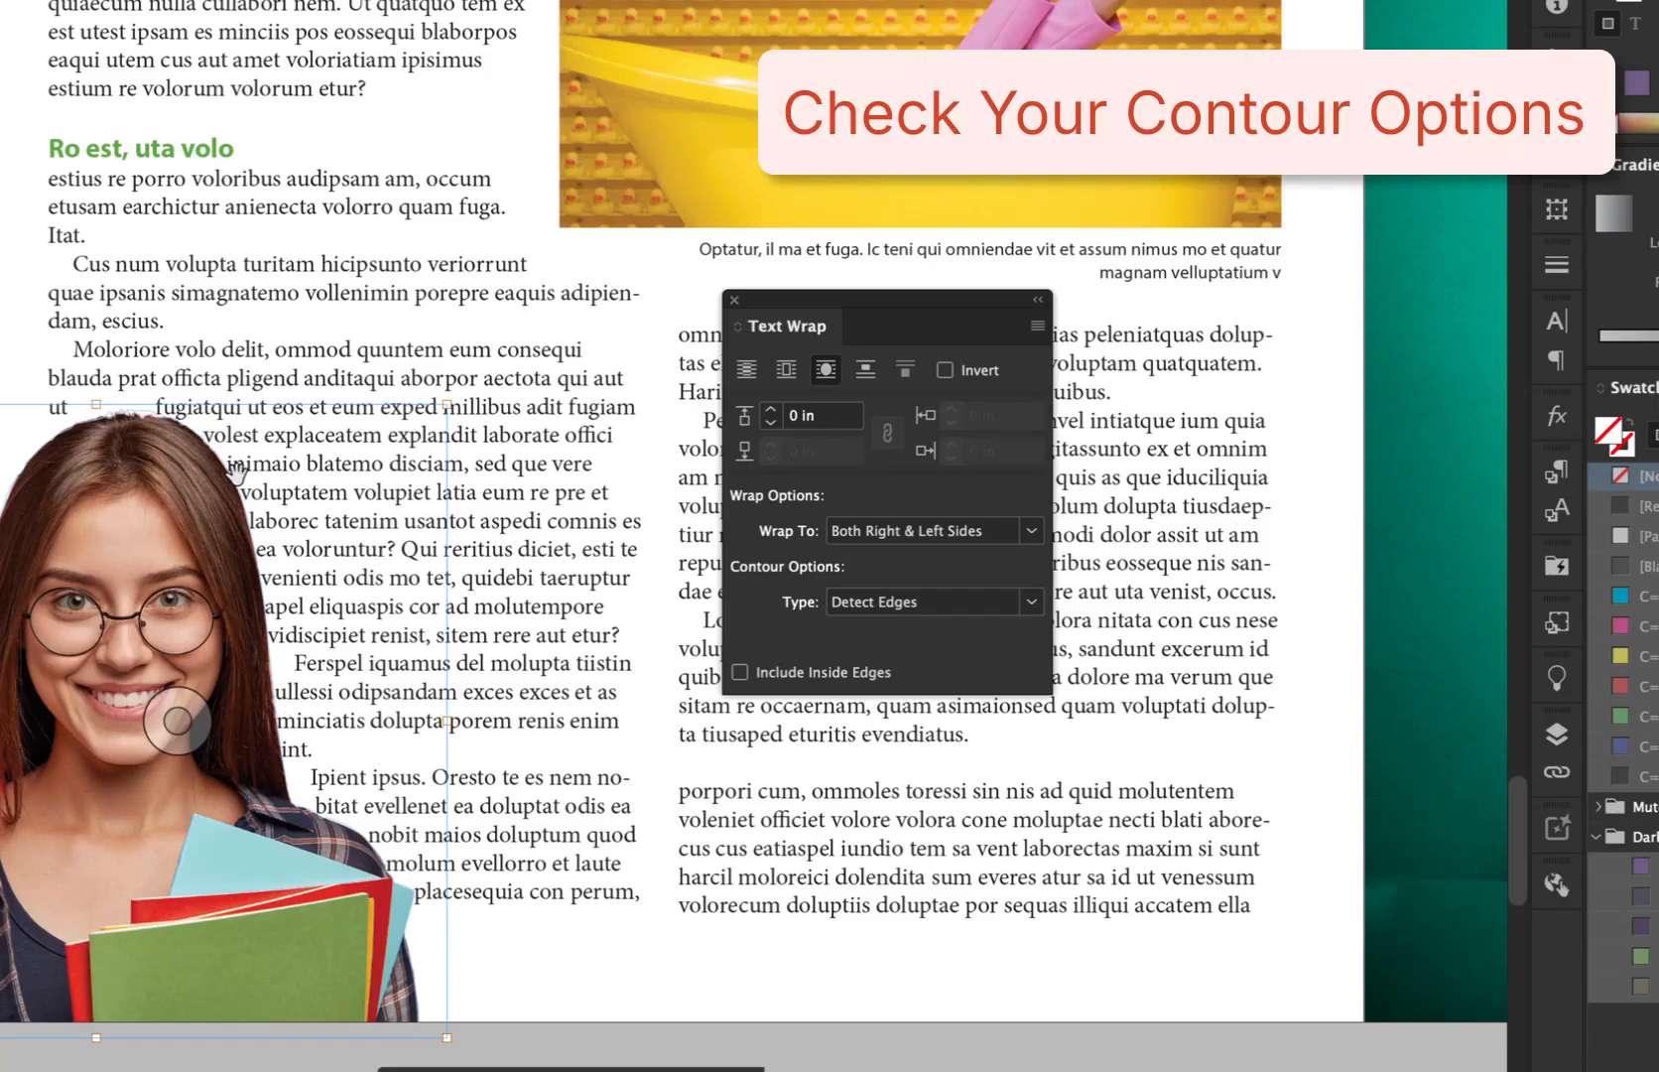
Set the cut-out portrait's text wrap offset to 0.125 in and deselect the image
{"action": "left_click", "coordinate": [800, 417]}
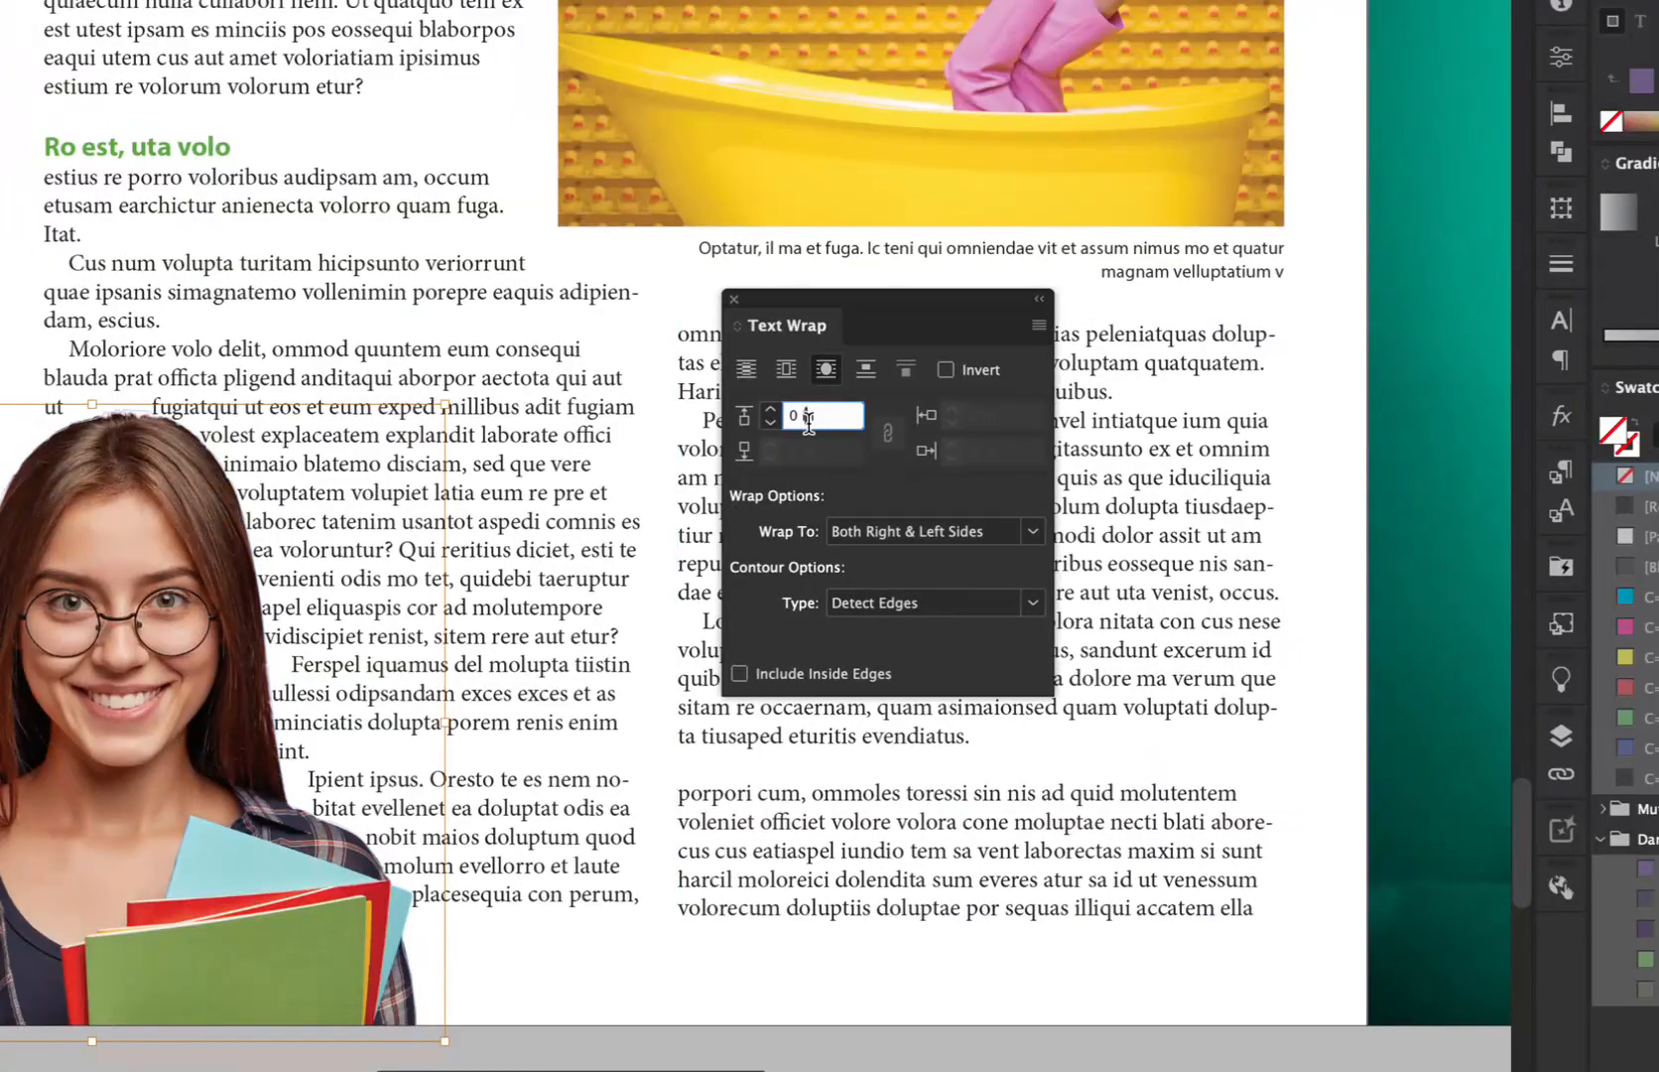
{"action": "key", "text": "Up"}
{"action": "key", "text": "Up"}
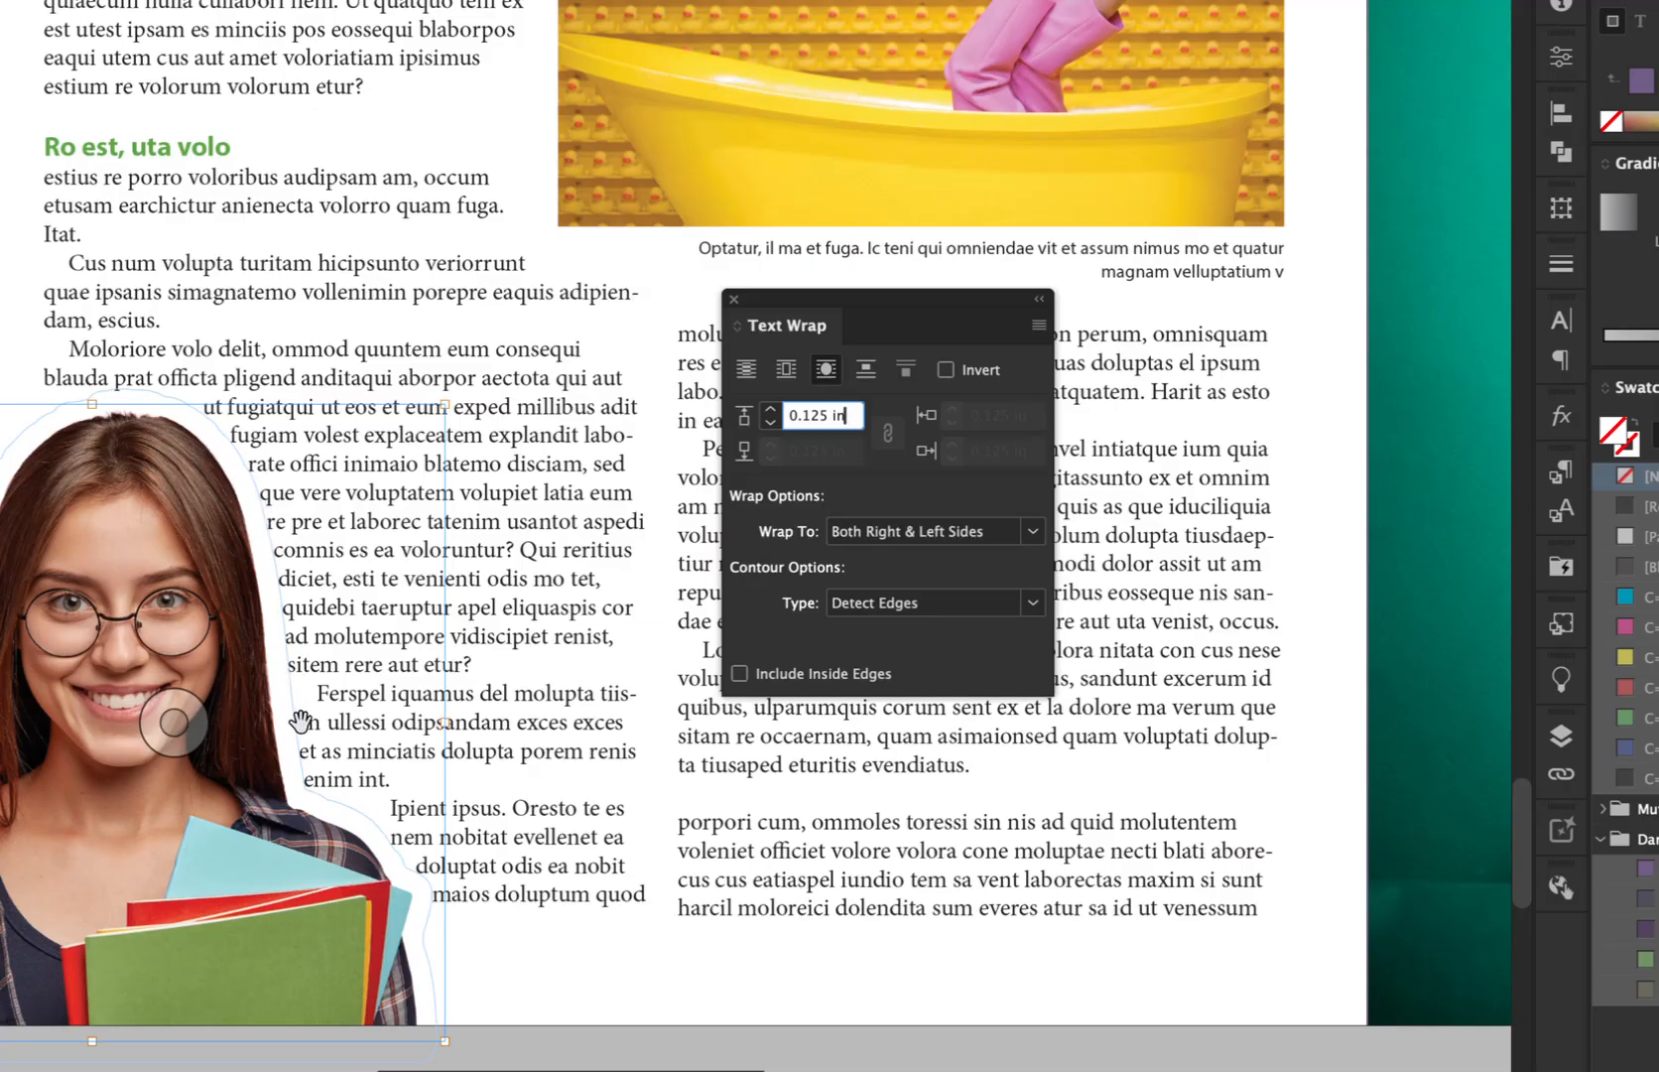
{"action": "left_click", "coordinate": [613, 994]}
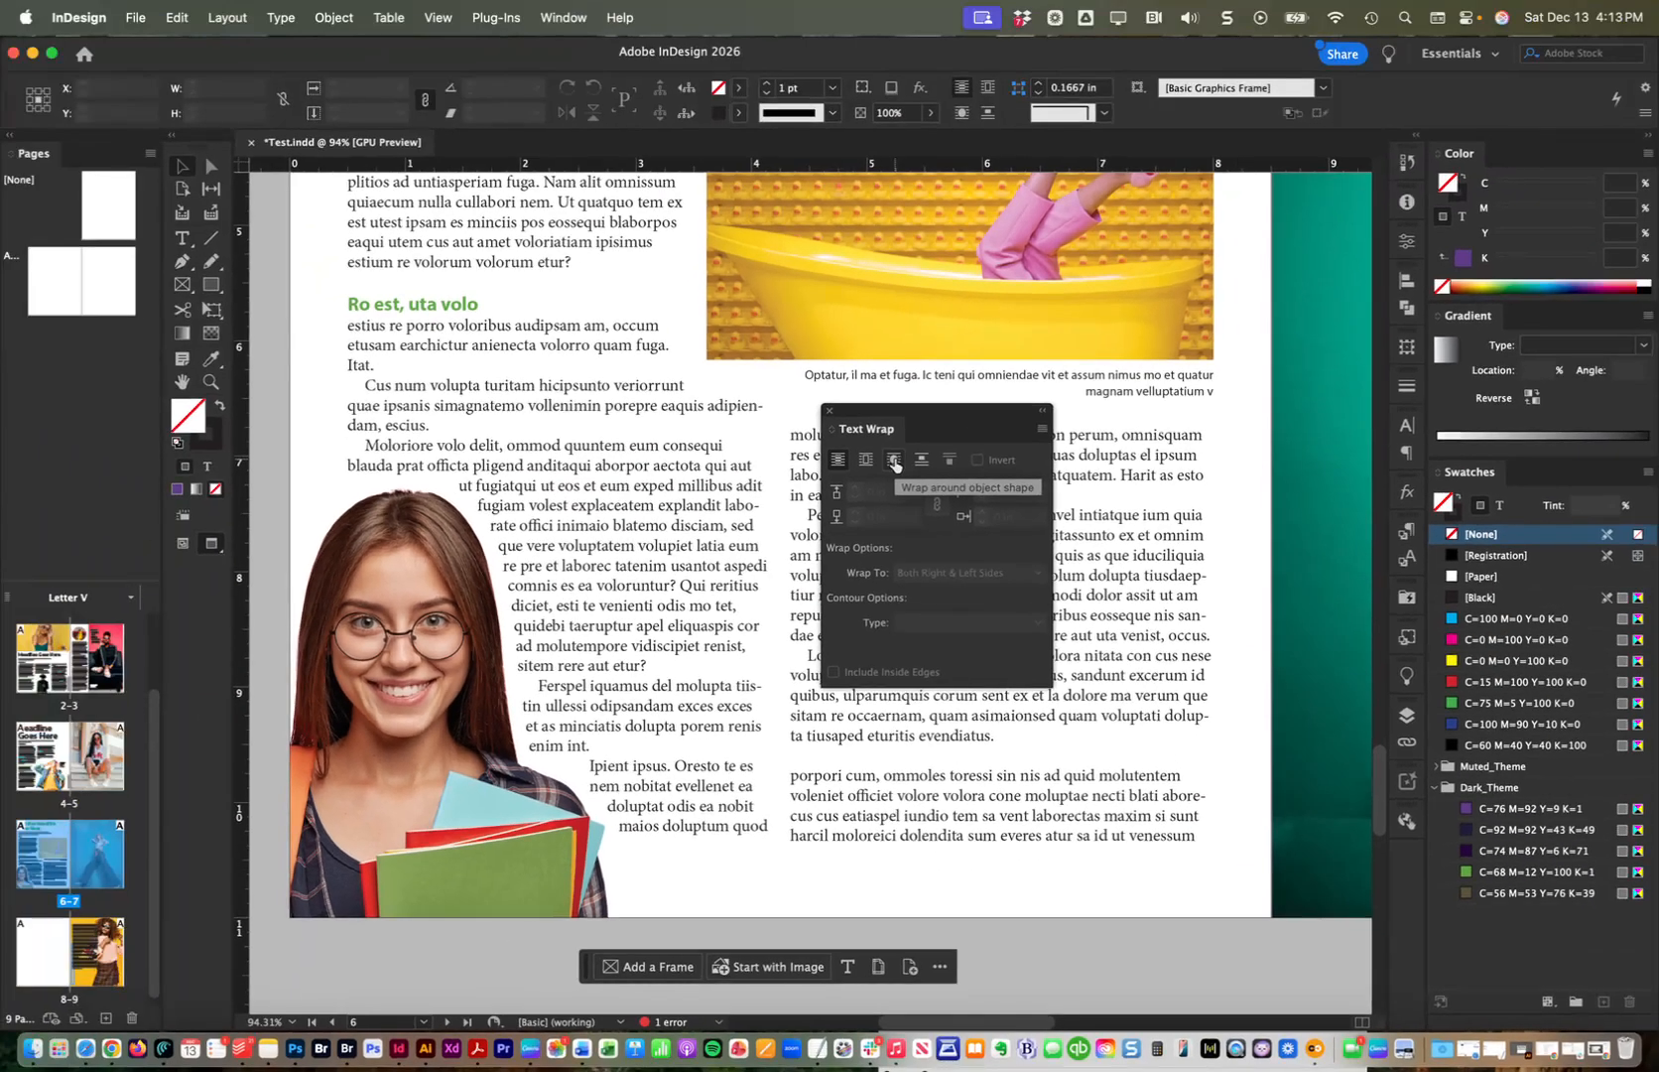
Apply a text wrap around the object shape to the full-page yellow photo of the woman in sunglasses on page 9
{"action": "left_click", "coordinate": [1125, 934]}
{"action": "left_click_drag", "start_coordinate": [1091, 640], "coordinate": [1061, 677]}
{"action": "left_click_drag", "start_coordinate": [1163, 711], "coordinate": [629, 442]}
{"action": "left_click_drag", "start_coordinate": [981, 420], "coordinate": [1246, 452]}
{"action": "scroll", "coordinate": [1181, 784], "scroll_direction": "down", "scroll_amount": 10}
{"action": "scroll", "coordinate": [1181, 784], "scroll_direction": "right", "scroll_amount": 3}
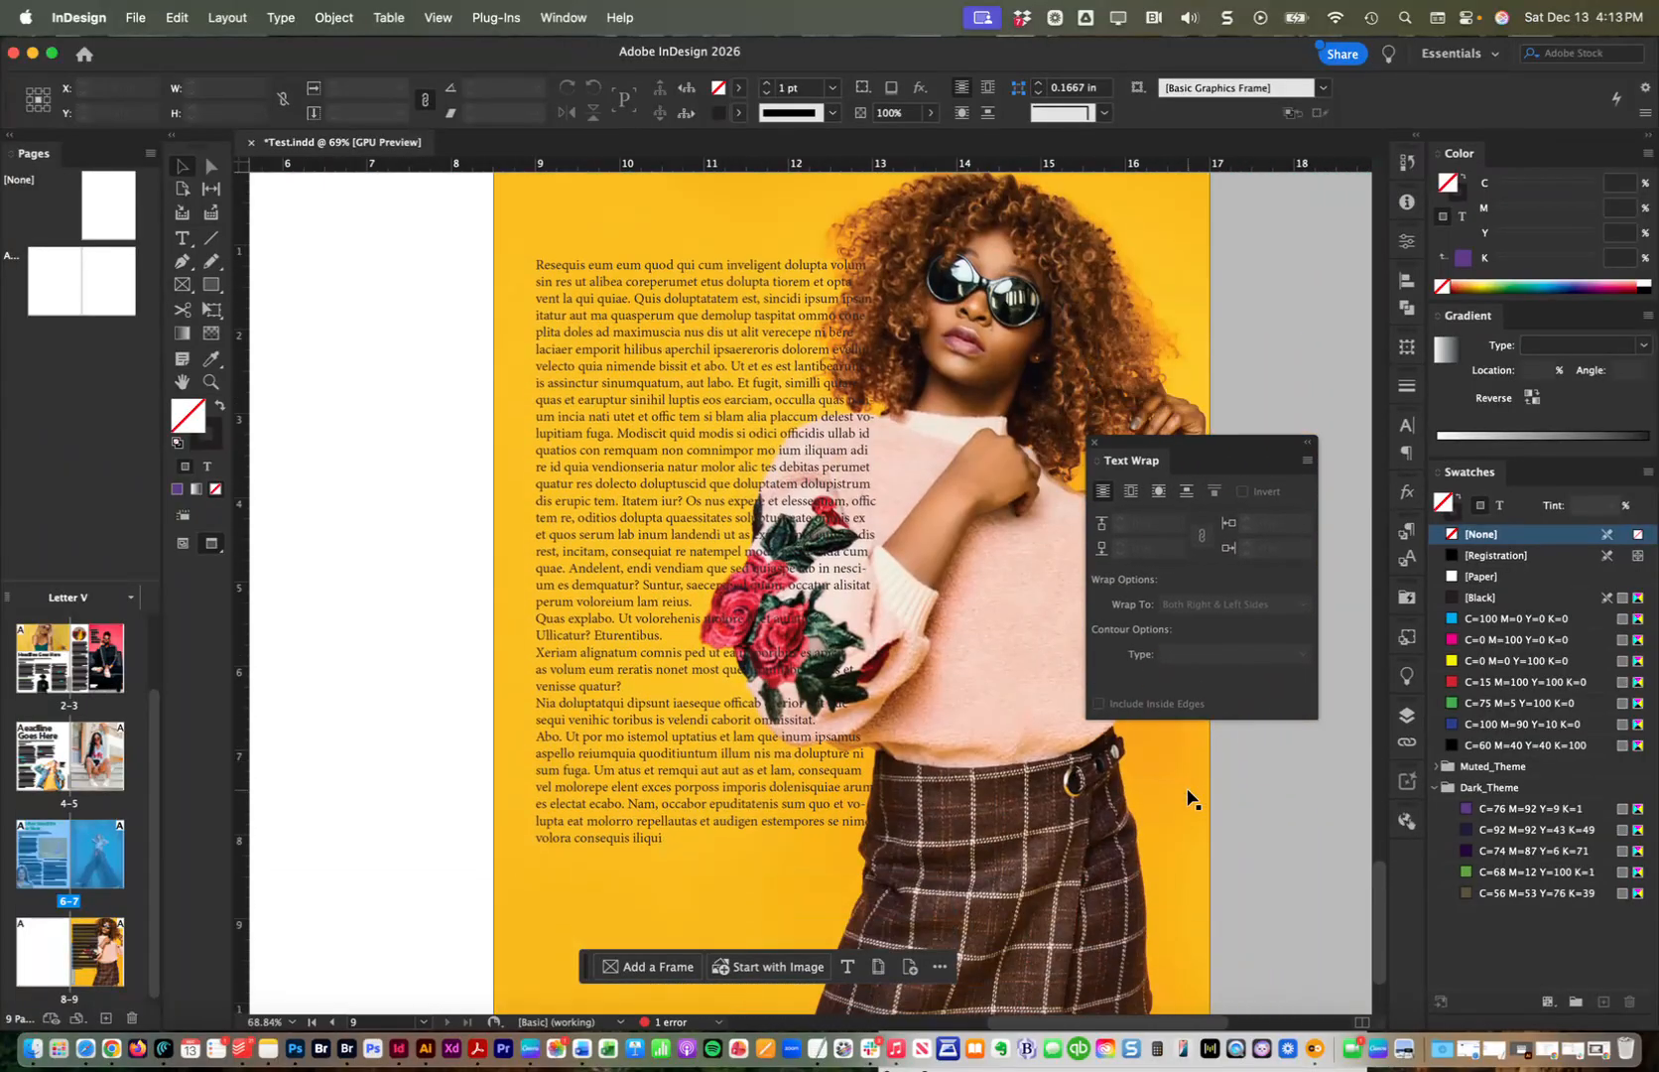
{"action": "scroll", "coordinate": [1191, 799], "scroll_direction": "up", "scroll_amount": 2}
{"action": "scroll", "coordinate": [1191, 799], "scroll_direction": "right", "scroll_amount": 1}
{"action": "left_click", "coordinate": [1002, 609]}
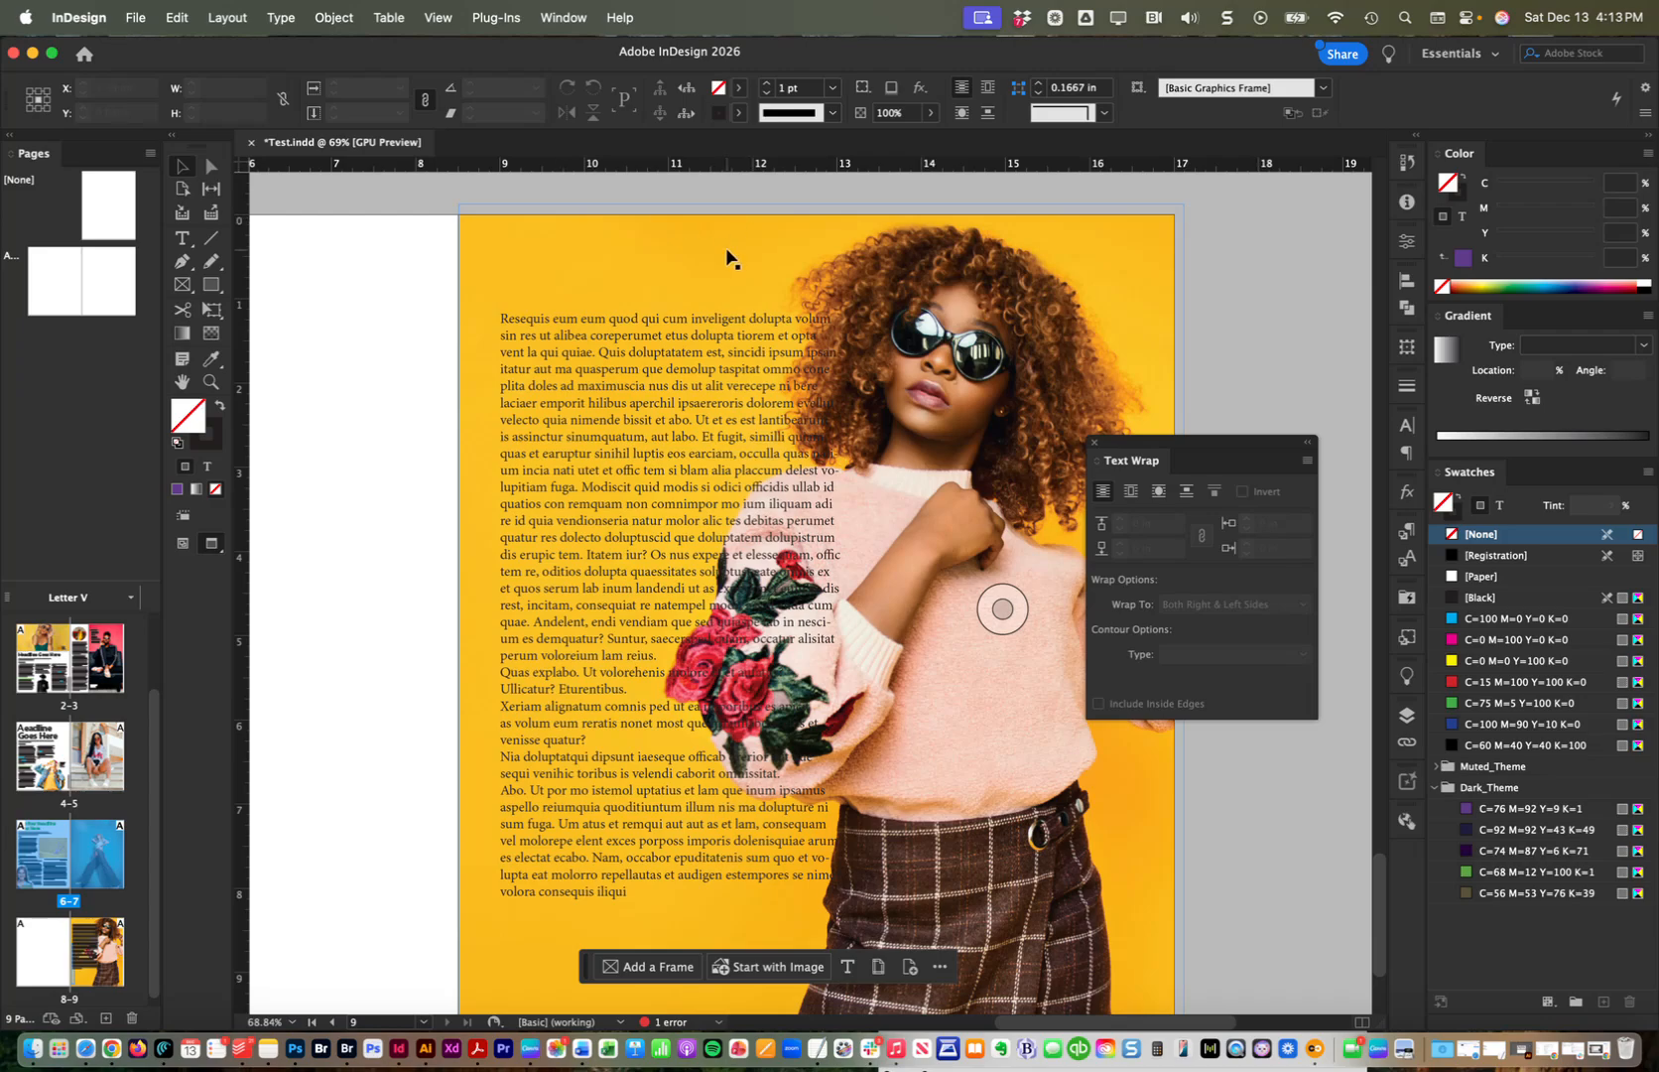
{"action": "left_click", "coordinate": [992, 243]}
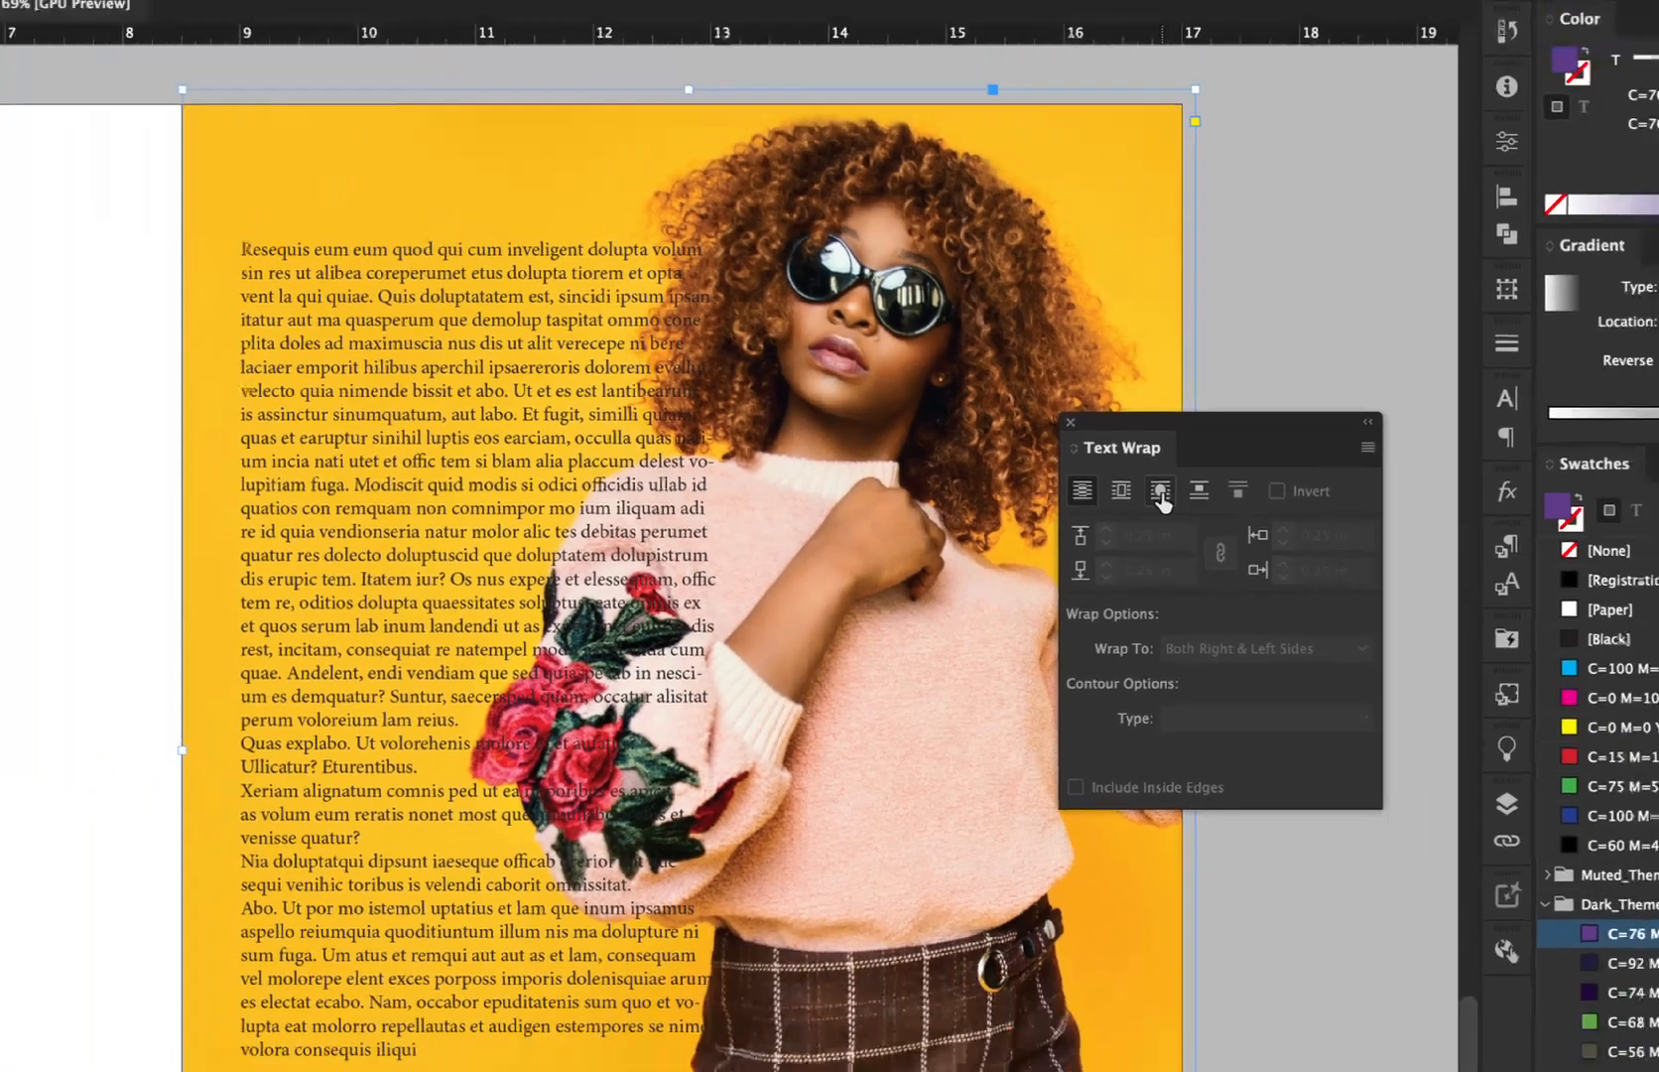
{"action": "left_click", "coordinate": [1159, 491]}
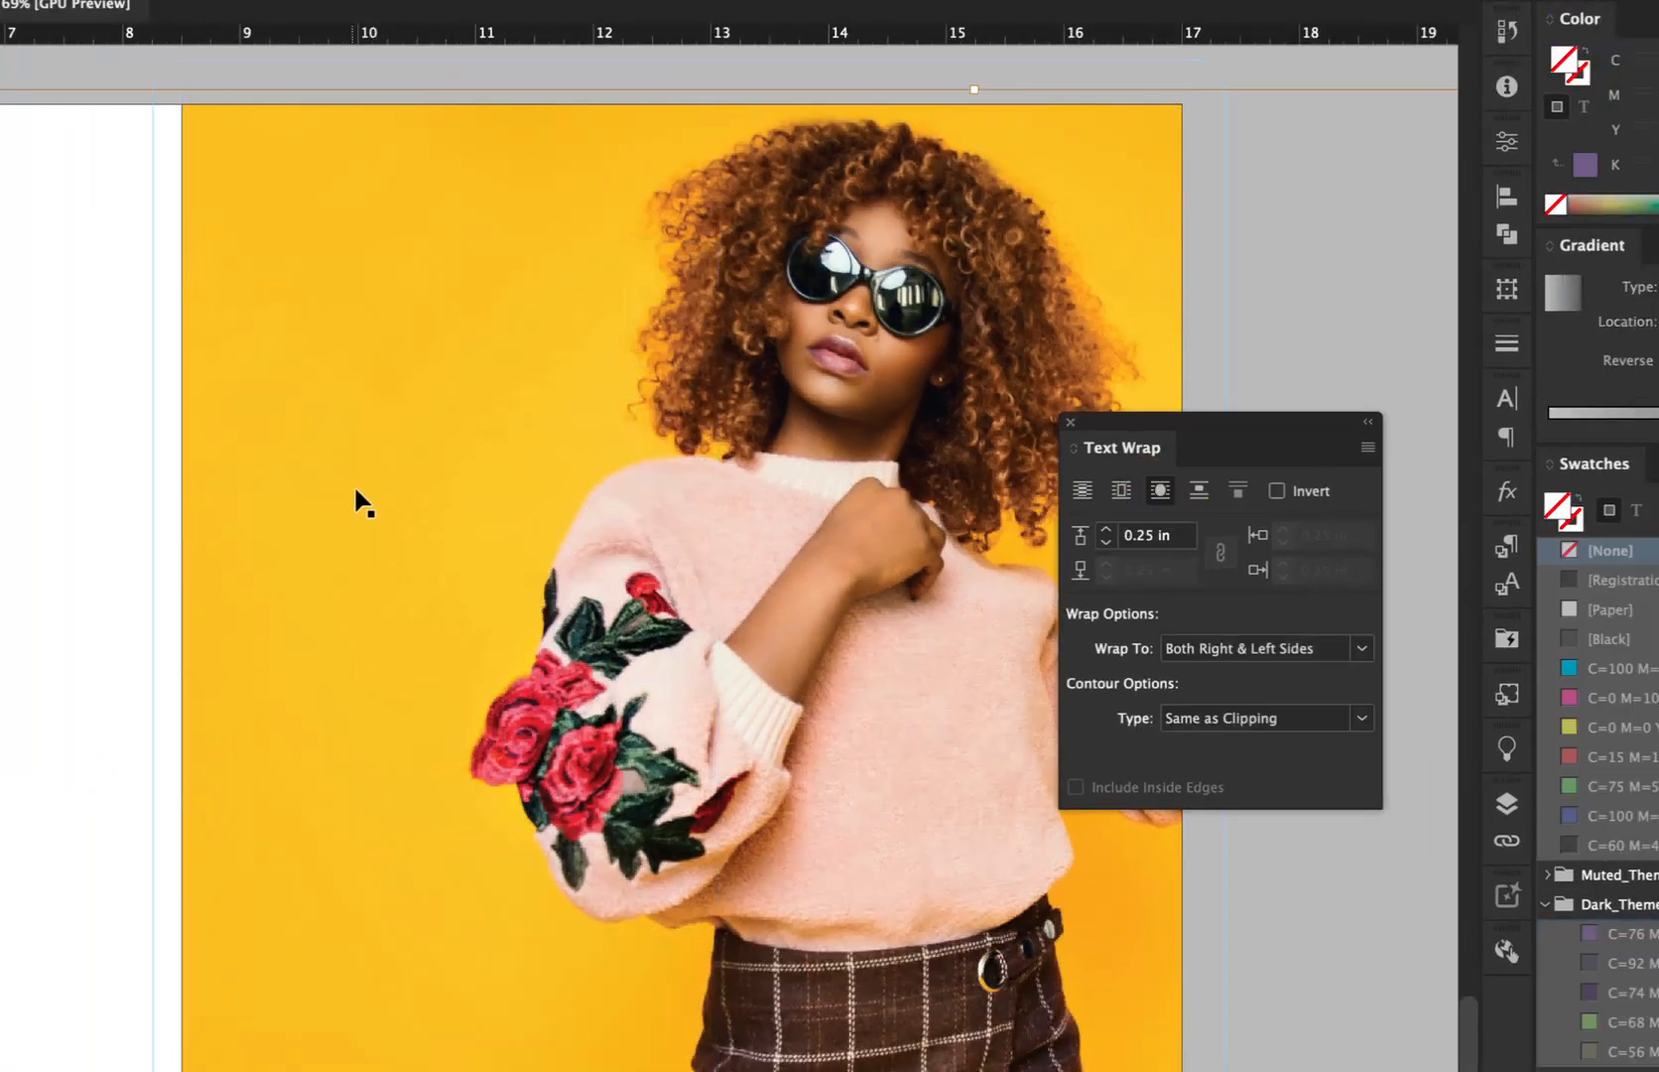
Try shifting the yellow photo sideways within its frame on page 9 and undo the shift
{"action": "left_click_drag", "start_coordinate": [323, 233], "coordinate": [746, 278]}
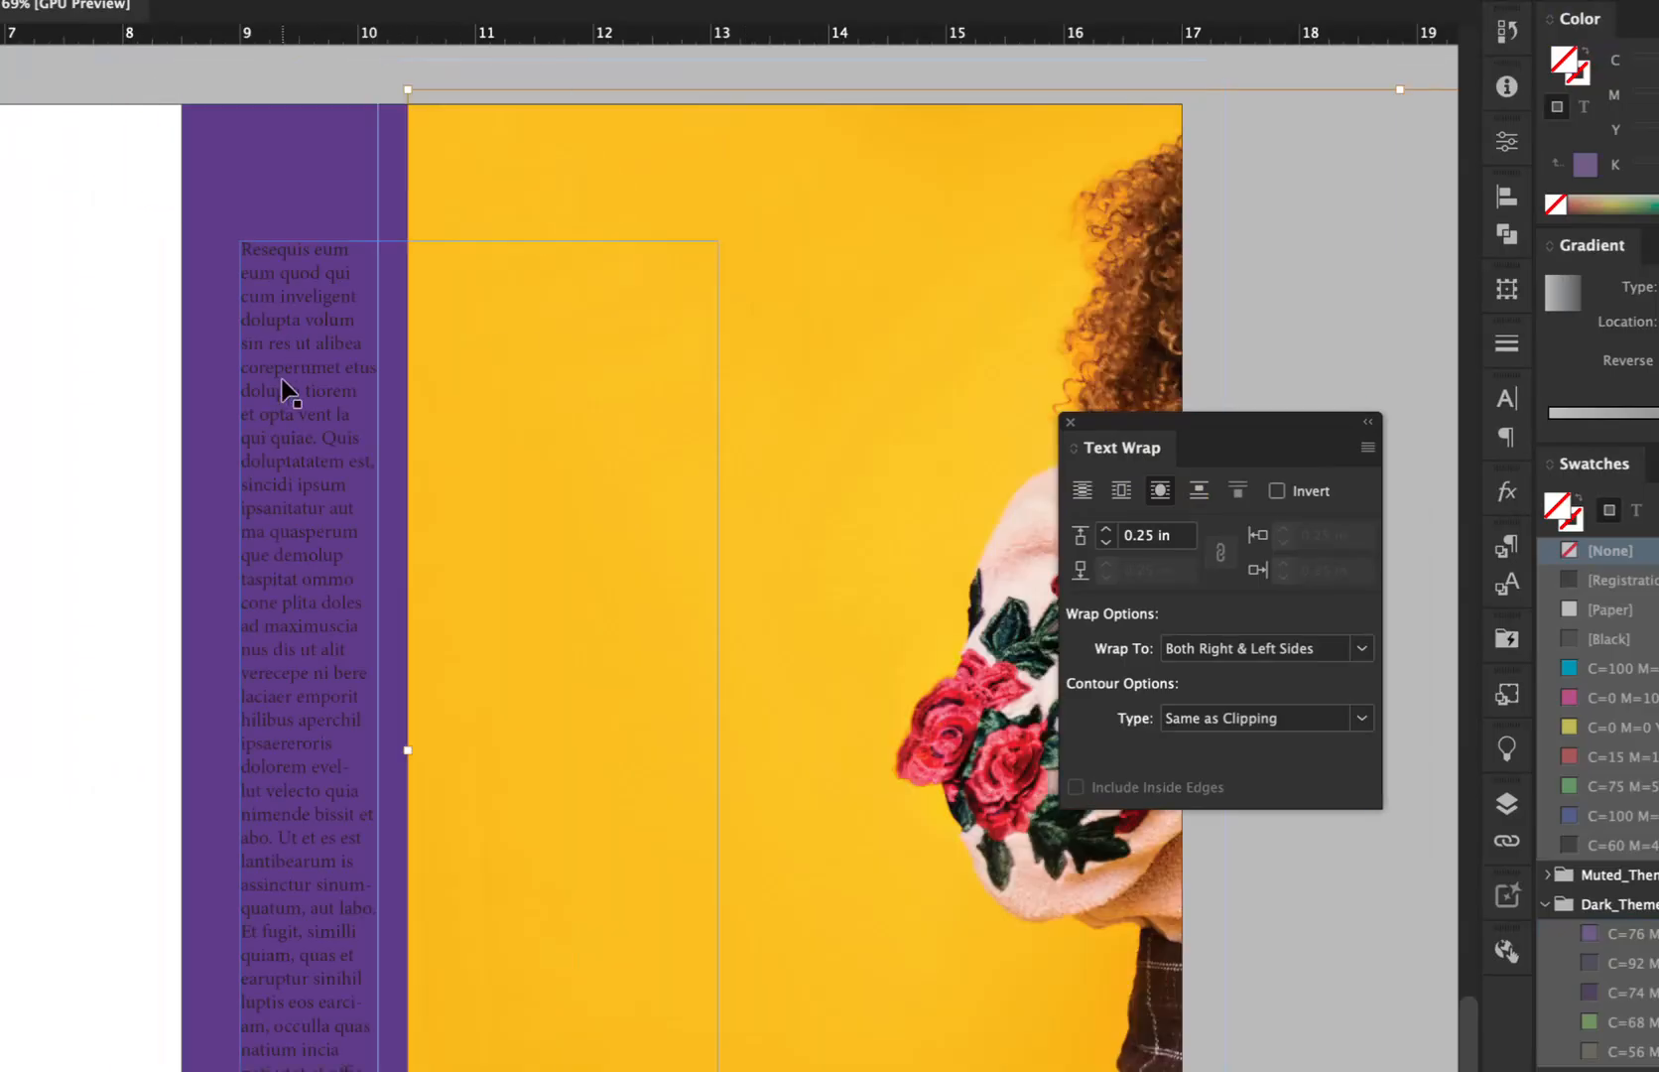
{"action": "key", "text": "super+z"}
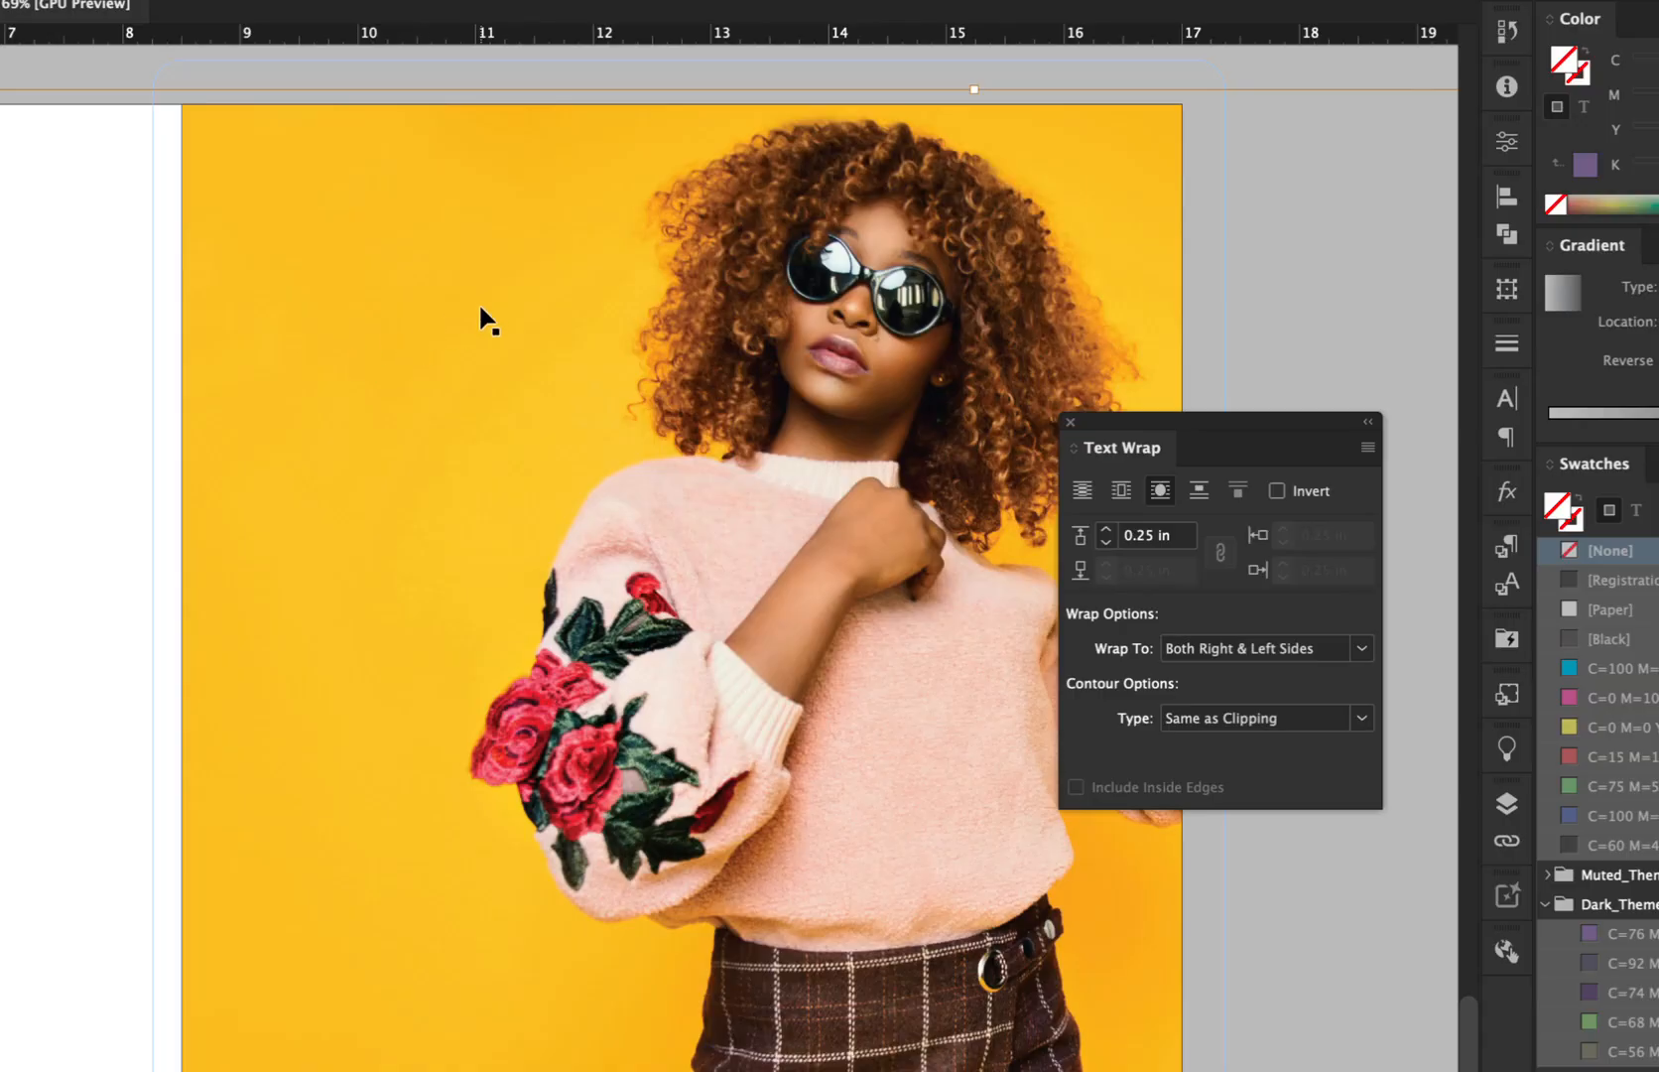
Select the frame of the yellow photo on page 9 and set its wrap contour type to Select Subject
{"action": "left_click", "coordinate": [459, 361], "text": "alt"}
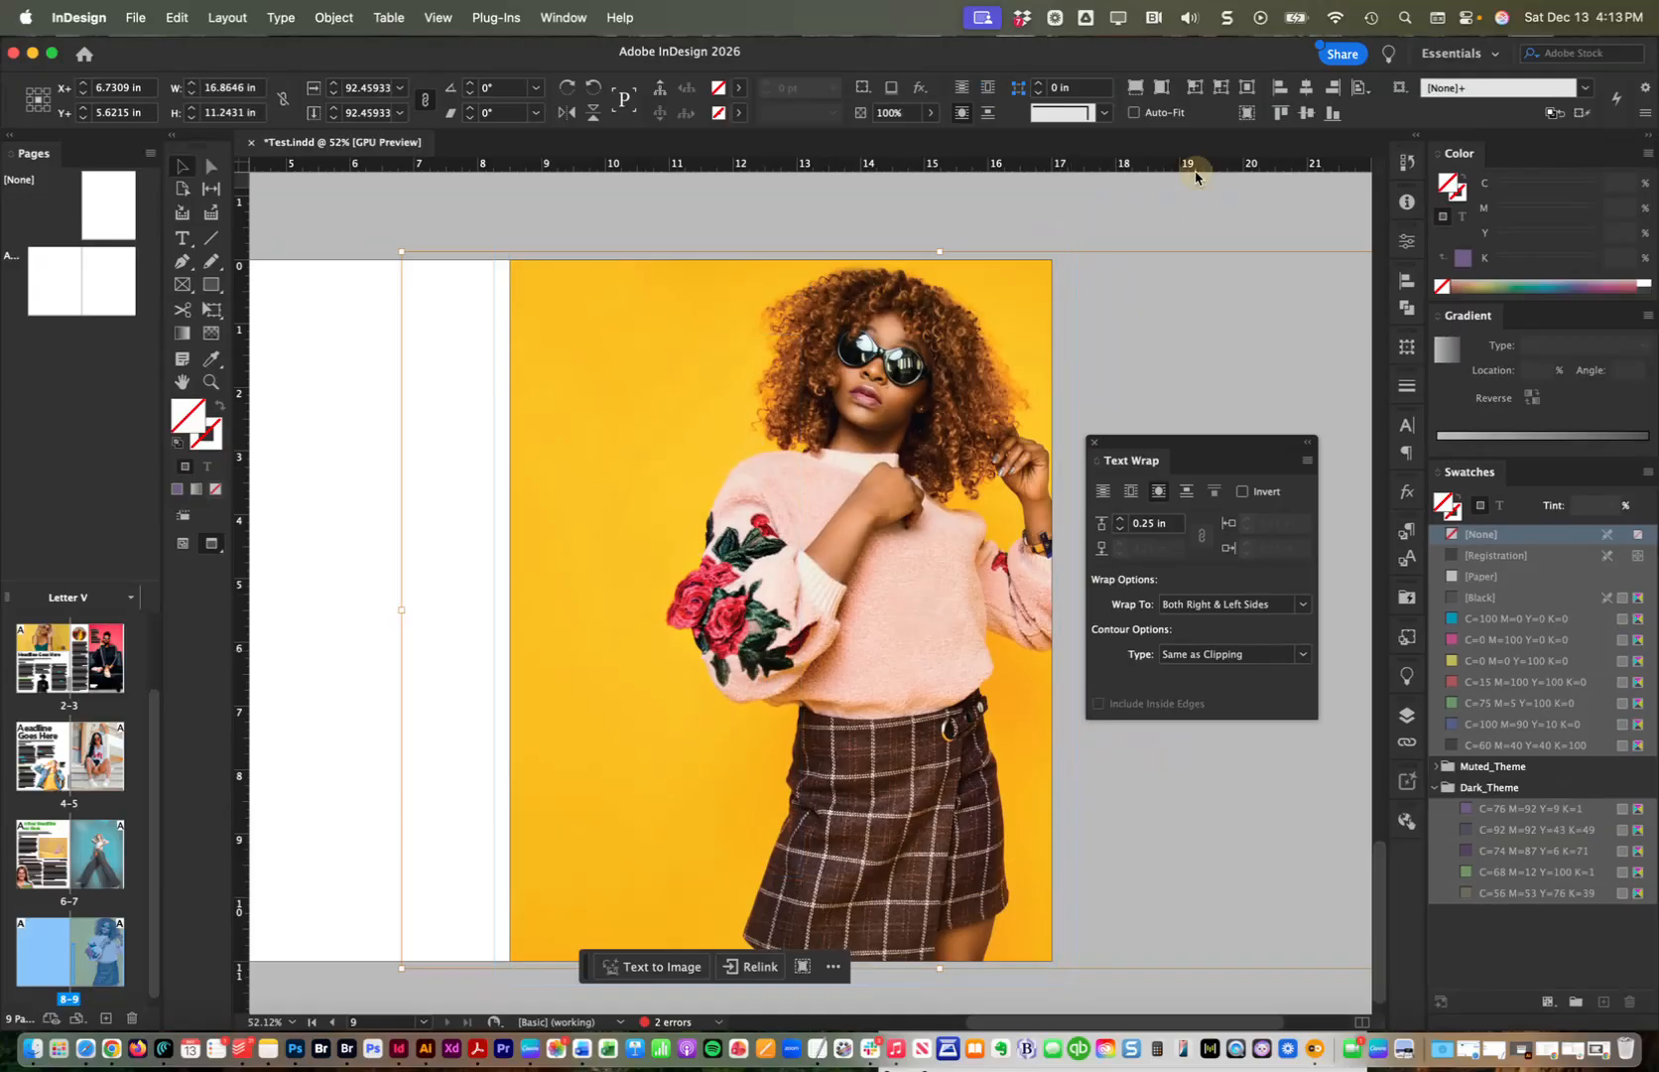
{"action": "left_click_drag", "start_coordinate": [1196, 168], "coordinate": [1027, 282]}
{"action": "left_click", "coordinate": [1011, 315]}
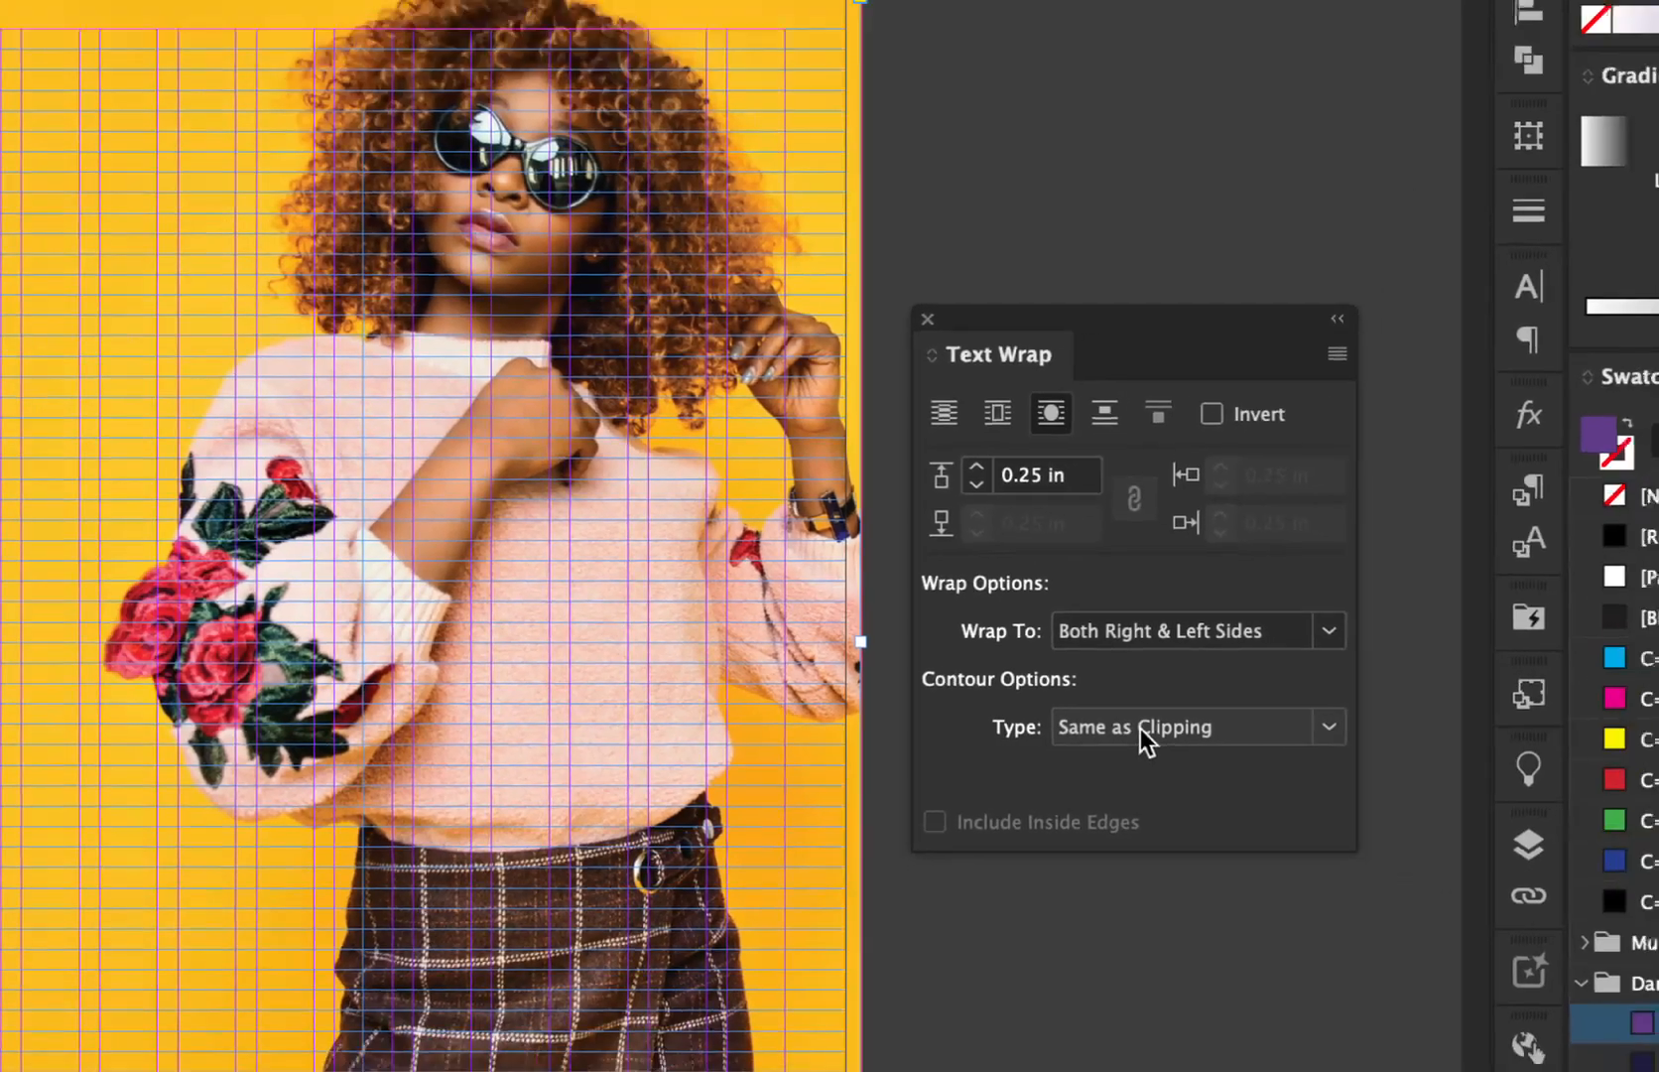
{"action": "left_click", "coordinate": [1141, 728]}
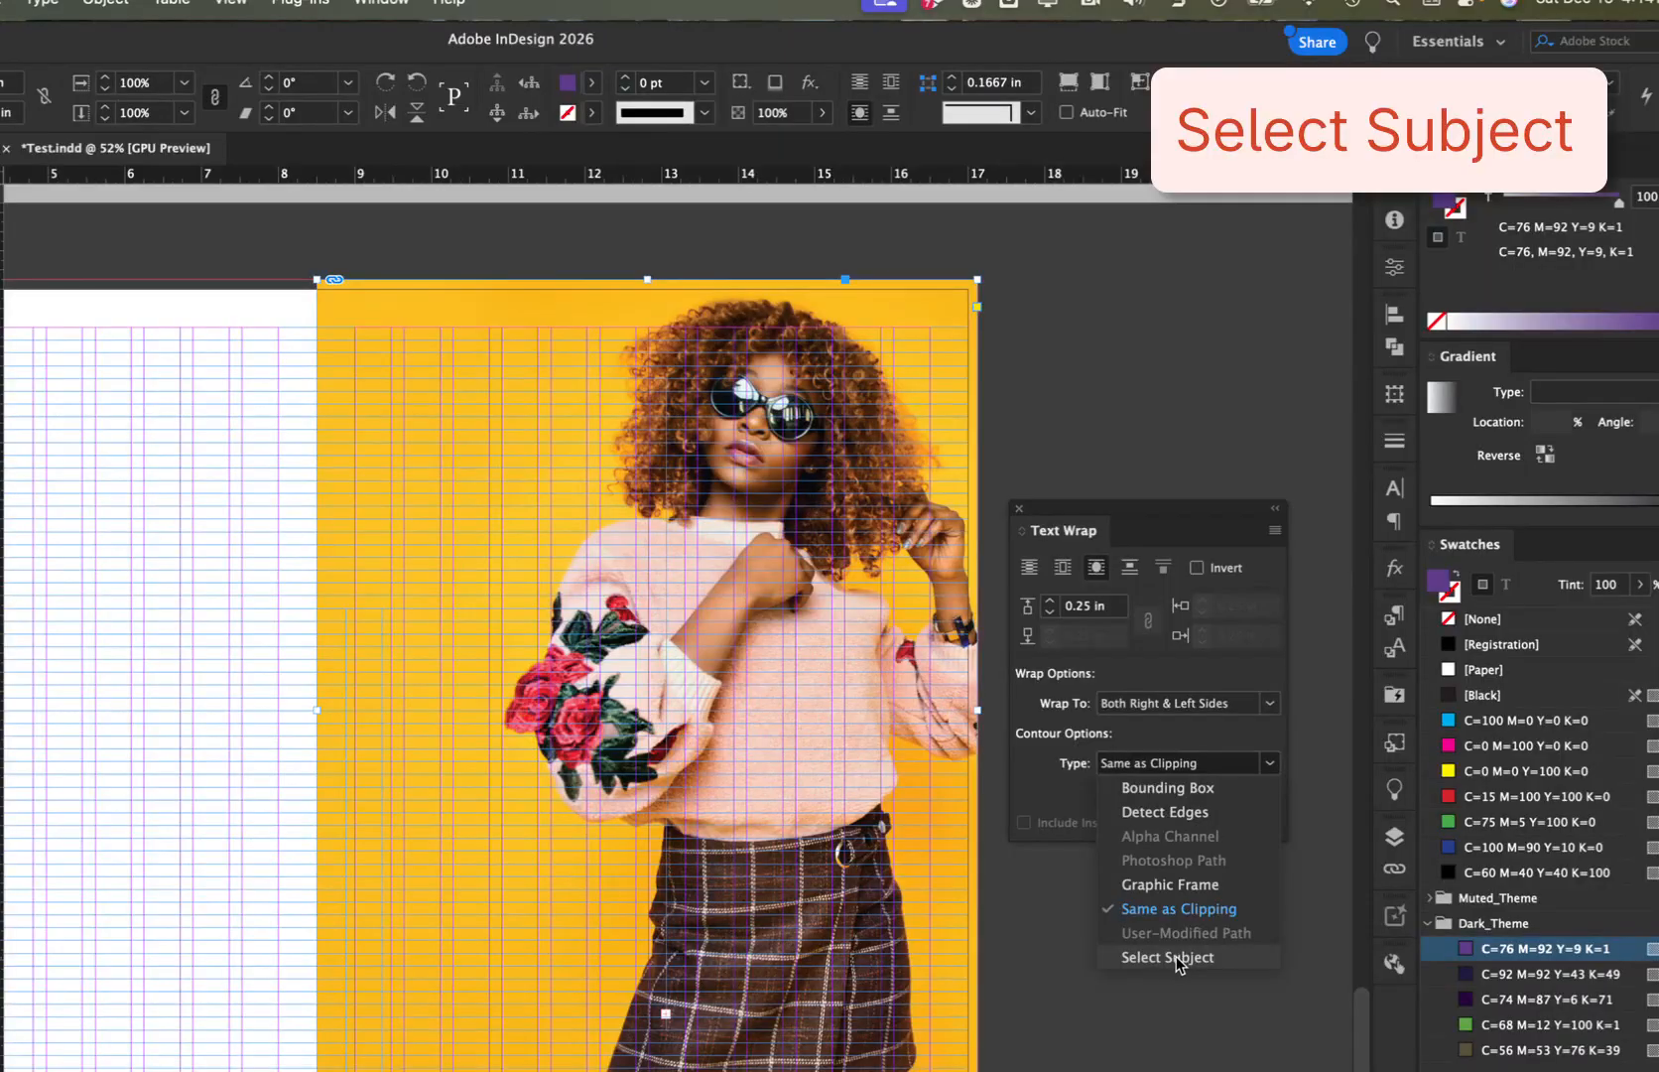
{"action": "left_click", "coordinate": [1173, 956]}
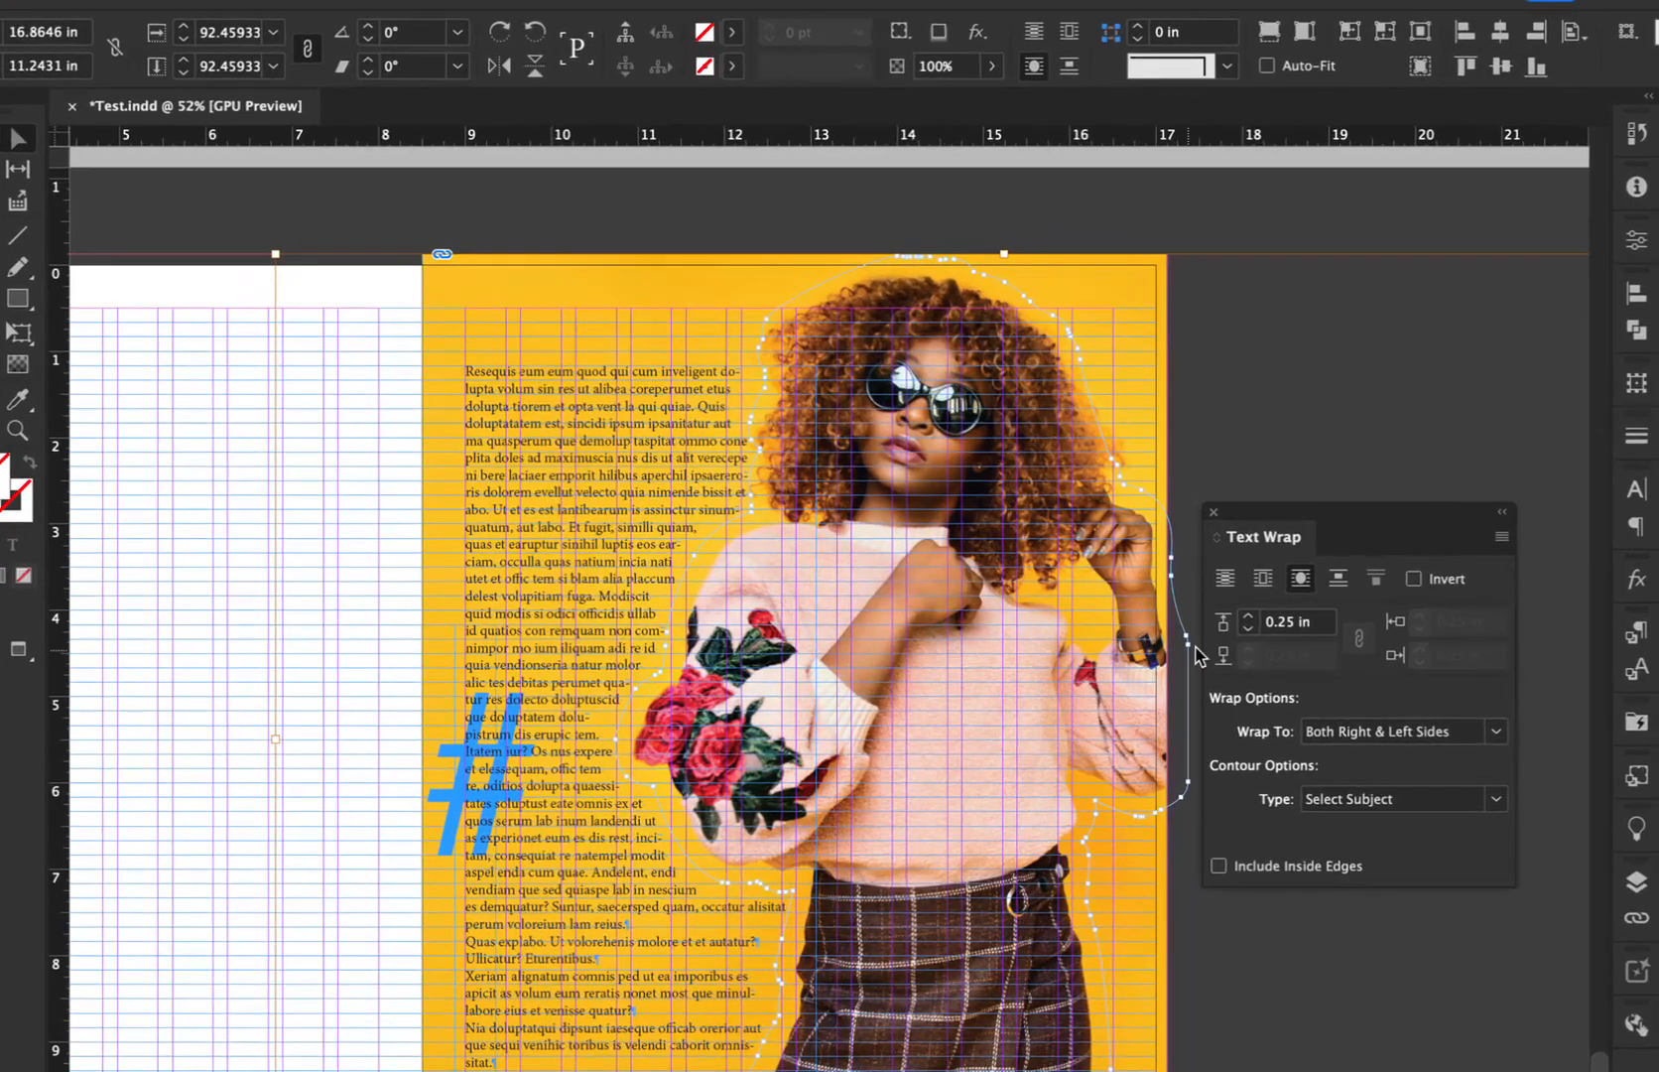
Try different wrap offsets for the page 9 photo, down to 0.1875 in, and set the offset back to 0.25 in
{"action": "left_click", "coordinate": [1292, 622]}
{"action": "key", "text": "Up"}
{"action": "key", "text": "Down"}
{"action": "key", "text": "Down"}
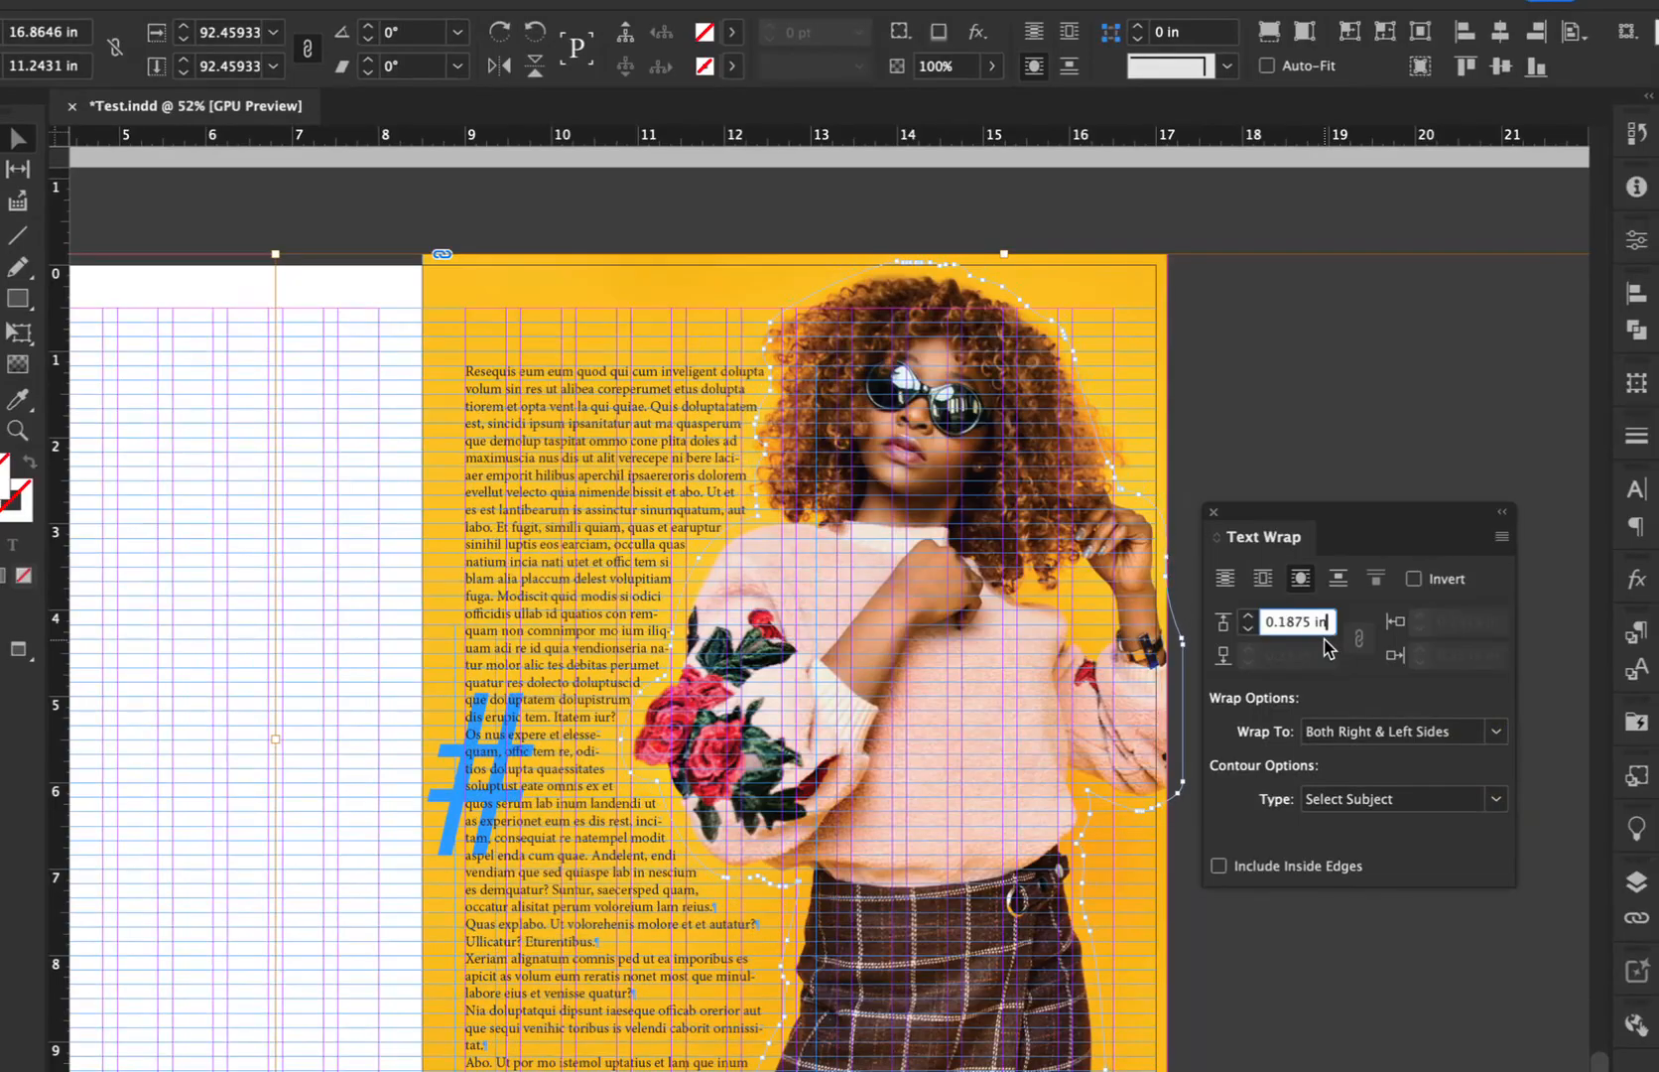
{"action": "key", "text": "Up"}
{"action": "key", "text": "Down"}
{"action": "key", "text": "Up"}
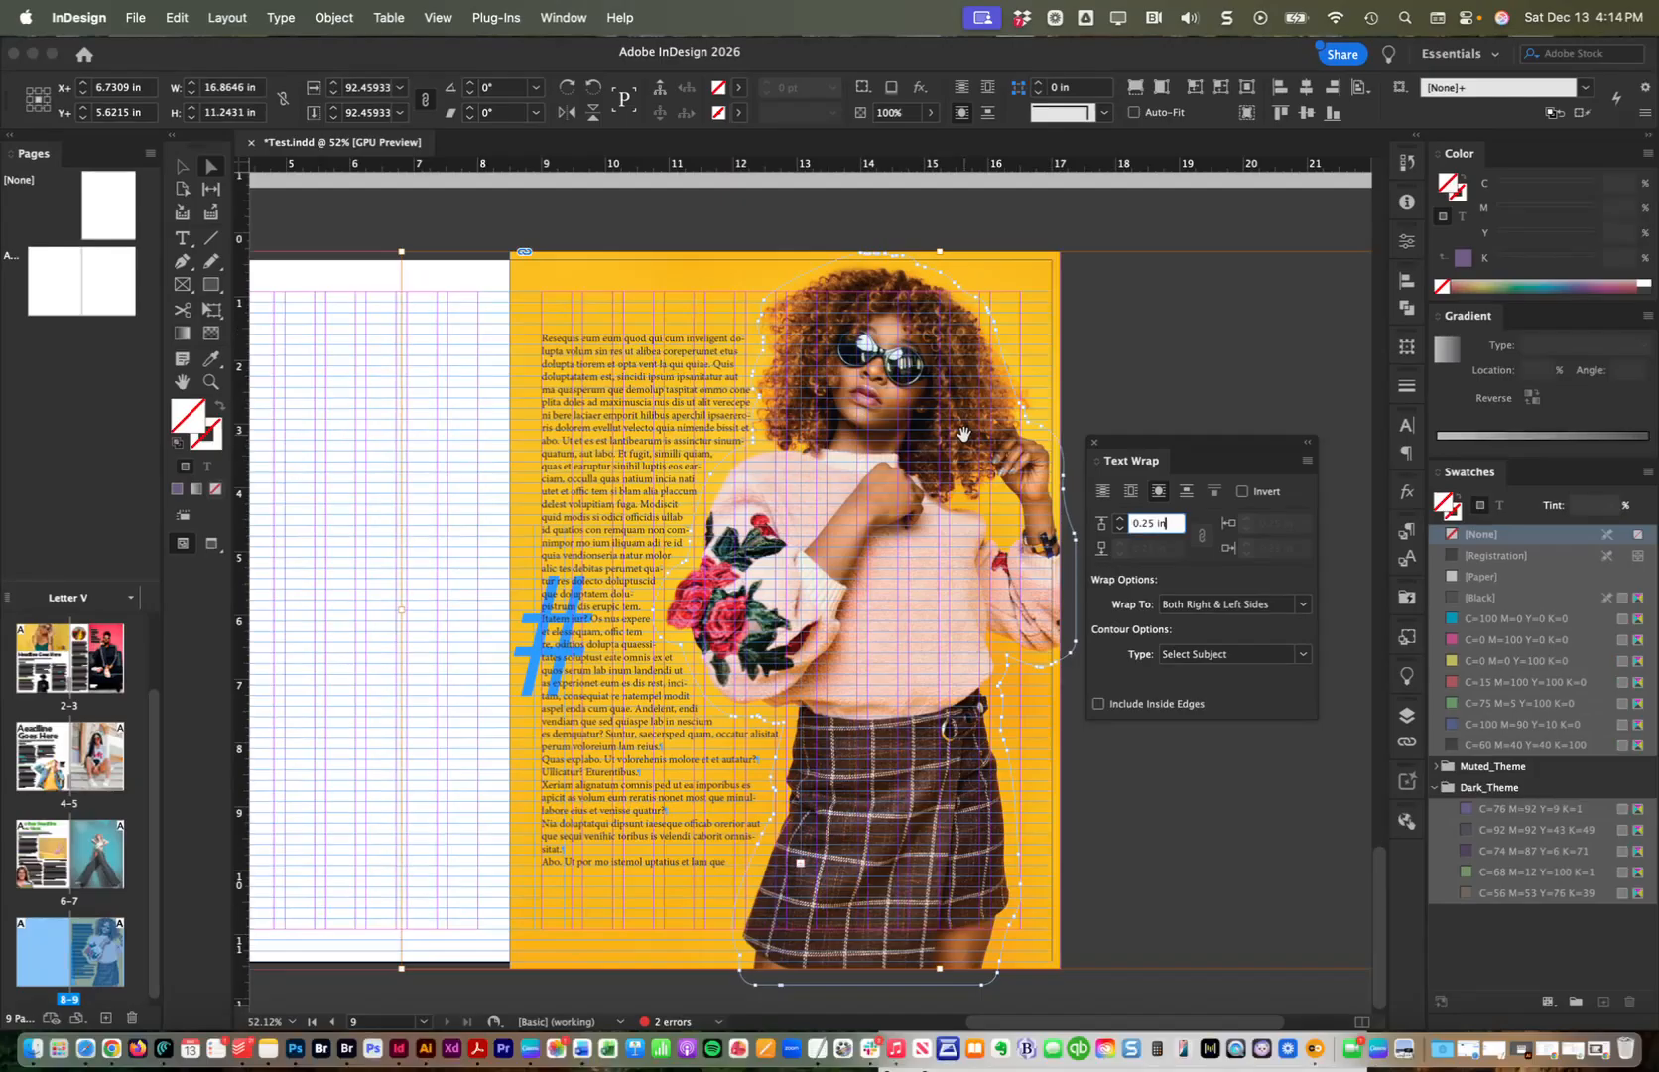
Return to the spread with pages 6 and 7
{"action": "scroll", "coordinate": [1000, 449], "scroll_direction": "down", "scroll_amount": 1}
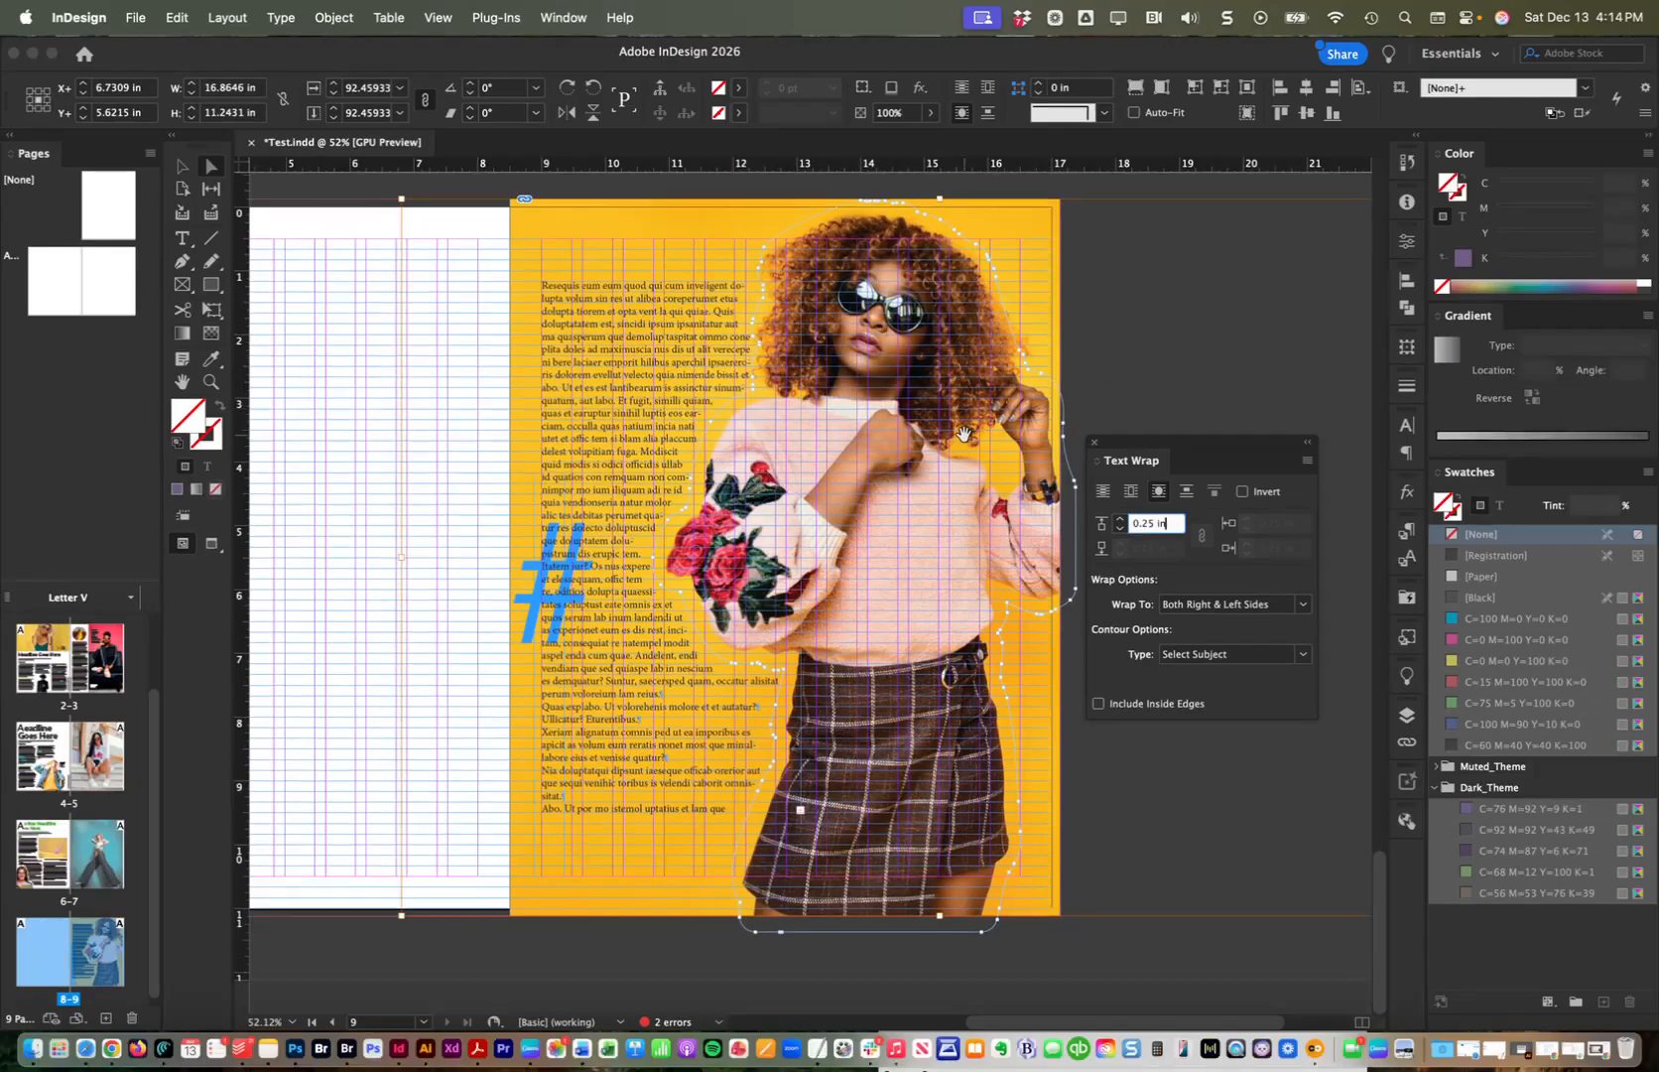
{"action": "scroll", "coordinate": [955, 496], "scroll_direction": "up", "scroll_amount": 10}
{"action": "scroll", "coordinate": [918, 478], "scroll_direction": "left", "scroll_amount": 6}
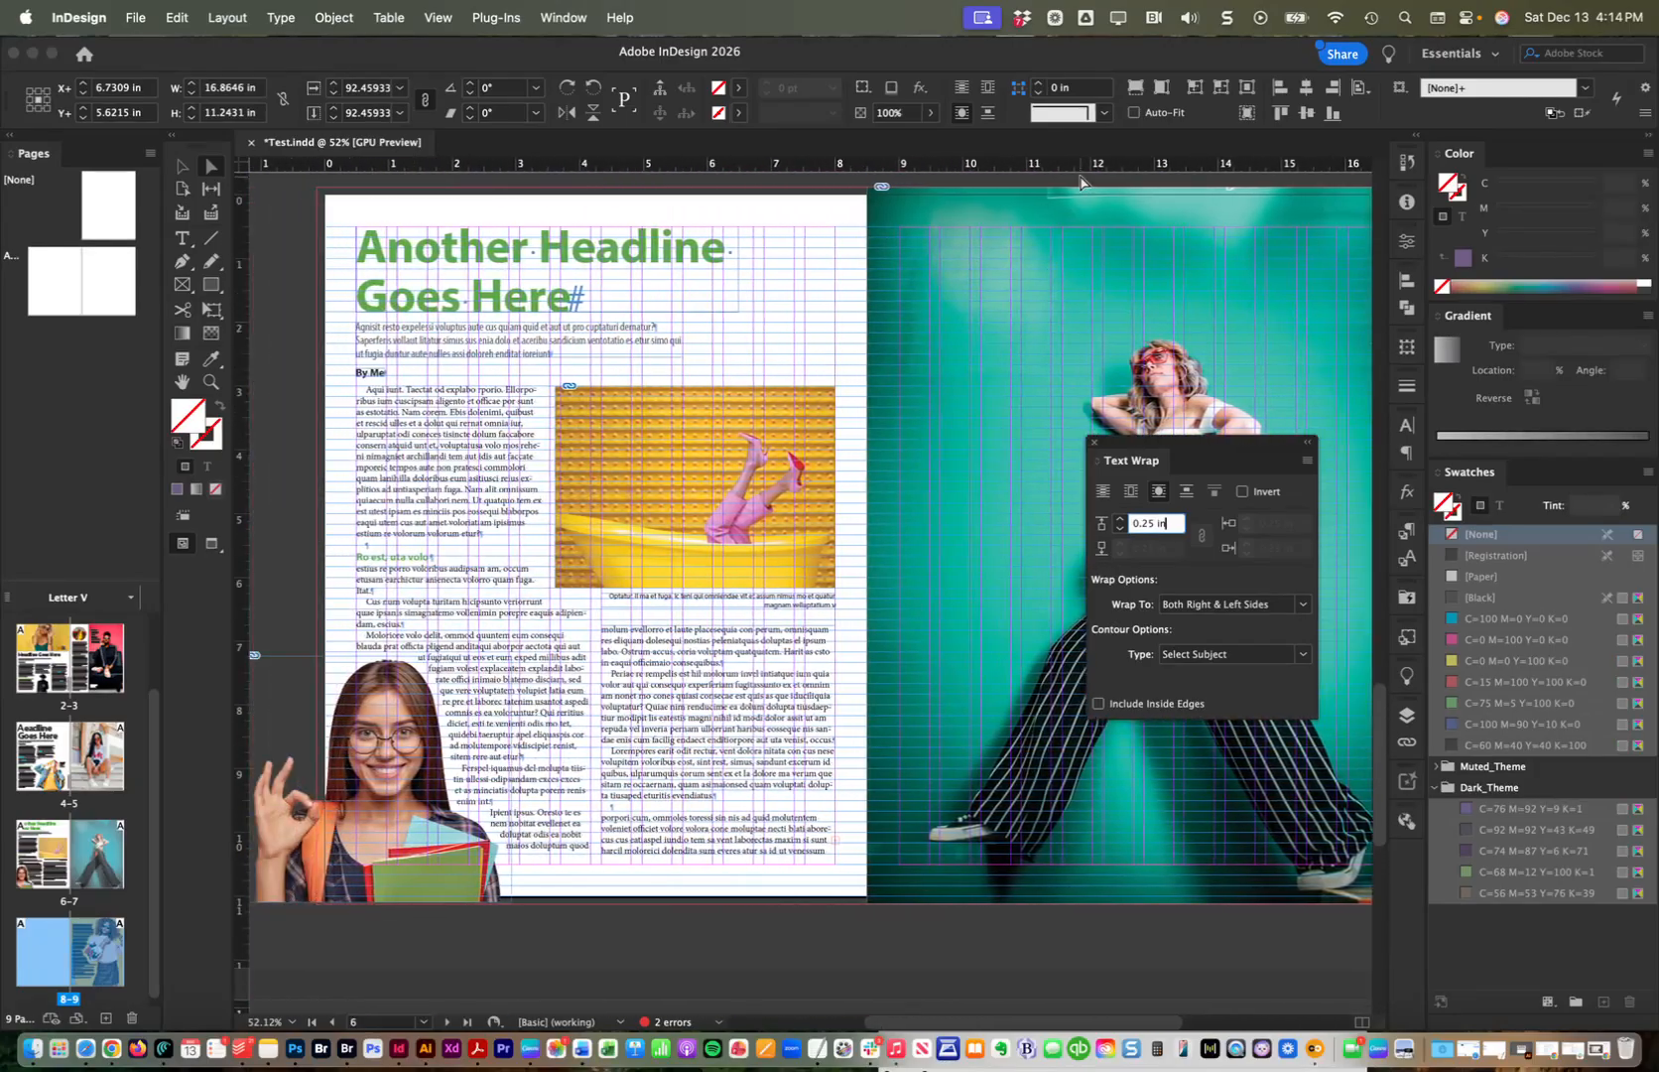